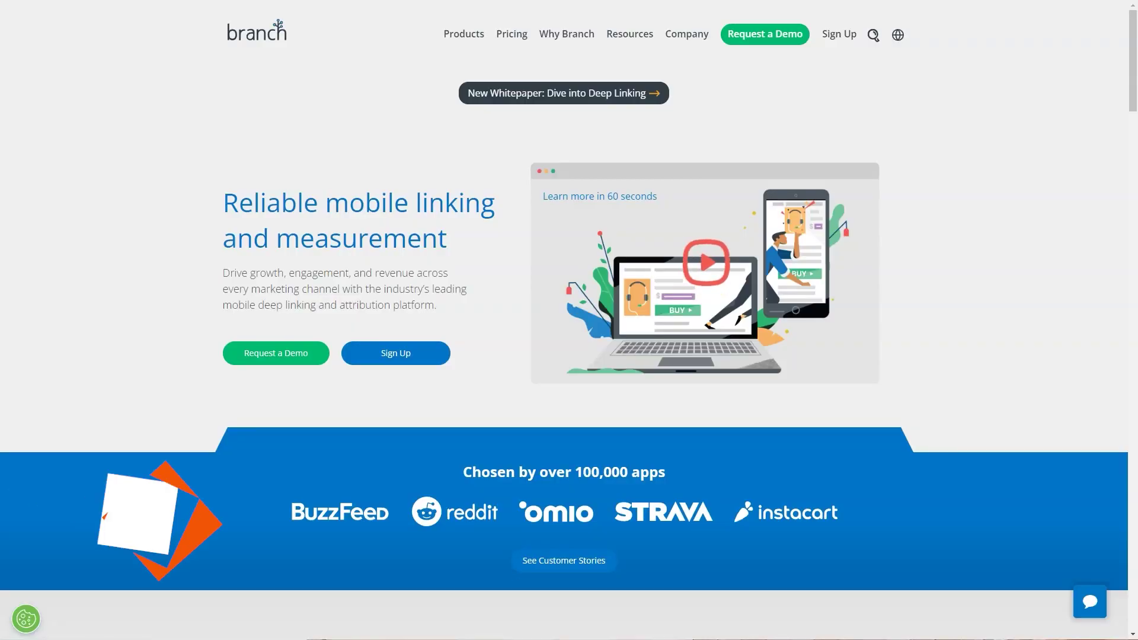
Scroll through the Branch homepage, then jump back to the top
{"action": "scroll", "coordinate": [570, 320], "scroll_direction": "down", "scroll_amount": 9}
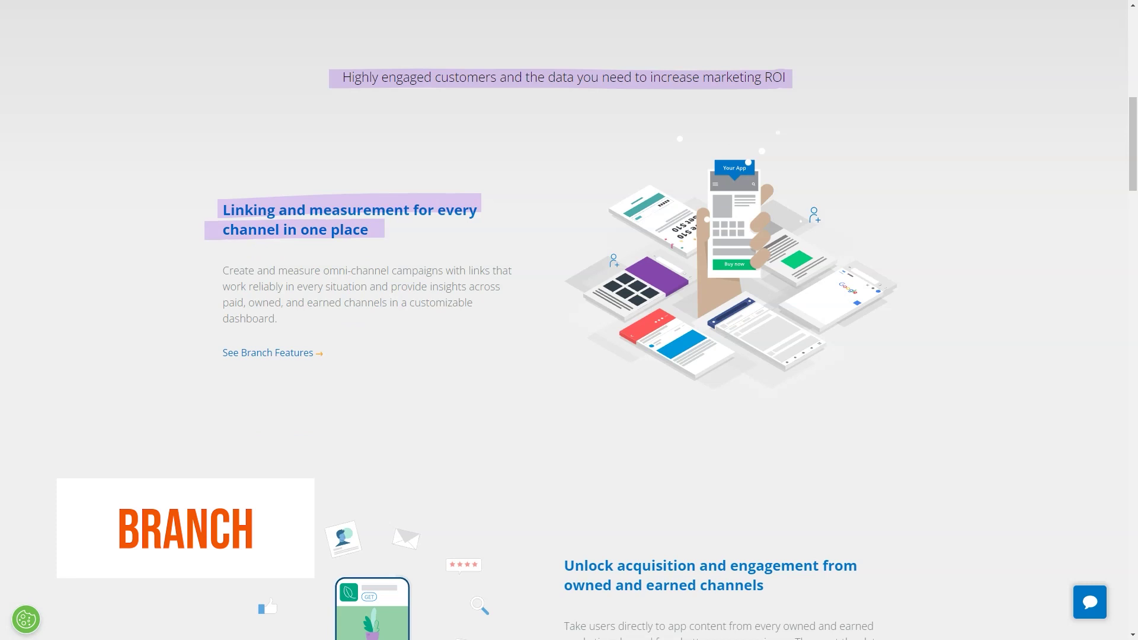
{"action": "scroll", "coordinate": [569, 320], "scroll_direction": "down", "scroll_amount": 6}
{"action": "scroll", "coordinate": [569, 320], "scroll_direction": "down", "scroll_amount": 5}
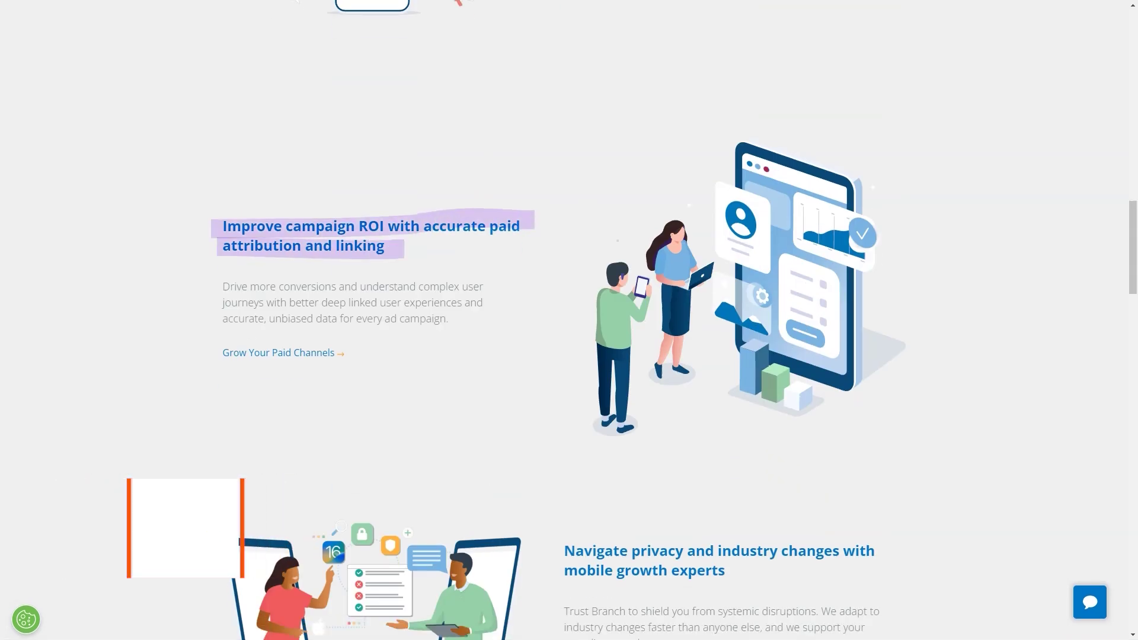
{"action": "scroll", "coordinate": [570, 321], "scroll_direction": "down", "scroll_amount": 5}
{"action": "scroll", "coordinate": [568, 320], "scroll_direction": "down", "scroll_amount": 12}
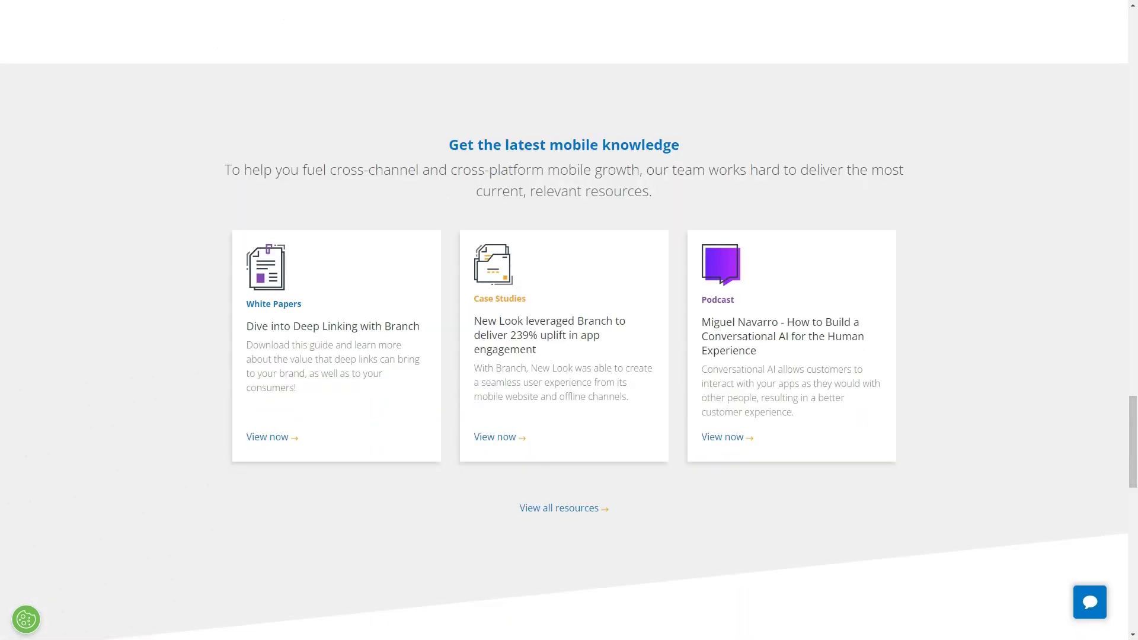
{"action": "key", "text": "Home"}
Read through the Journeys and Universal Ads product pages, ending on Universal Email
{"action": "scroll", "coordinate": [569, 320], "scroll_direction": "down", "scroll_amount": 9}
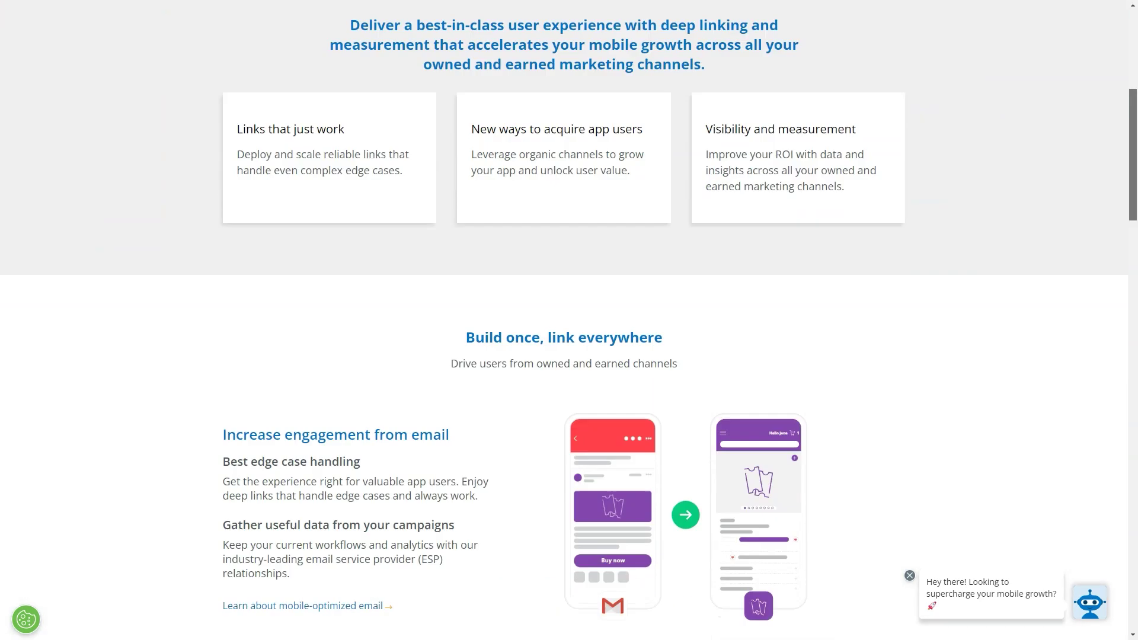
{"action": "scroll", "coordinate": [569, 320], "scroll_direction": "down", "scroll_amount": 5}
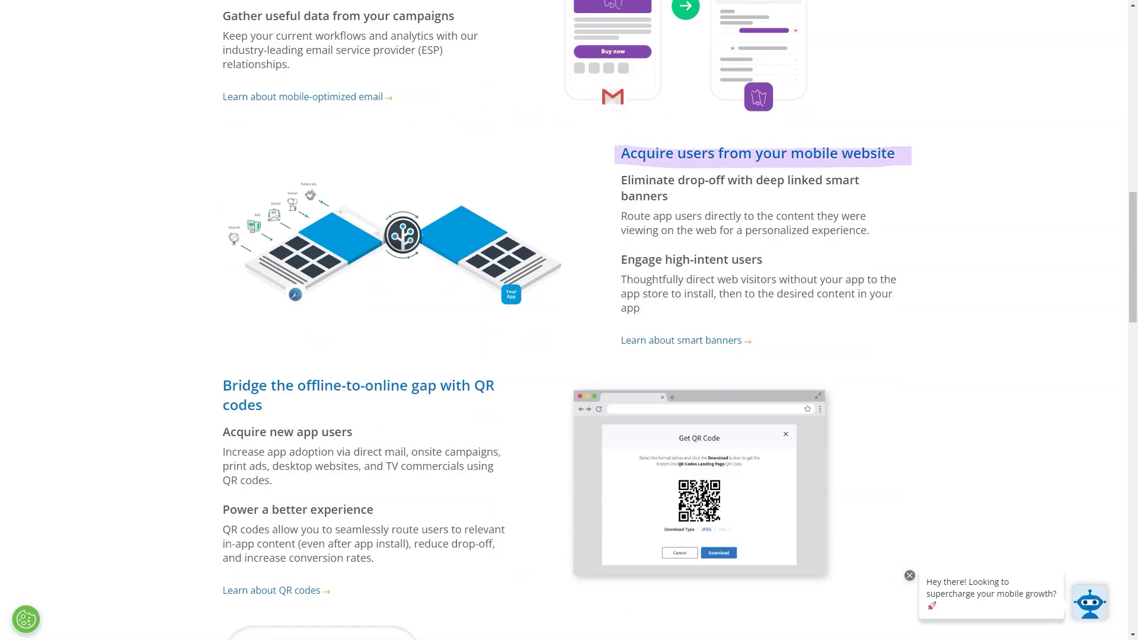
{"action": "scroll", "coordinate": [570, 320], "scroll_direction": "down", "scroll_amount": 4}
{"action": "scroll", "coordinate": [570, 320], "scroll_direction": "down", "scroll_amount": 4}
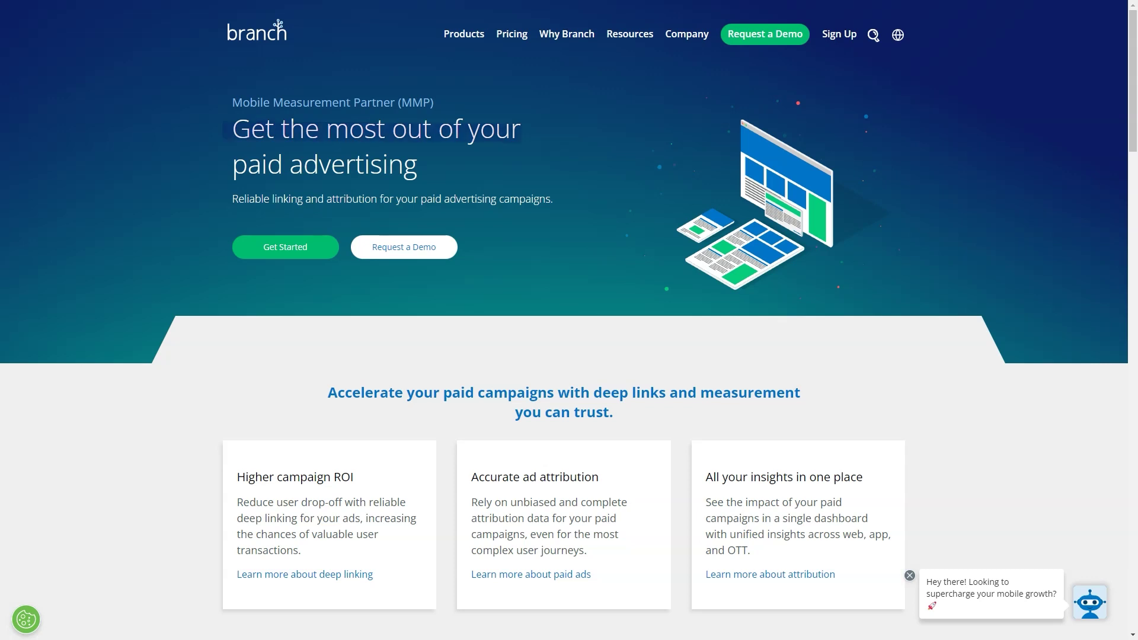
{"action": "scroll", "coordinate": [569, 321], "scroll_direction": "down", "scroll_amount": 10}
{"action": "scroll", "coordinate": [569, 320], "scroll_direction": "down", "scroll_amount": 3}
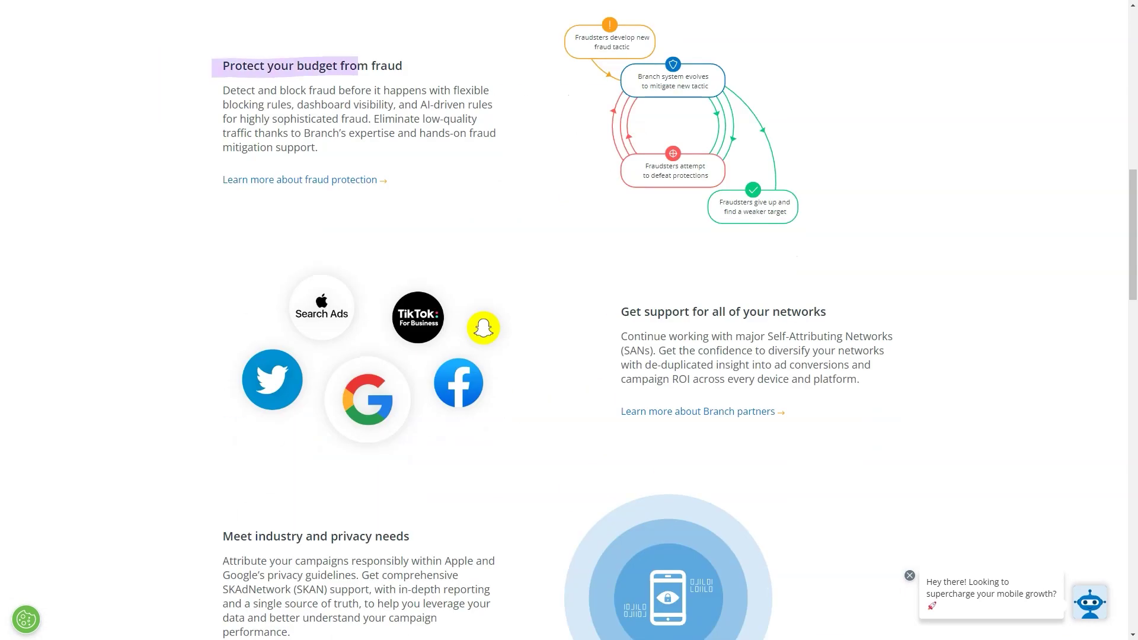
{"action": "scroll", "coordinate": [569, 320], "scroll_direction": "down", "scroll_amount": 6}
{"action": "scroll", "coordinate": [569, 320], "scroll_direction": "down", "scroll_amount": 8}
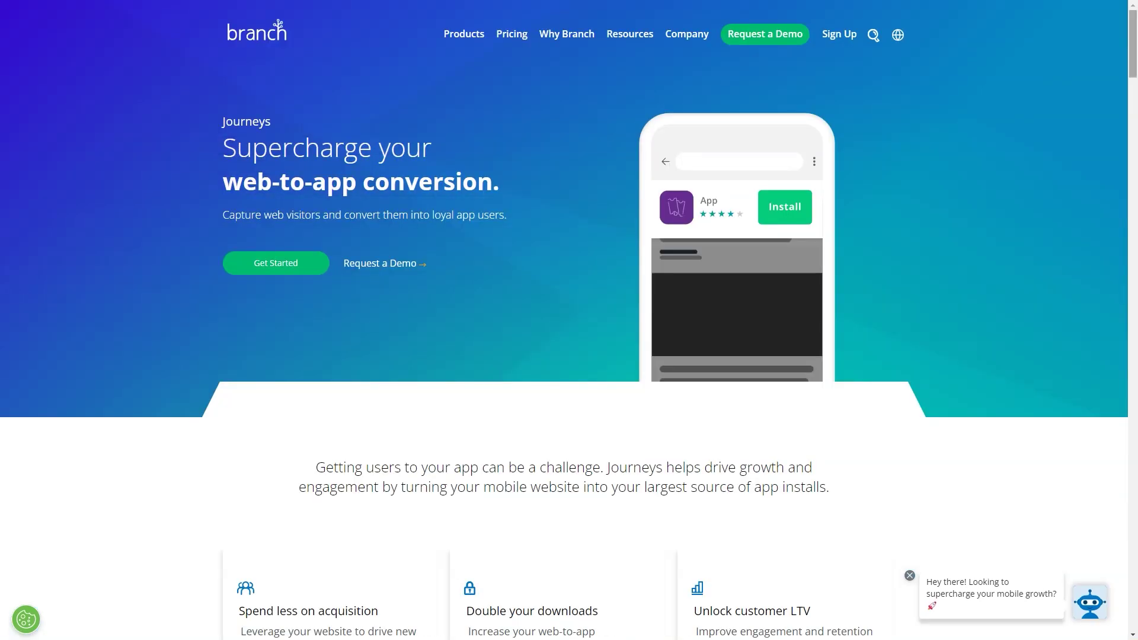
{"action": "scroll", "coordinate": [568, 320], "scroll_direction": "down", "scroll_amount": 12}
{"action": "scroll", "coordinate": [569, 320], "scroll_direction": "down", "scroll_amount": 6}
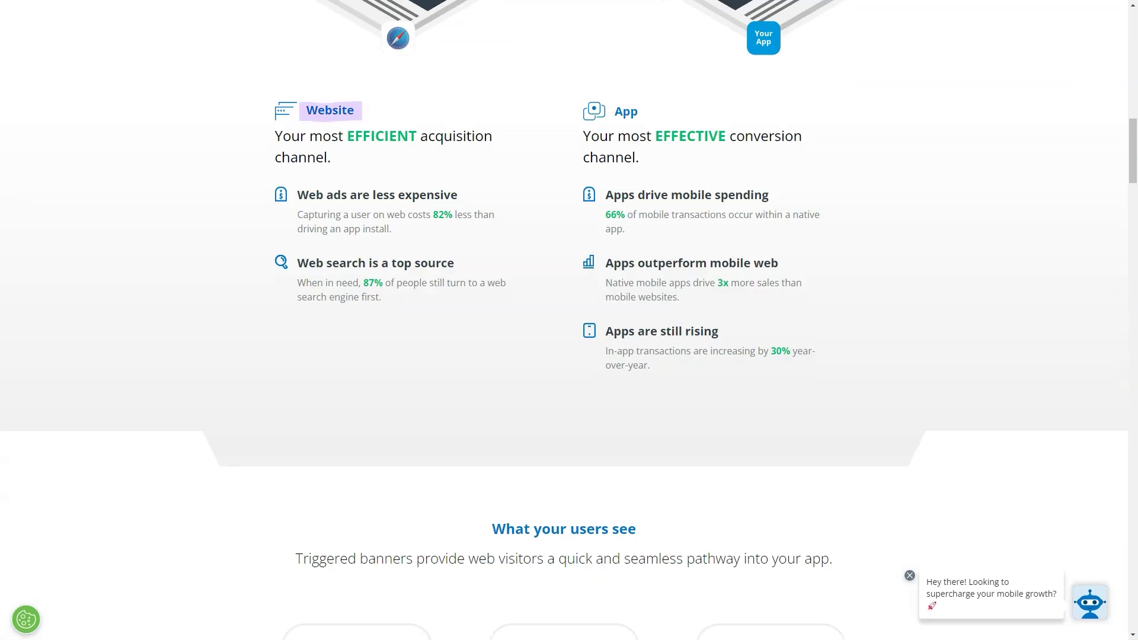
{"action": "scroll", "coordinate": [569, 320], "scroll_direction": "down", "scroll_amount": 6}
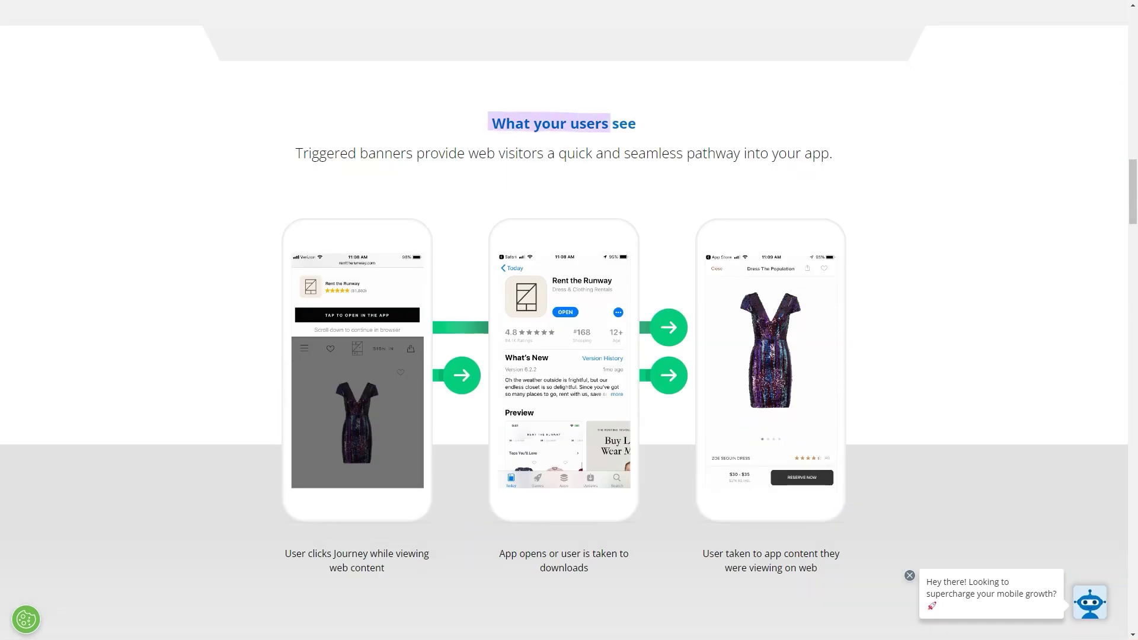
{"action": "scroll", "coordinate": [569, 320], "scroll_direction": "down", "scroll_amount": 8}
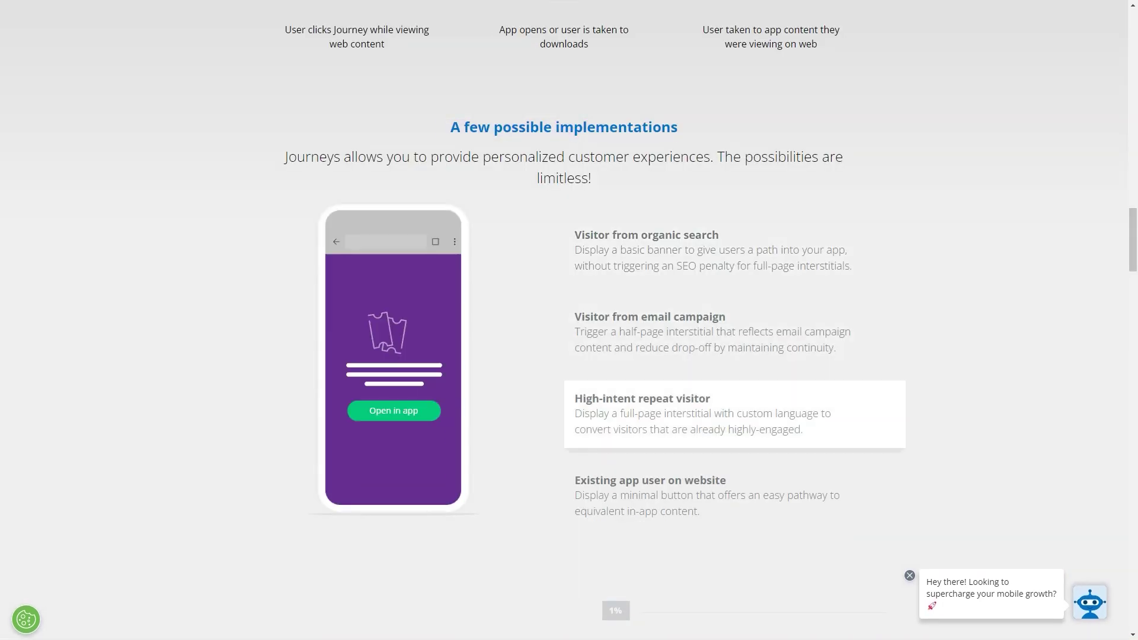
{"action": "scroll", "coordinate": [569, 320], "scroll_direction": "down", "scroll_amount": 9}
{"action": "scroll", "coordinate": [569, 320], "scroll_direction": "down", "scroll_amount": 8}
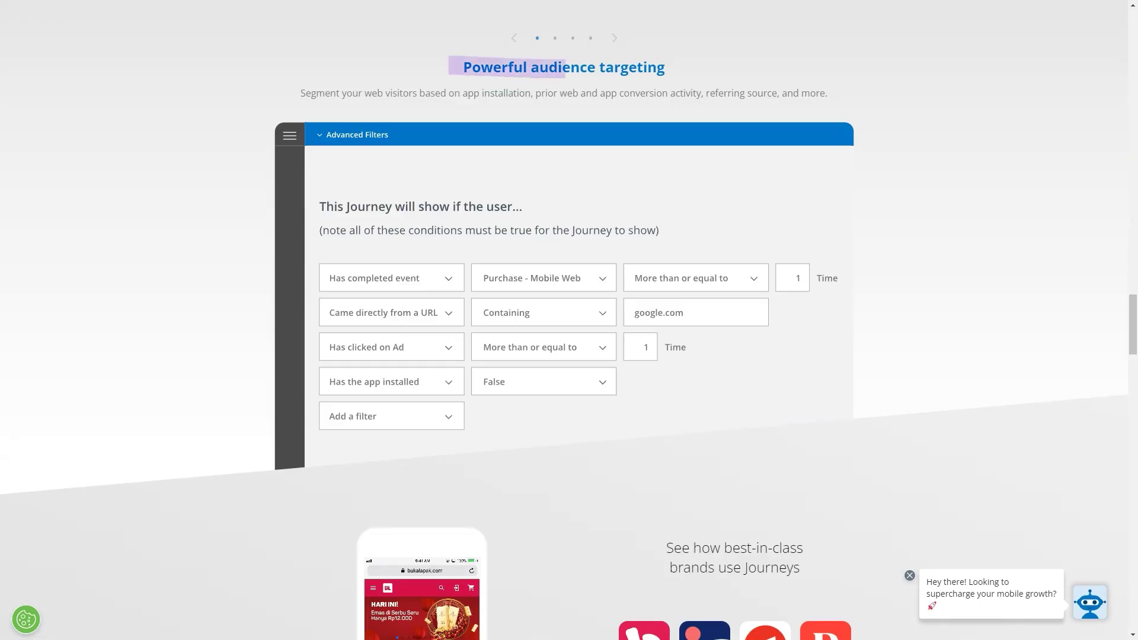
{"action": "scroll", "coordinate": [568, 320], "scroll_direction": "down", "scroll_amount": 10}
{"action": "scroll", "coordinate": [569, 320], "scroll_direction": "down", "scroll_amount": 14}
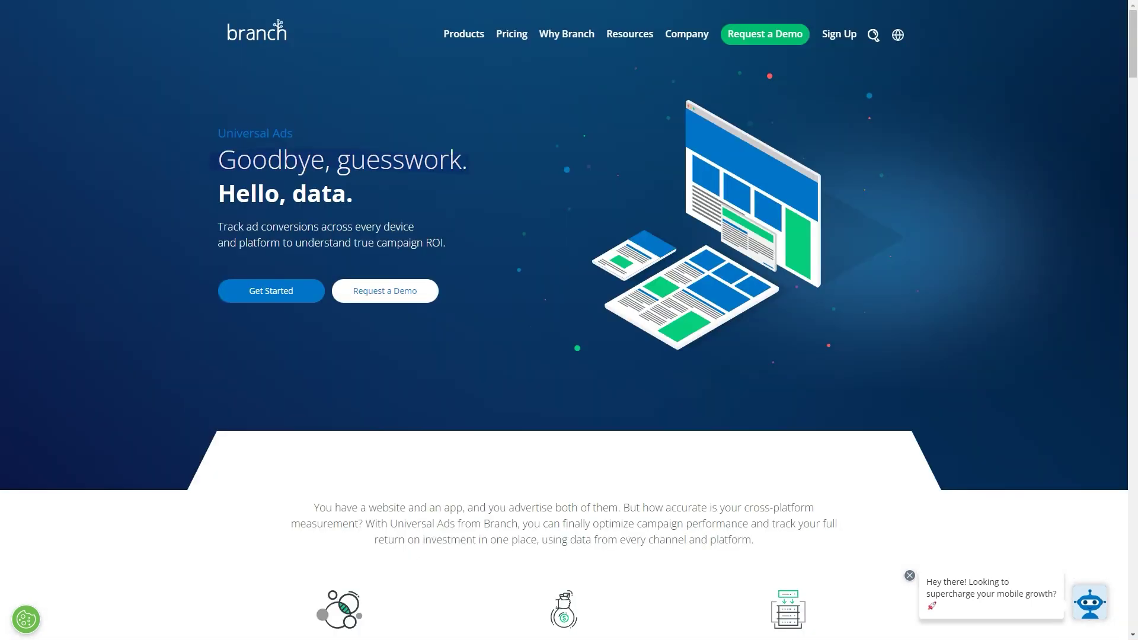
{"action": "scroll", "coordinate": [569, 321], "scroll_direction": "down", "scroll_amount": 7}
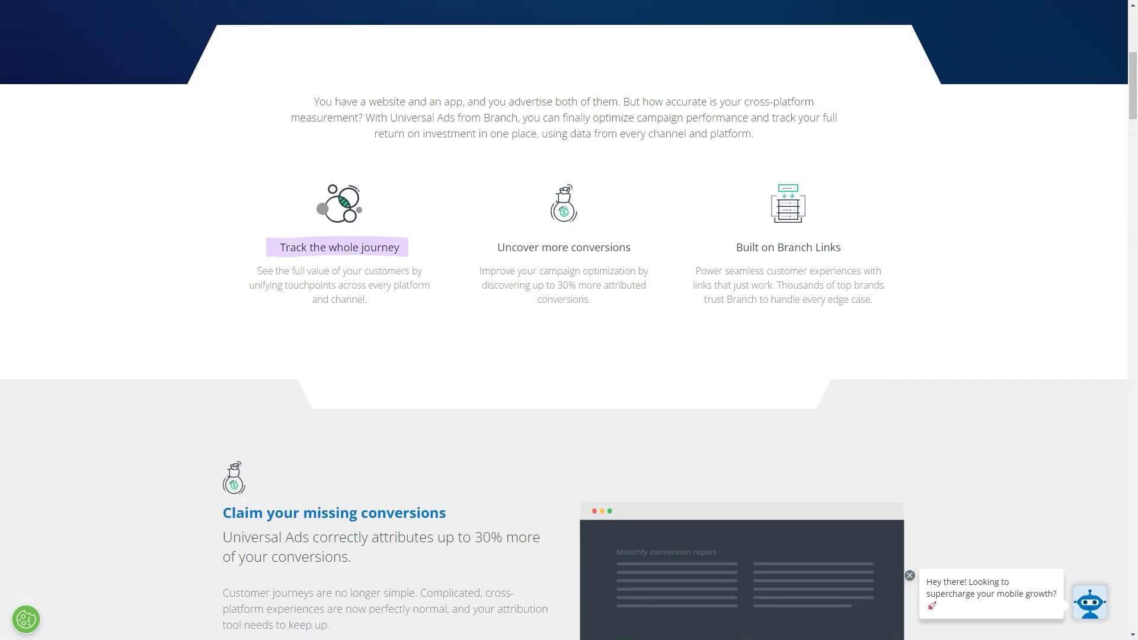
{"action": "scroll", "coordinate": [569, 320], "scroll_direction": "down", "scroll_amount": 7}
{"action": "scroll", "coordinate": [569, 320], "scroll_direction": "down", "scroll_amount": 16}
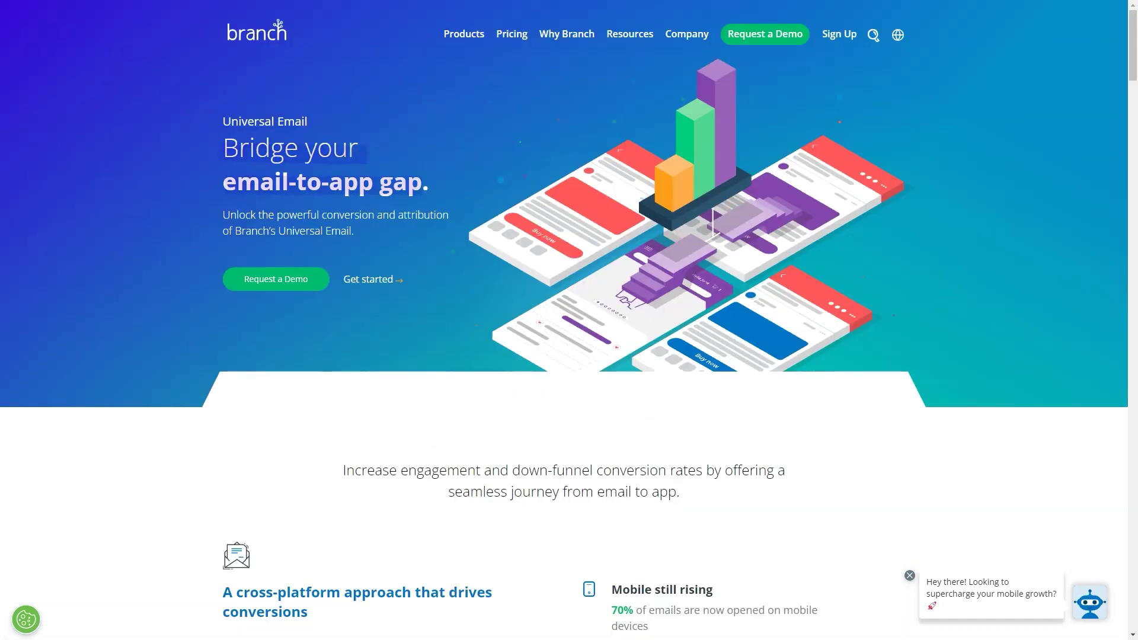
Scroll down the Universal Email, SEO, NativeLink and QR Codes pages in turn, reaching Data Feeds
{"action": "scroll", "coordinate": [568, 320], "scroll_direction": "down", "scroll_amount": 7}
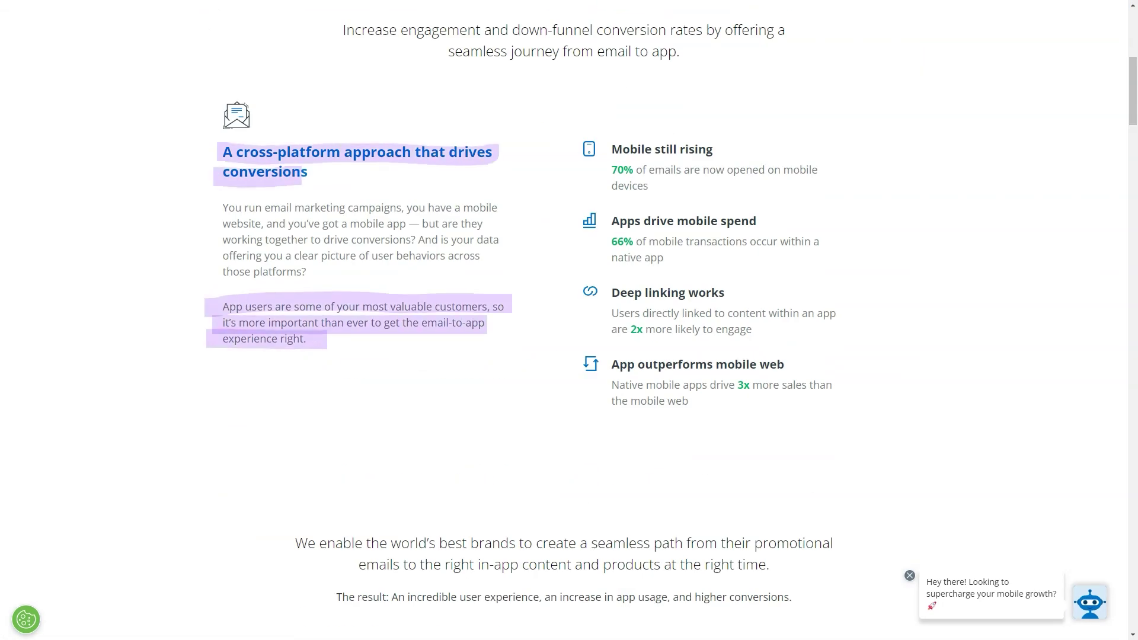
{"action": "scroll", "coordinate": [569, 320], "scroll_direction": "down", "scroll_amount": 6}
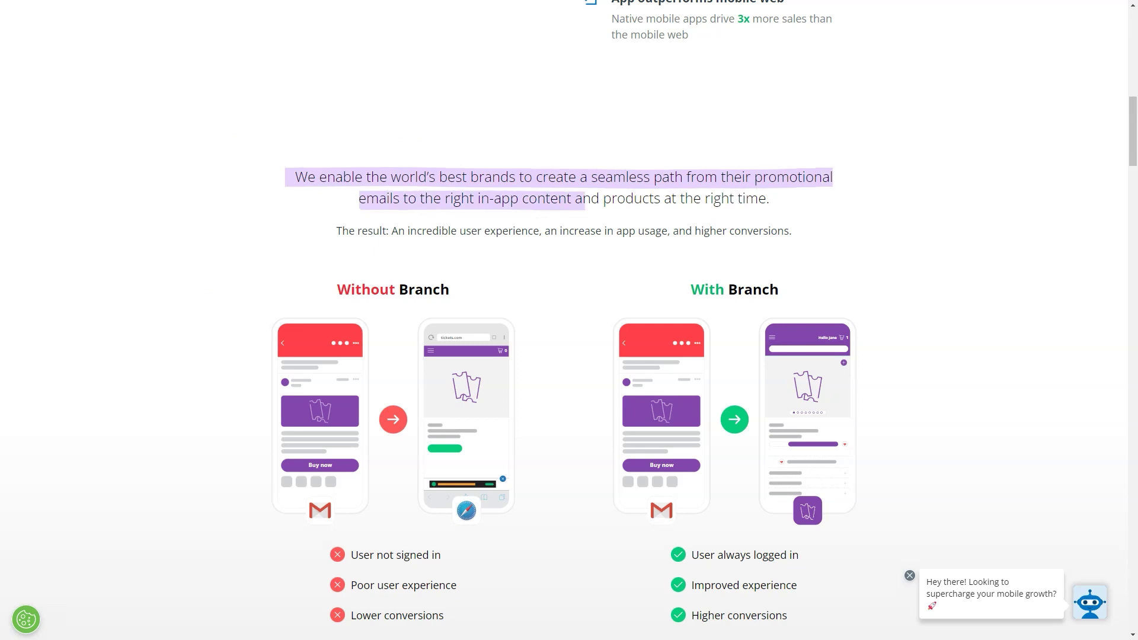
{"action": "scroll", "coordinate": [569, 320], "scroll_direction": "down", "scroll_amount": 4}
{"action": "scroll", "coordinate": [568, 320], "scroll_direction": "down", "scroll_amount": 9}
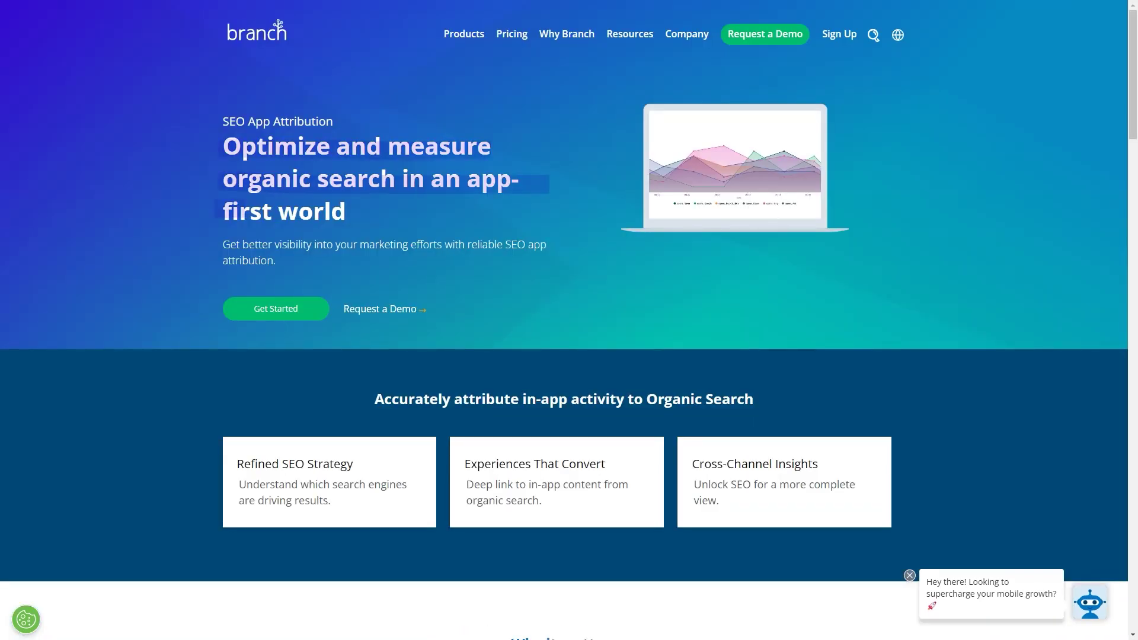
{"action": "scroll", "coordinate": [569, 320], "scroll_direction": "down", "scroll_amount": 9}
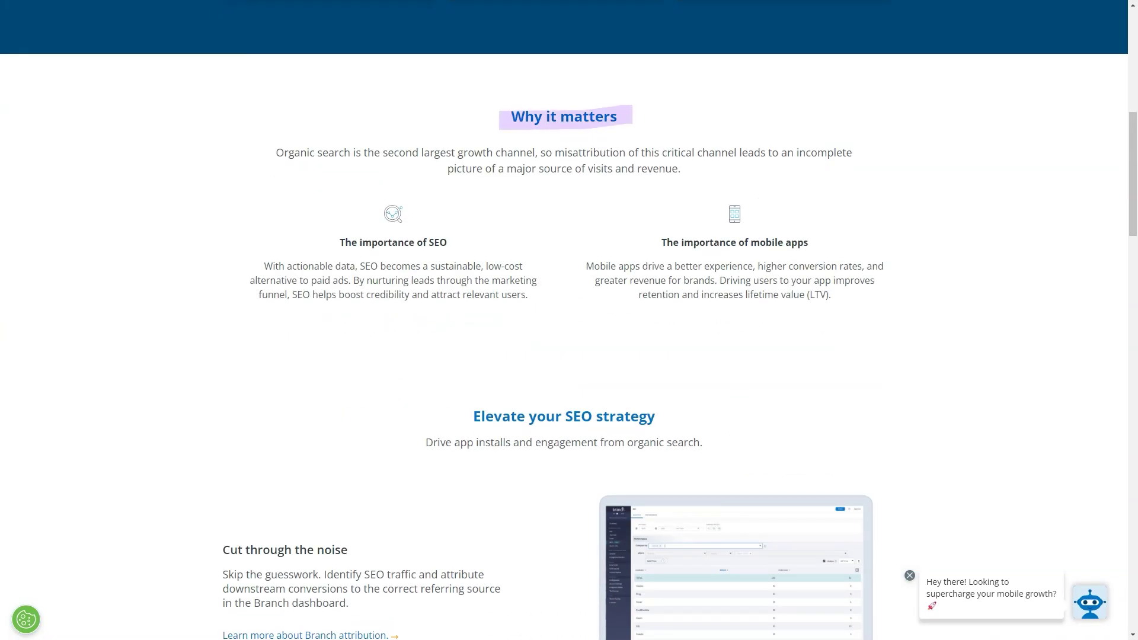
{"action": "scroll", "coordinate": [568, 320], "scroll_direction": "down", "scroll_amount": 5}
{"action": "scroll", "coordinate": [569, 320], "scroll_direction": "down", "scroll_amount": 8}
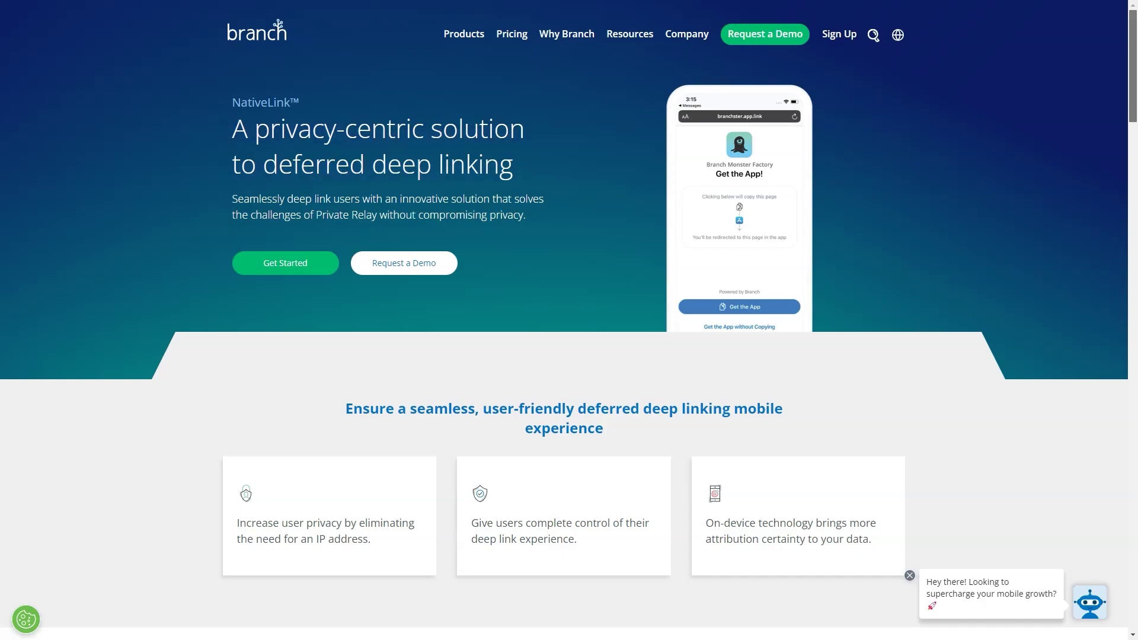
{"action": "scroll", "coordinate": [779, 483], "scroll_direction": "down", "scroll_amount": 6}
{"action": "scroll", "coordinate": [778, 483], "scroll_direction": "down", "scroll_amount": 16}
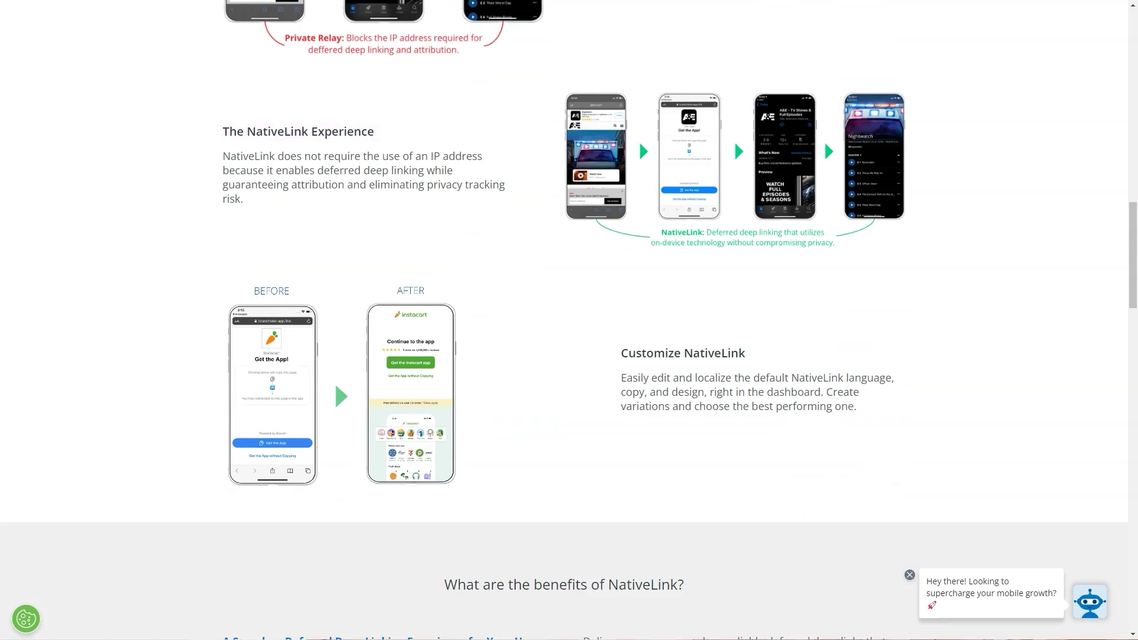
{"action": "scroll", "coordinate": [735, 141], "scroll_direction": "down", "scroll_amount": 7}
{"action": "scroll", "coordinate": [569, 320], "scroll_direction": "down", "scroll_amount": 15}
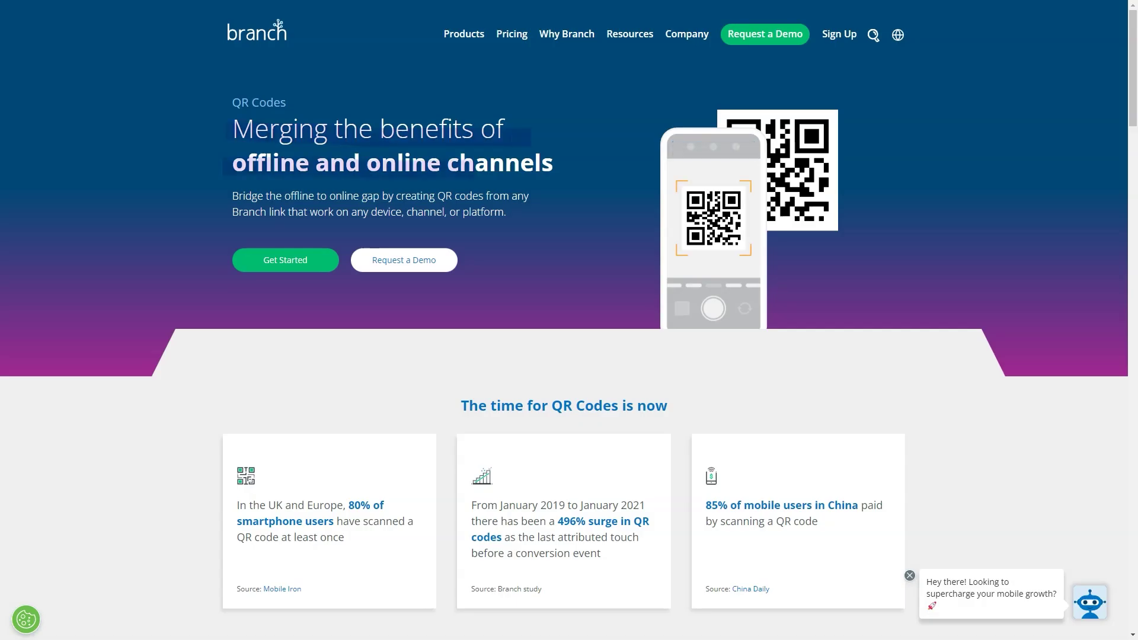
{"action": "scroll", "coordinate": [569, 320], "scroll_direction": "down", "scroll_amount": 14}
{"action": "scroll", "coordinate": [569, 320], "scroll_direction": "down", "scroll_amount": 5}
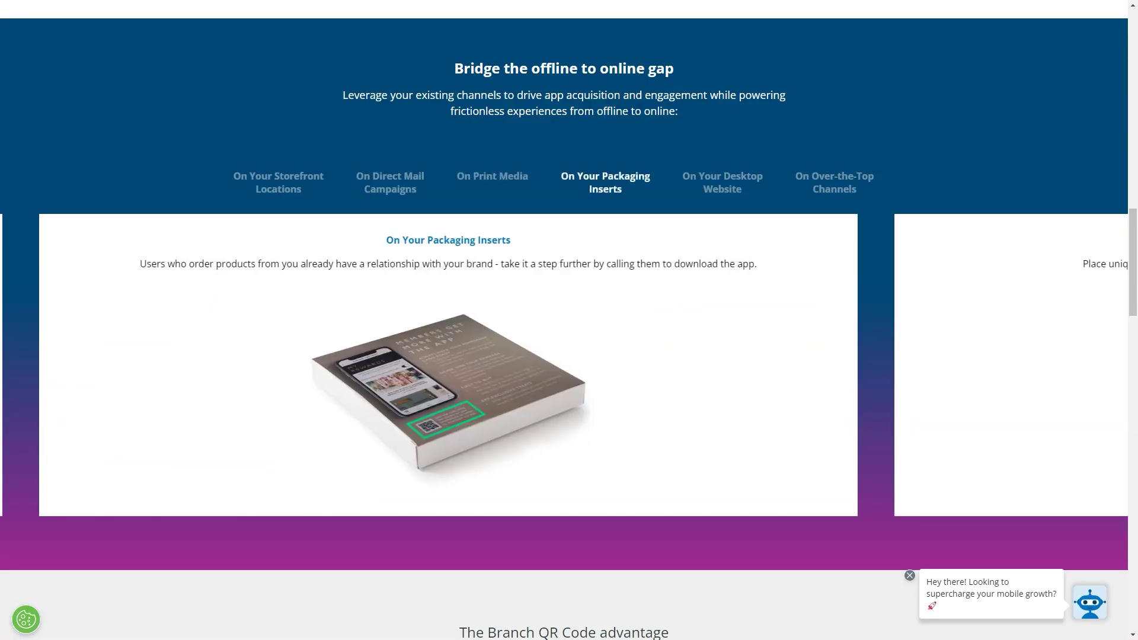
{"action": "scroll", "coordinate": [569, 320], "scroll_direction": "down", "scroll_amount": 9}
{"action": "scroll", "coordinate": [569, 320], "scroll_direction": "down", "scroll_amount": 9}
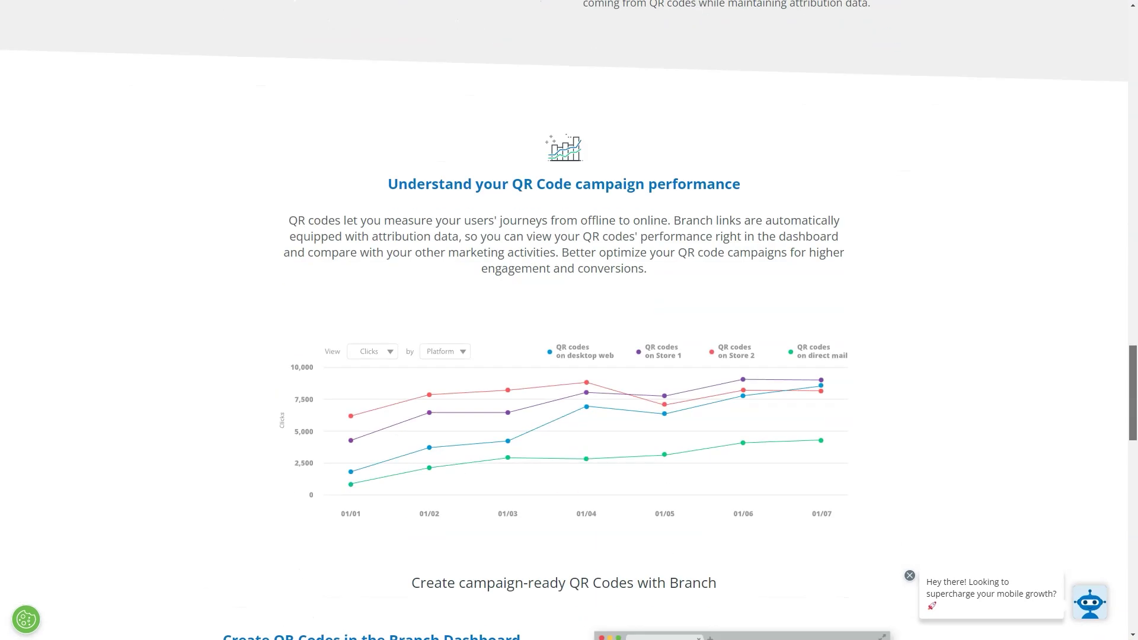
{"action": "scroll", "coordinate": [569, 320], "scroll_direction": "down", "scroll_amount": 8}
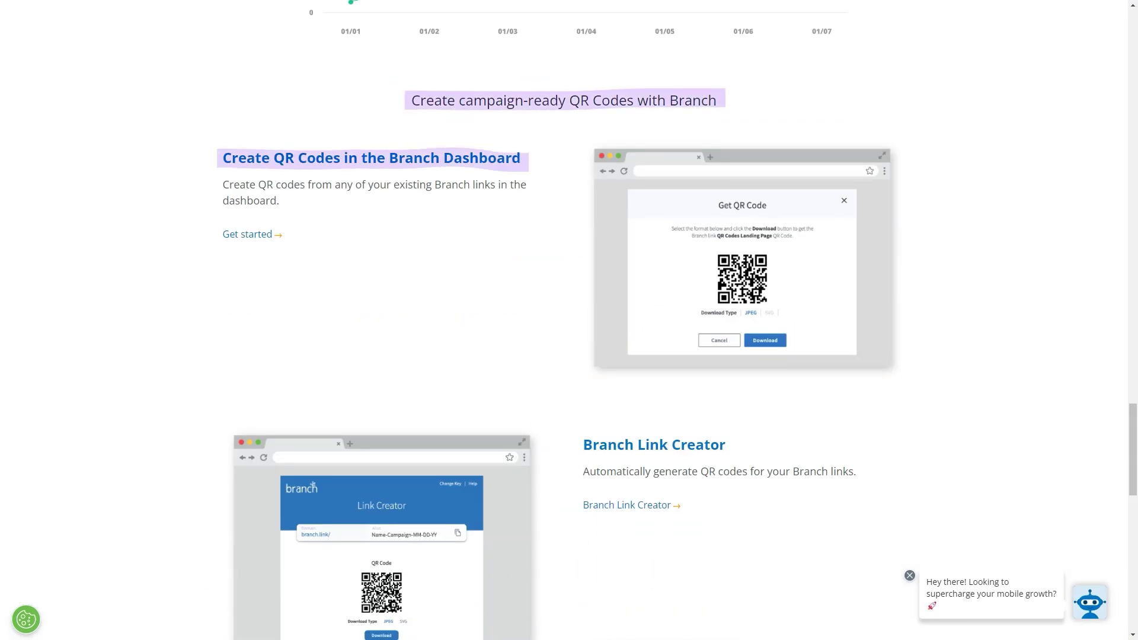
{"action": "scroll", "coordinate": [569, 321], "scroll_direction": "down", "scroll_amount": 6}
{"action": "scroll", "coordinate": [569, 320], "scroll_direction": "down", "scroll_amount": 5}
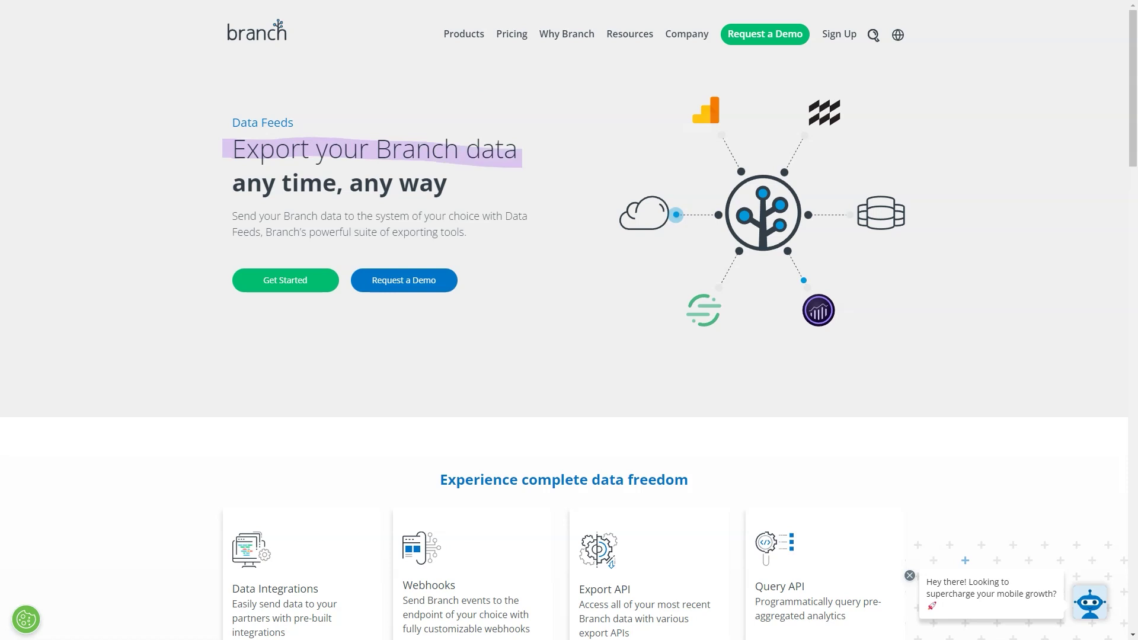
Read the SKAdNetwork page down to its FAQ and the OTT Attribution page, then go to timelyapp.com
{"action": "scroll", "coordinate": [569, 320], "scroll_direction": "down", "scroll_amount": 7}
{"action": "scroll", "coordinate": [569, 320], "scroll_direction": "down", "scroll_amount": 5}
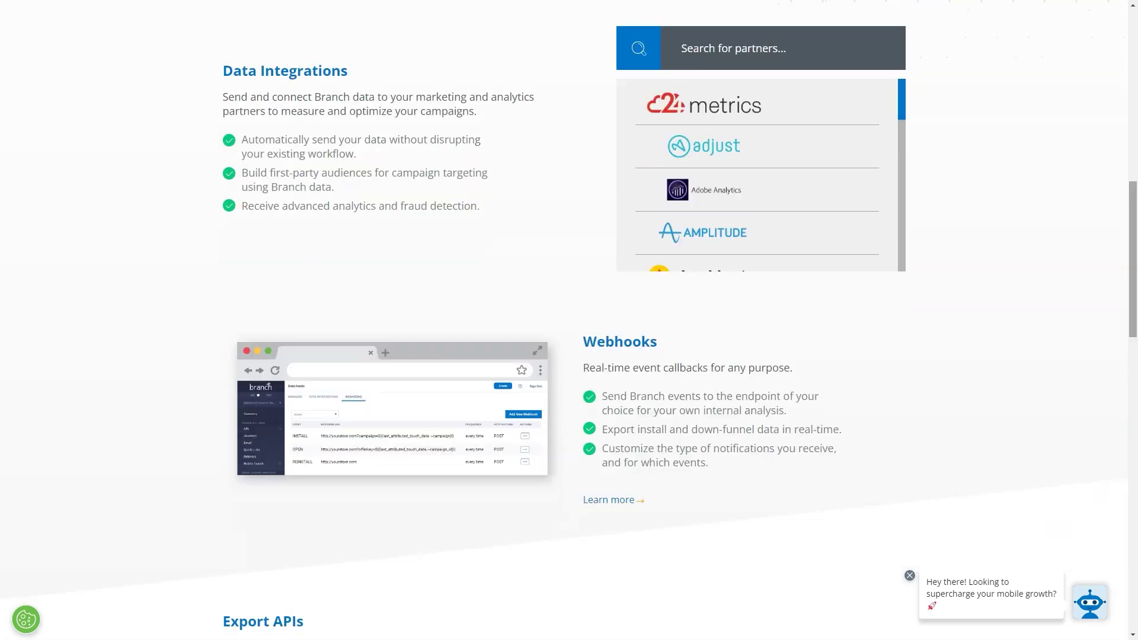
{"action": "scroll", "coordinate": [569, 320], "scroll_direction": "down", "scroll_amount": 7}
{"action": "scroll", "coordinate": [569, 321], "scroll_direction": "down", "scroll_amount": 12}
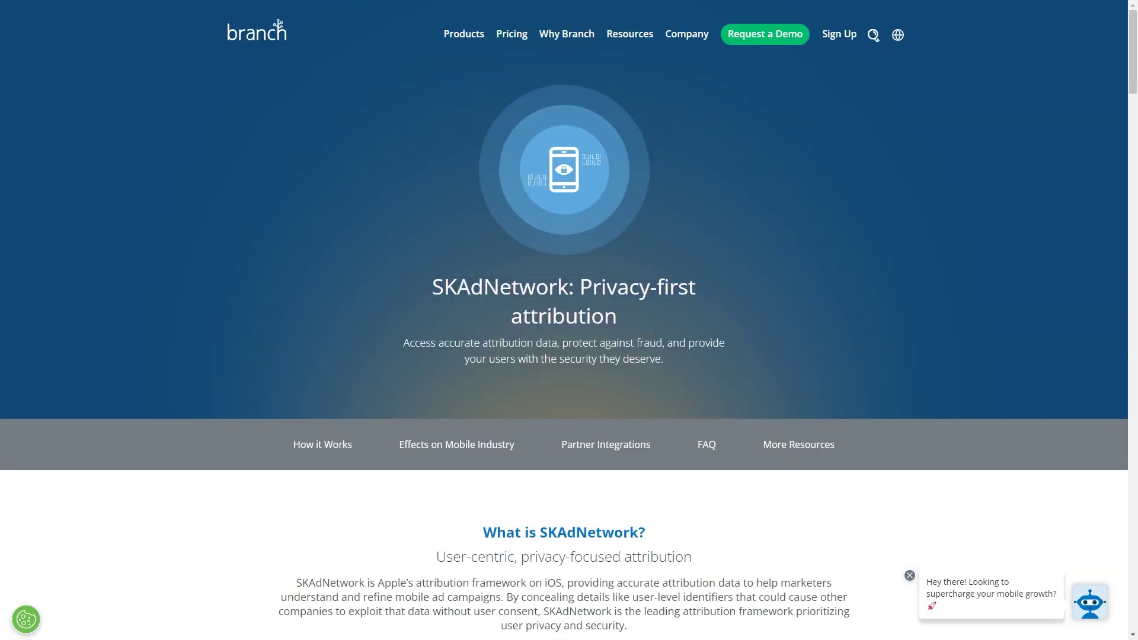
{"action": "scroll", "coordinate": [568, 320], "scroll_direction": "down", "scroll_amount": 7}
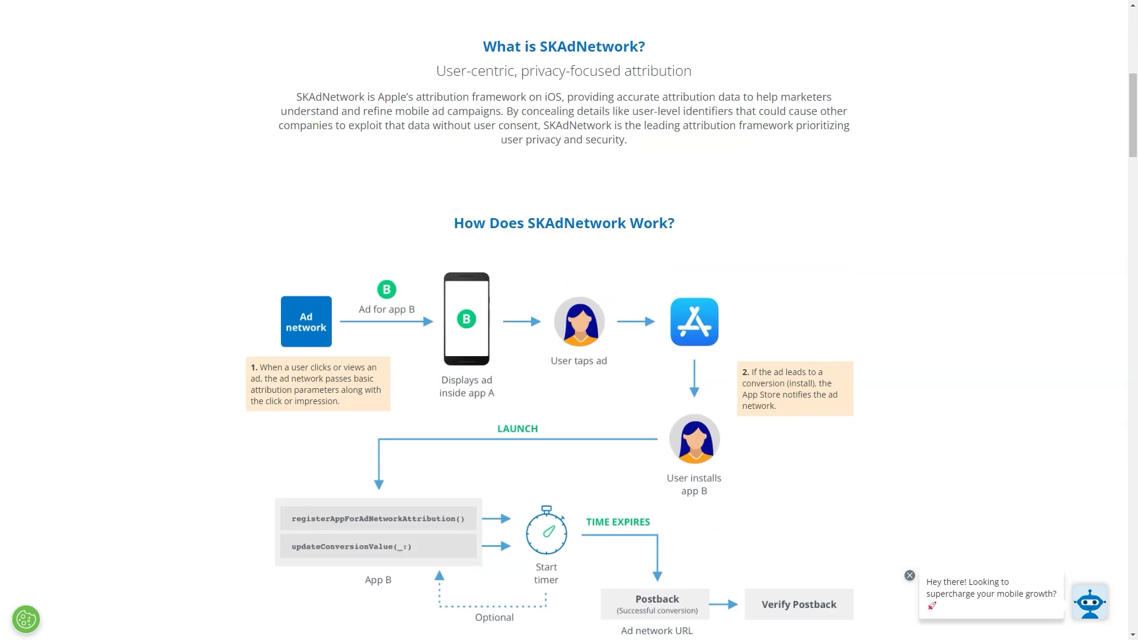
{"action": "scroll", "coordinate": [569, 320], "scroll_direction": "down", "scroll_amount": 4}
{"action": "scroll", "coordinate": [568, 320], "scroll_direction": "down", "scroll_amount": 13}
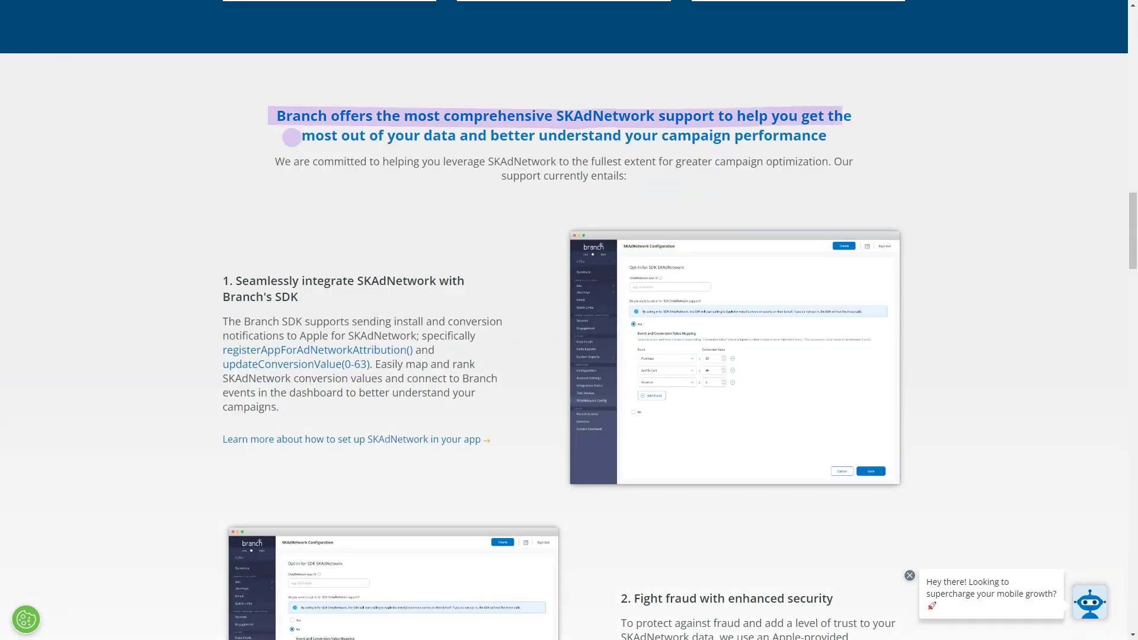
{"action": "scroll", "coordinate": [568, 320], "scroll_direction": "down", "scroll_amount": 4}
{"action": "scroll", "coordinate": [569, 321], "scroll_direction": "down", "scroll_amount": 9}
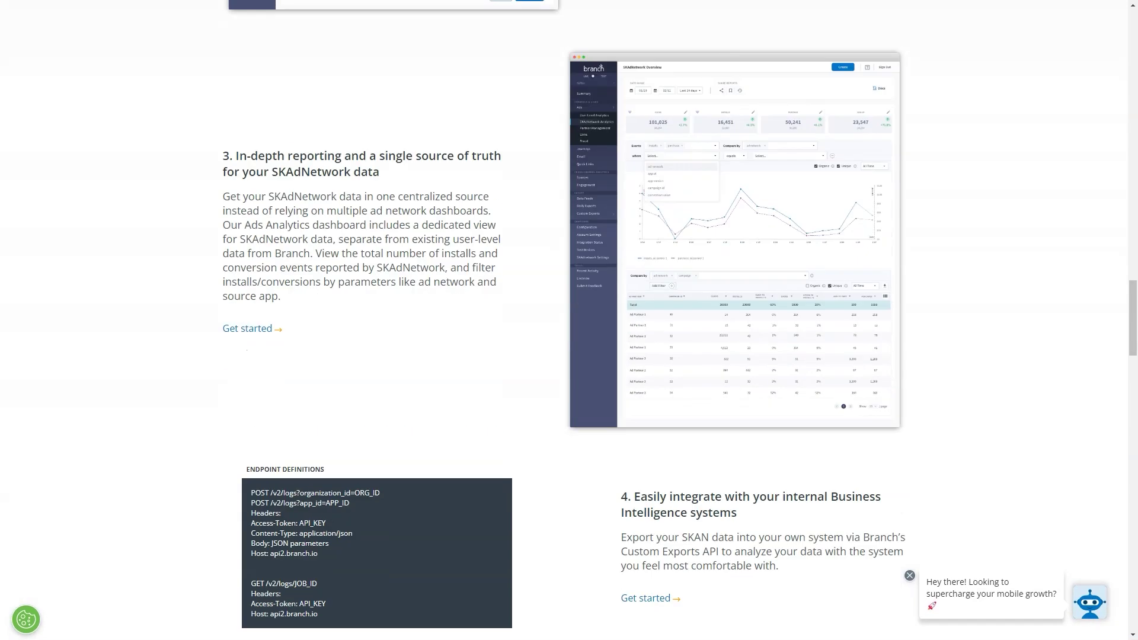
{"action": "scroll", "coordinate": [570, 320], "scroll_direction": "down", "scroll_amount": 5}
{"action": "scroll", "coordinate": [569, 320], "scroll_direction": "down", "scroll_amount": 4}
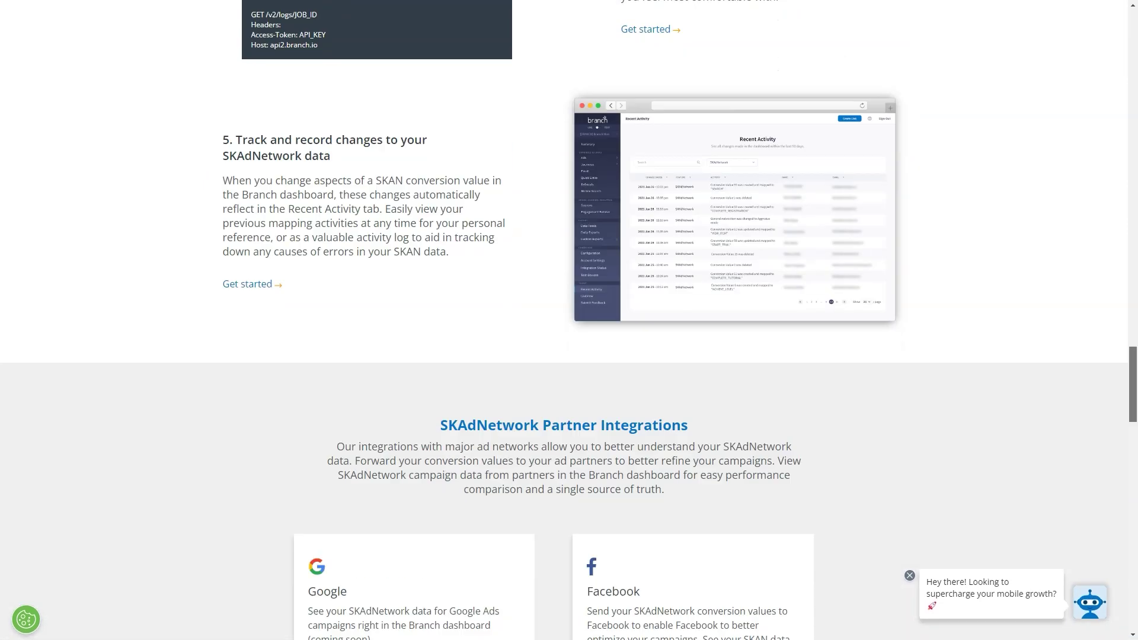
{"action": "scroll", "coordinate": [569, 320], "scroll_direction": "down", "scroll_amount": 11}
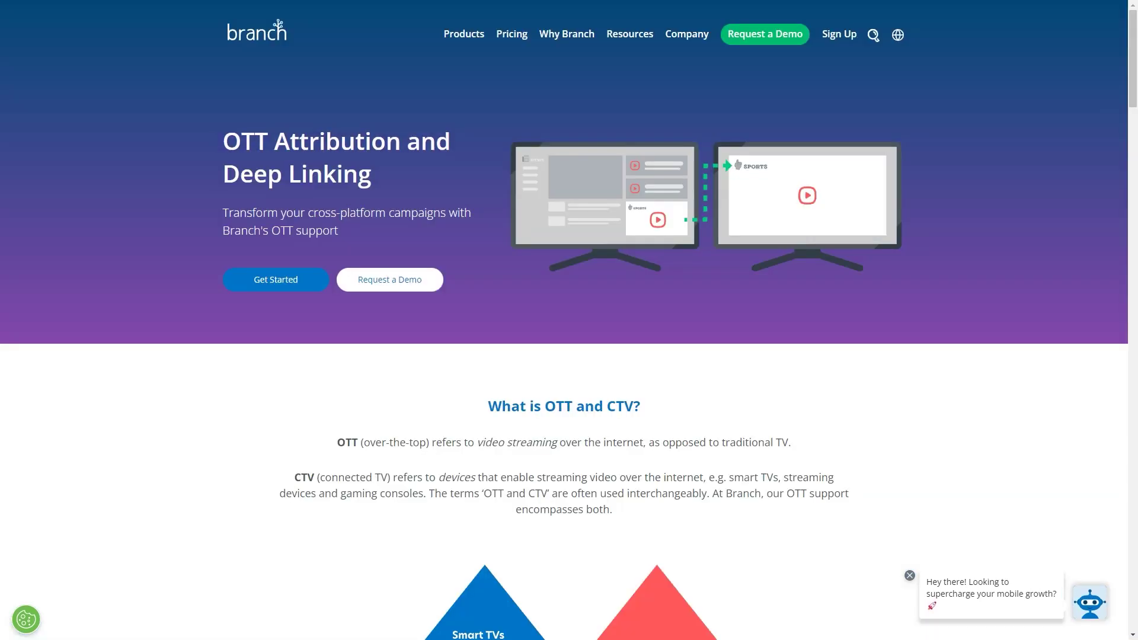
{"action": "scroll", "coordinate": [570, 321], "scroll_direction": "down", "scroll_amount": 6}
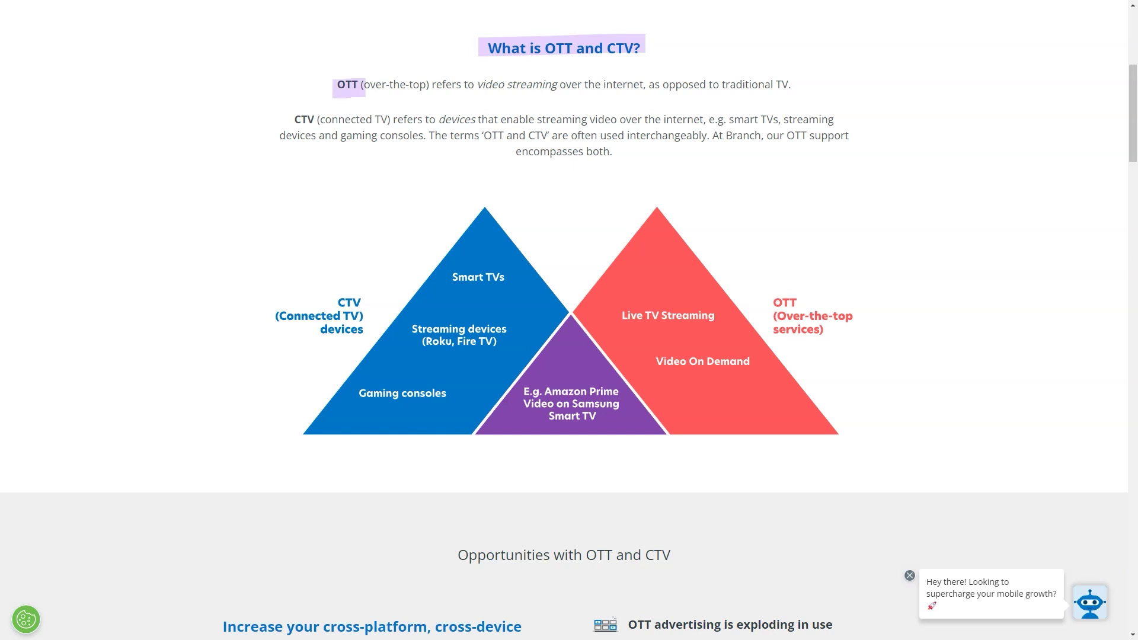
{"action": "scroll", "coordinate": [569, 321], "scroll_direction": "down", "scroll_amount": 7}
{"action": "scroll", "coordinate": [570, 320], "scroll_direction": "down", "scroll_amount": 7}
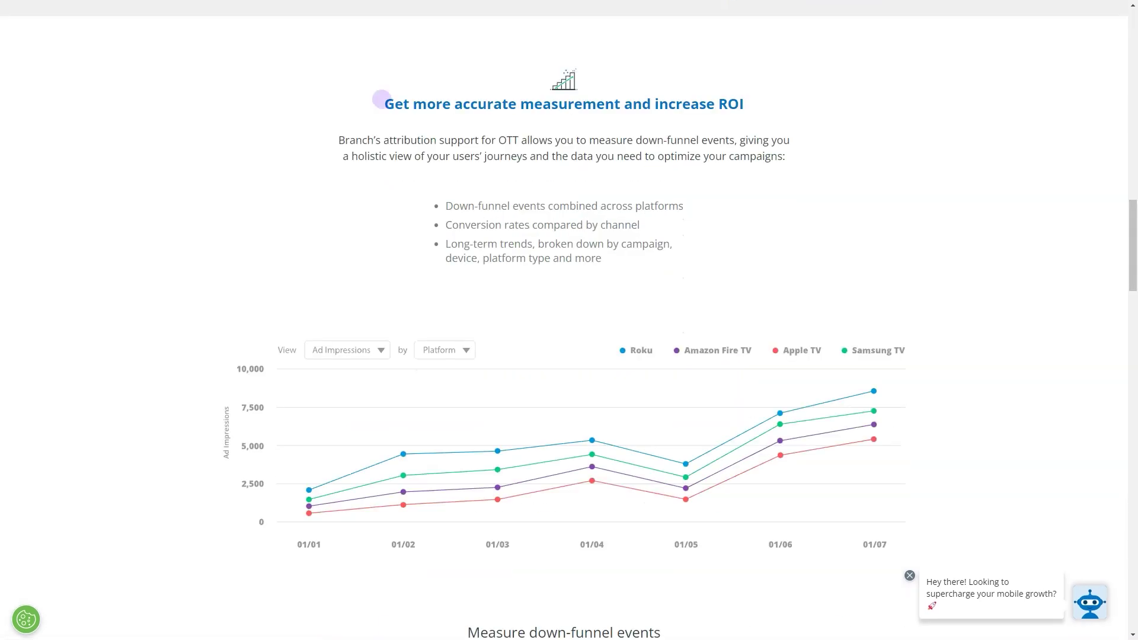
{"action": "scroll", "coordinate": [569, 320], "scroll_direction": "down", "scroll_amount": 7}
{"action": "scroll", "coordinate": [568, 320], "scroll_direction": "down", "scroll_amount": 7}
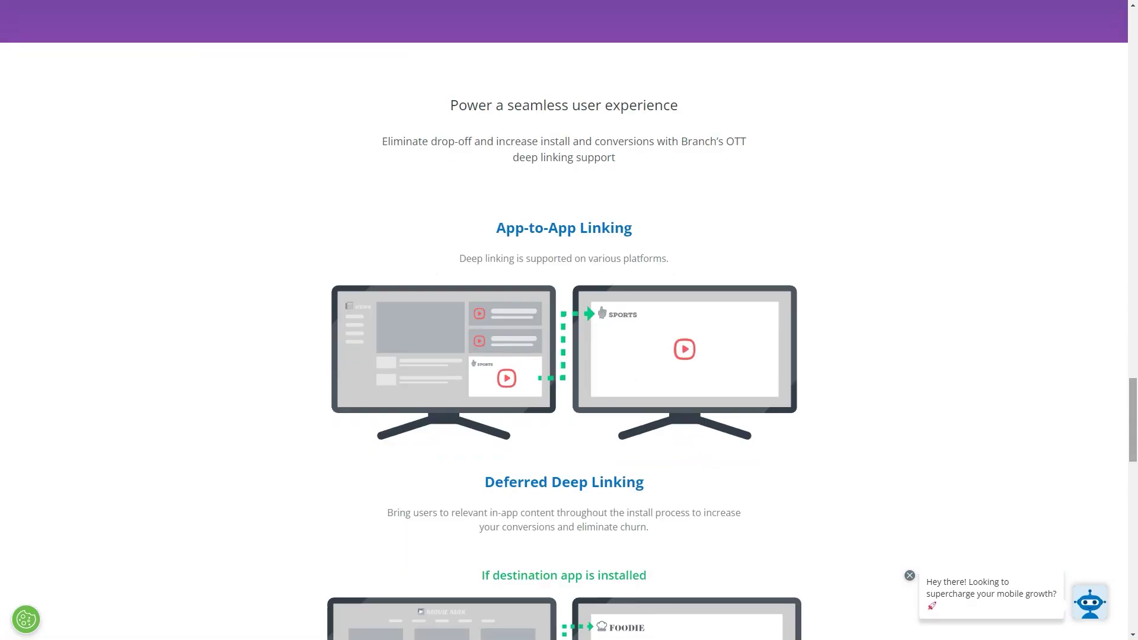
{"action": "scroll", "coordinate": [569, 320], "scroll_direction": "down", "scroll_amount": 7}
{"action": "scroll", "coordinate": [569, 320], "scroll_direction": "down", "scroll_amount": 7}
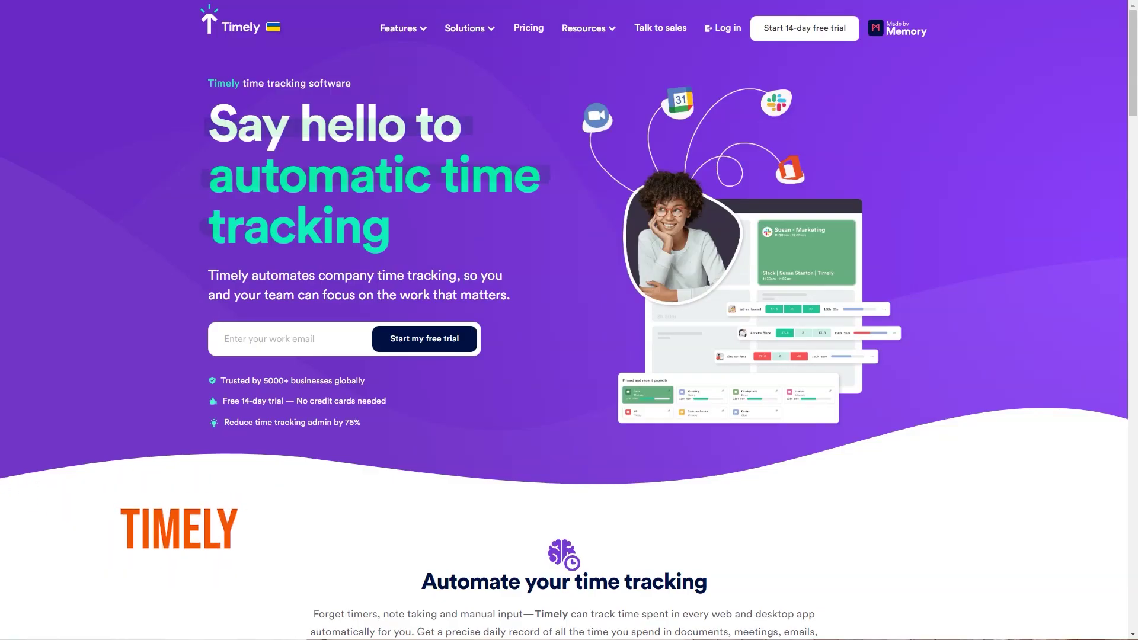
Scroll the Timely home page down to the customer testimonials
{"action": "scroll", "coordinate": [570, 321], "scroll_direction": "down", "scroll_amount": 8}
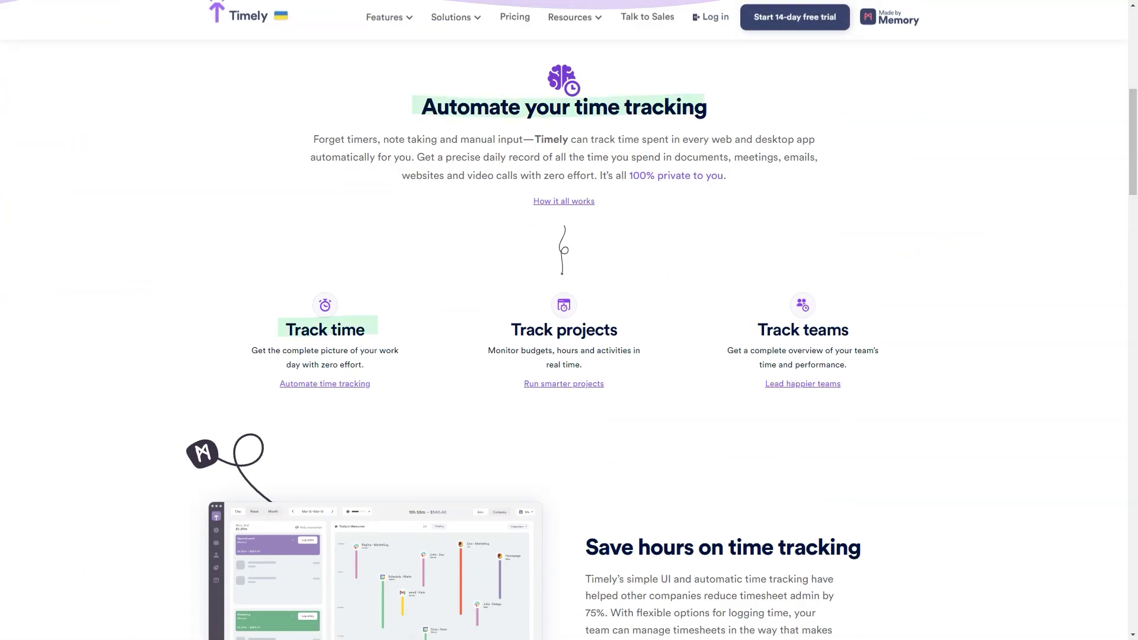
{"action": "scroll", "coordinate": [569, 320], "scroll_direction": "down", "scroll_amount": 7}
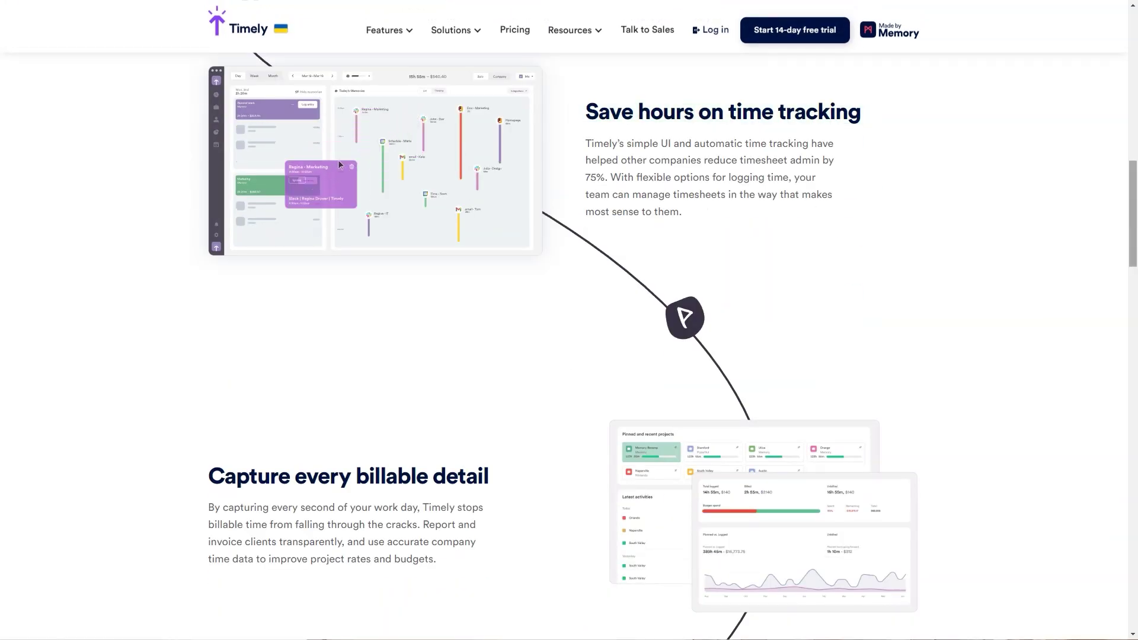
{"action": "scroll", "coordinate": [569, 320], "scroll_direction": "down", "scroll_amount": 5}
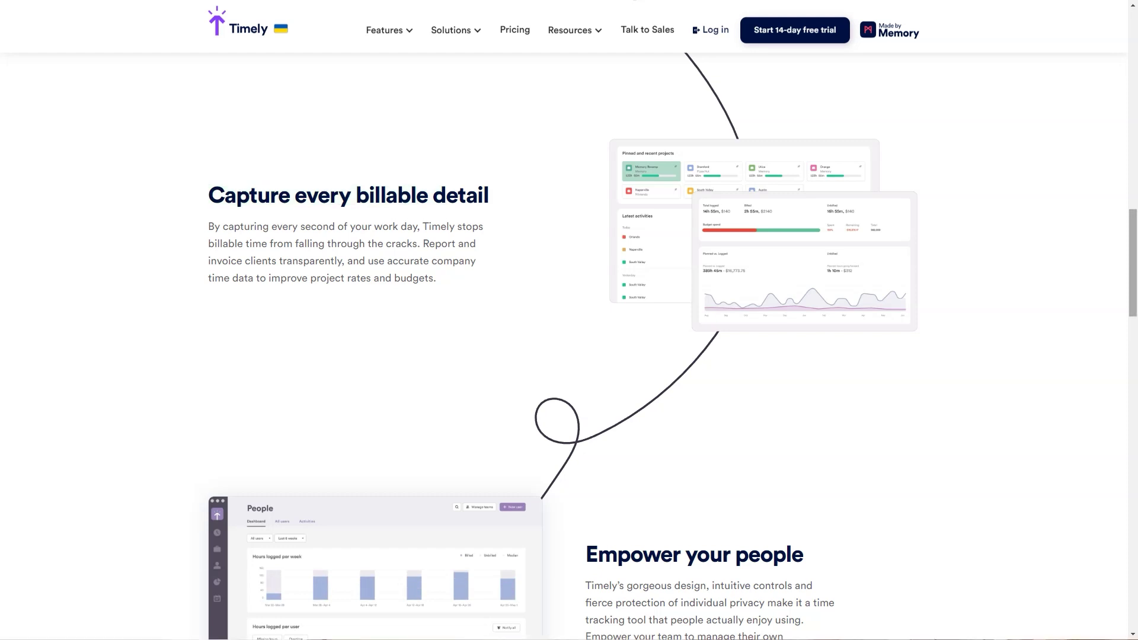
{"action": "scroll", "coordinate": [569, 320], "scroll_direction": "down", "scroll_amount": 6}
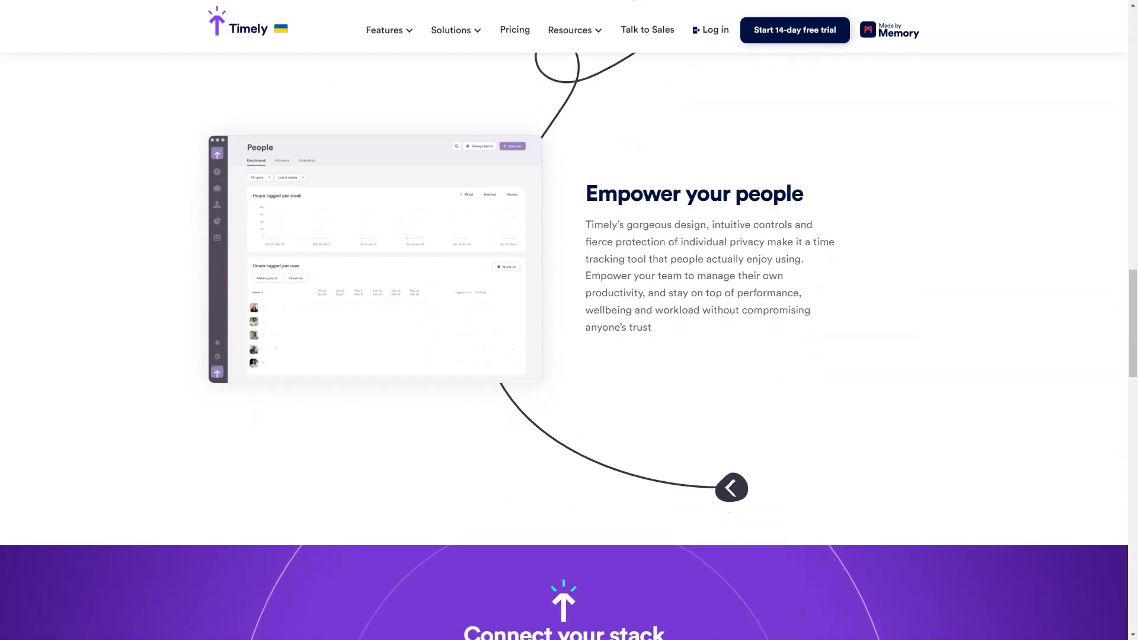
{"action": "scroll", "coordinate": [569, 321], "scroll_direction": "down", "scroll_amount": 12}
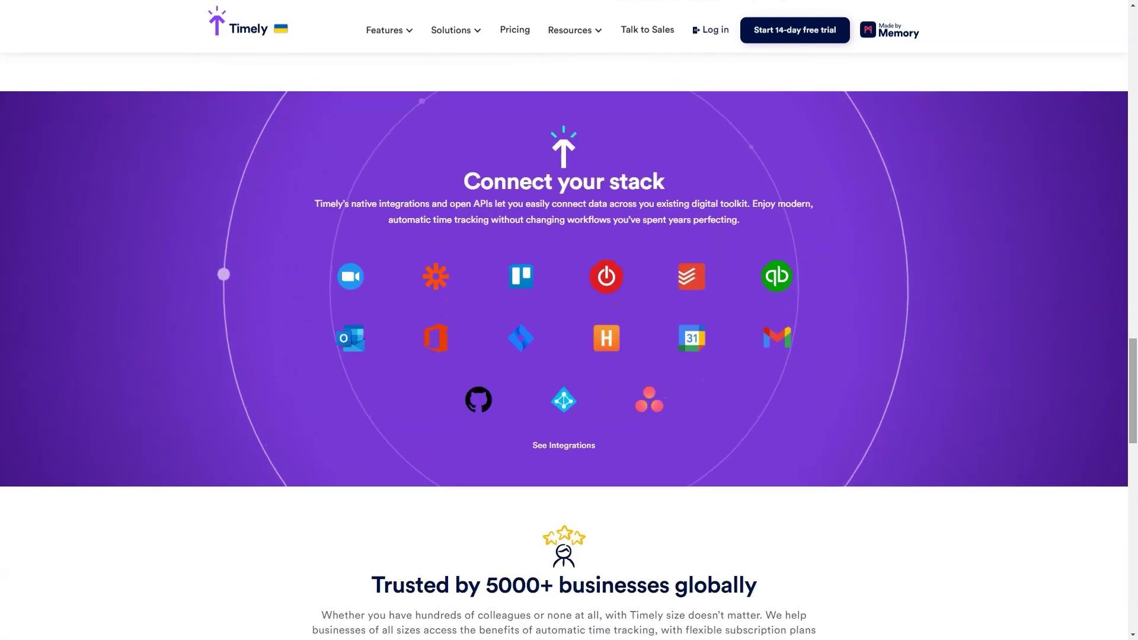
{"action": "scroll", "coordinate": [569, 320], "scroll_direction": "down", "scroll_amount": 4}
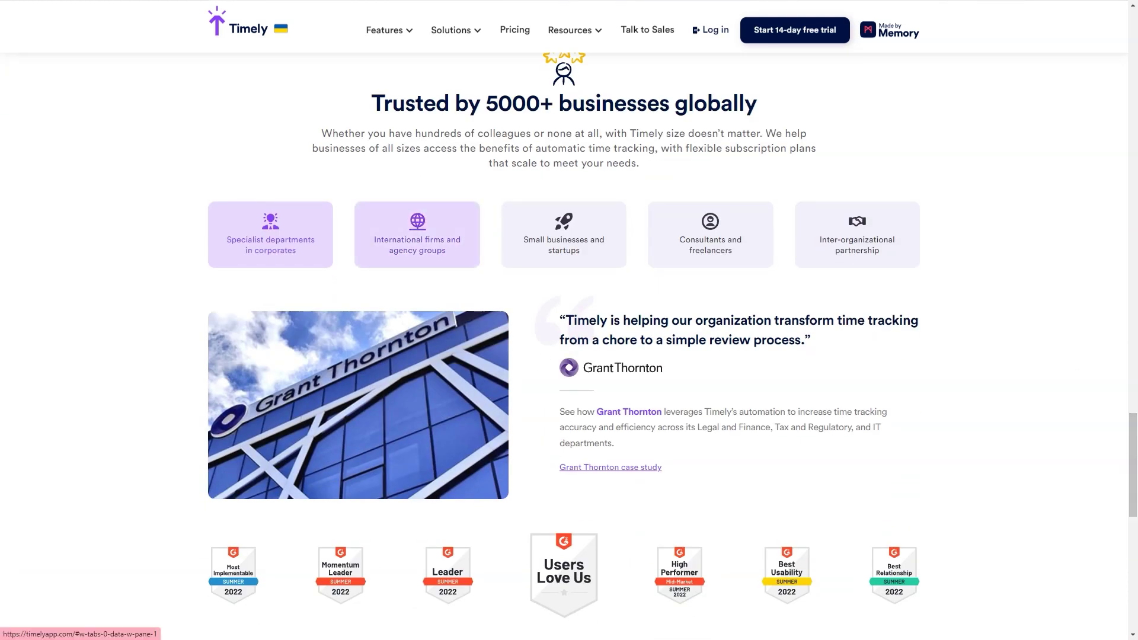
View testimonials for international firms, small businesses, consultants and partnerships, then return to the top
{"action": "left_click", "coordinate": [417, 235]}
{"action": "left_click", "coordinate": [563, 235]}
{"action": "left_click", "coordinate": [710, 235]}
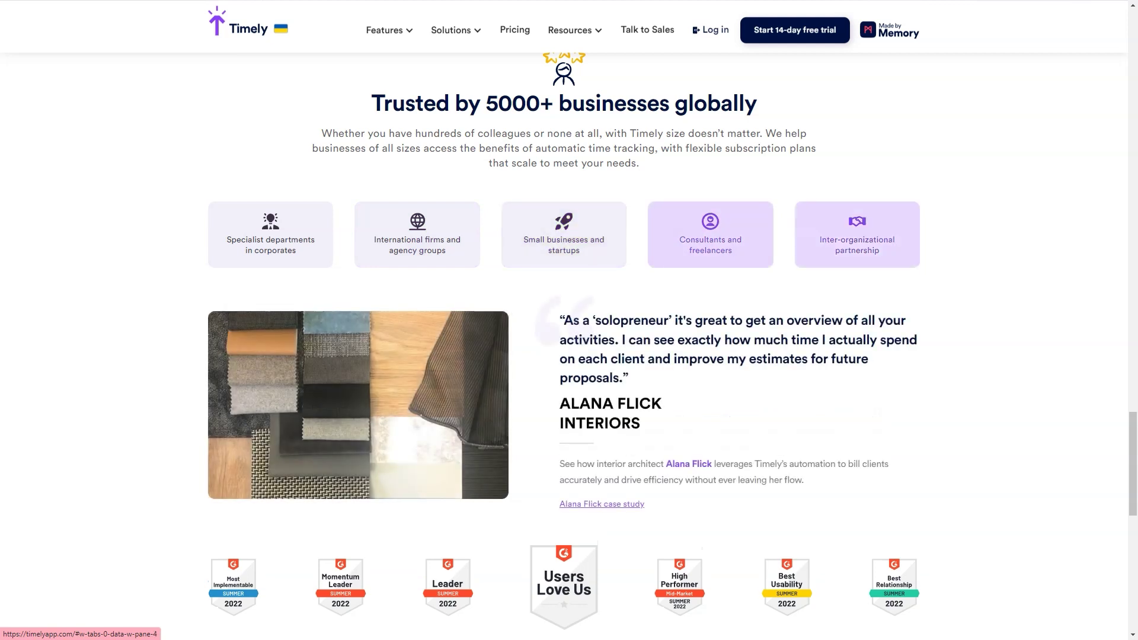
{"action": "left_click", "coordinate": [858, 235]}
{"action": "scroll", "coordinate": [569, 320], "scroll_direction": "down", "scroll_amount": 4}
{"action": "key", "text": "Home"}
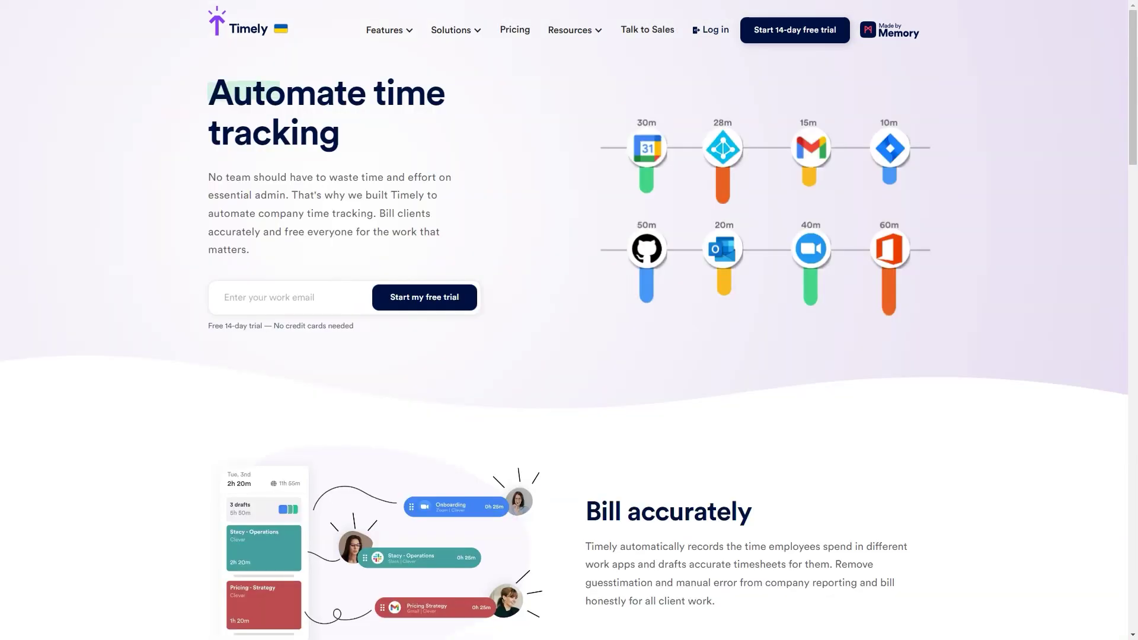
Scroll through the Track time, projects and teams pages, ending on the planning page
{"action": "scroll", "coordinate": [864, 485], "scroll_direction": "down", "scroll_amount": 5}
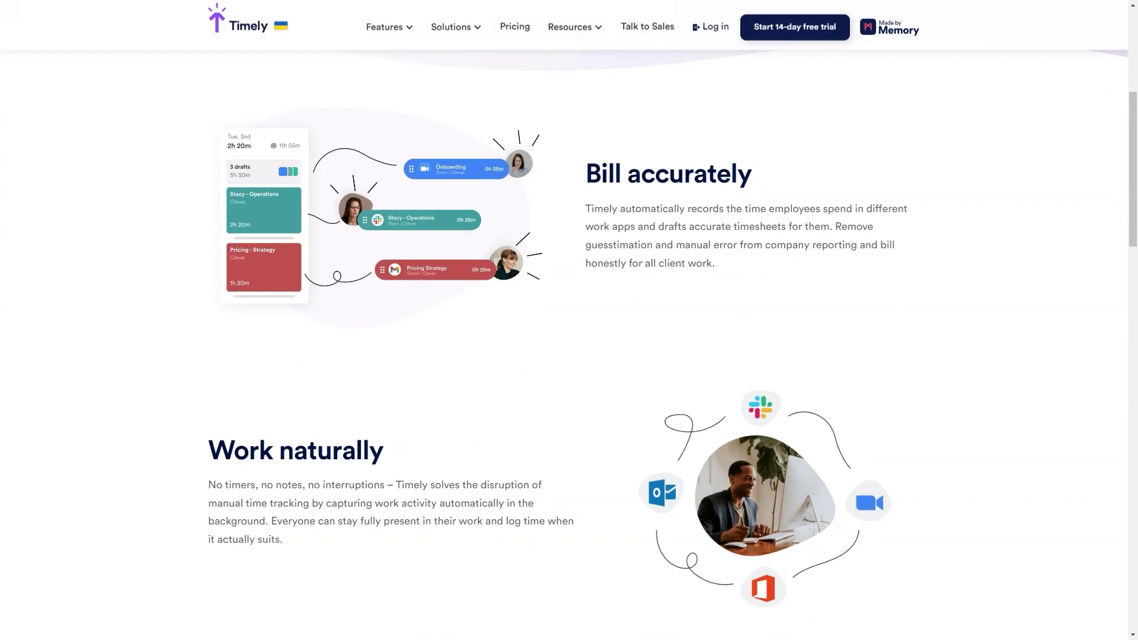
{"action": "scroll", "coordinate": [862, 485], "scroll_direction": "down", "scroll_amount": 4}
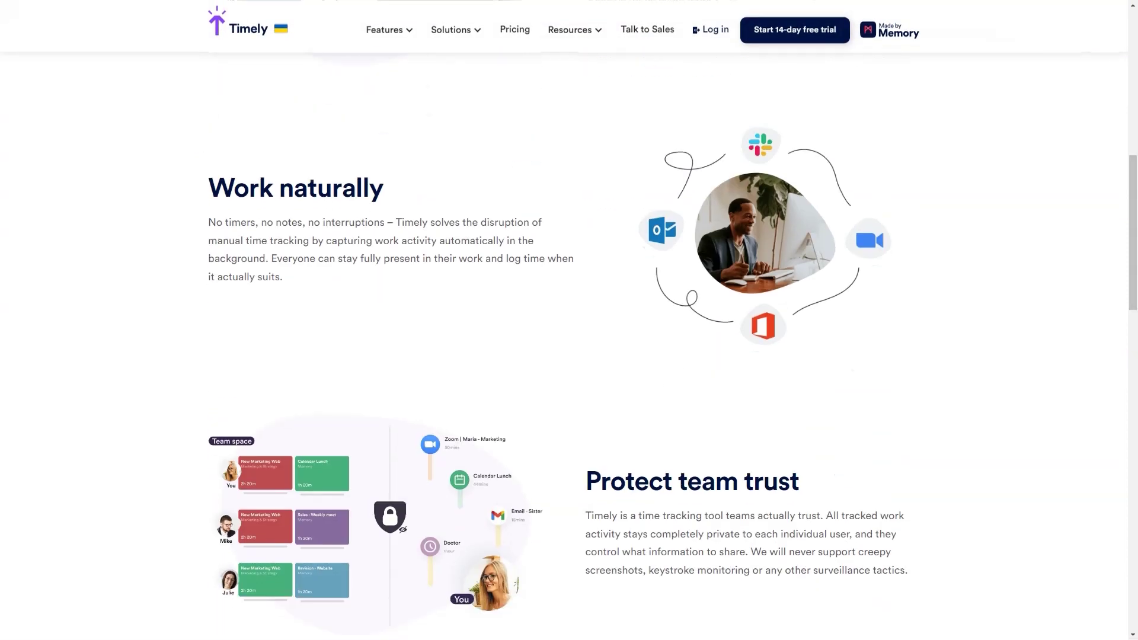
{"action": "scroll", "coordinate": [569, 320], "scroll_direction": "down", "scroll_amount": 4}
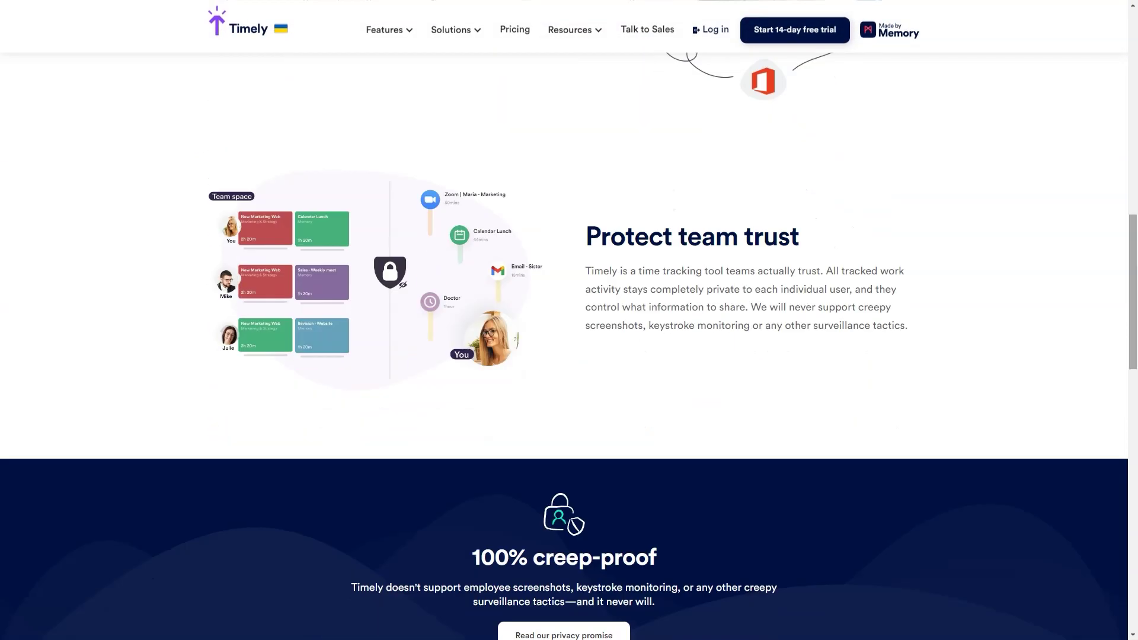
{"action": "scroll", "coordinate": [569, 320], "scroll_direction": "down", "scroll_amount": 9}
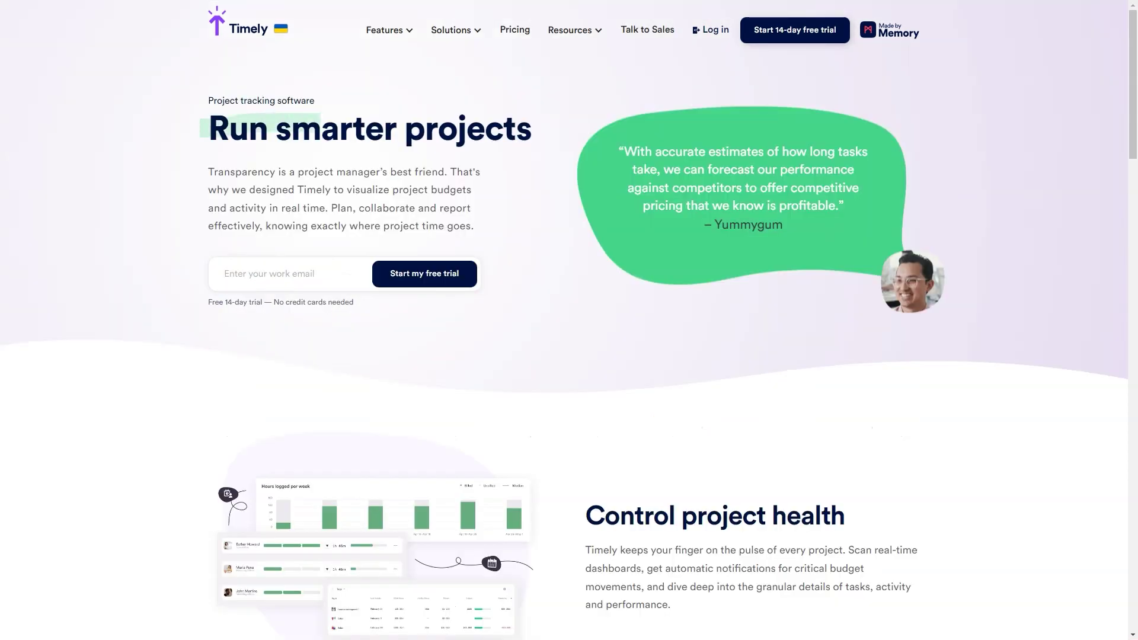
{"action": "scroll", "coordinate": [570, 320], "scroll_direction": "down", "scroll_amount": 6}
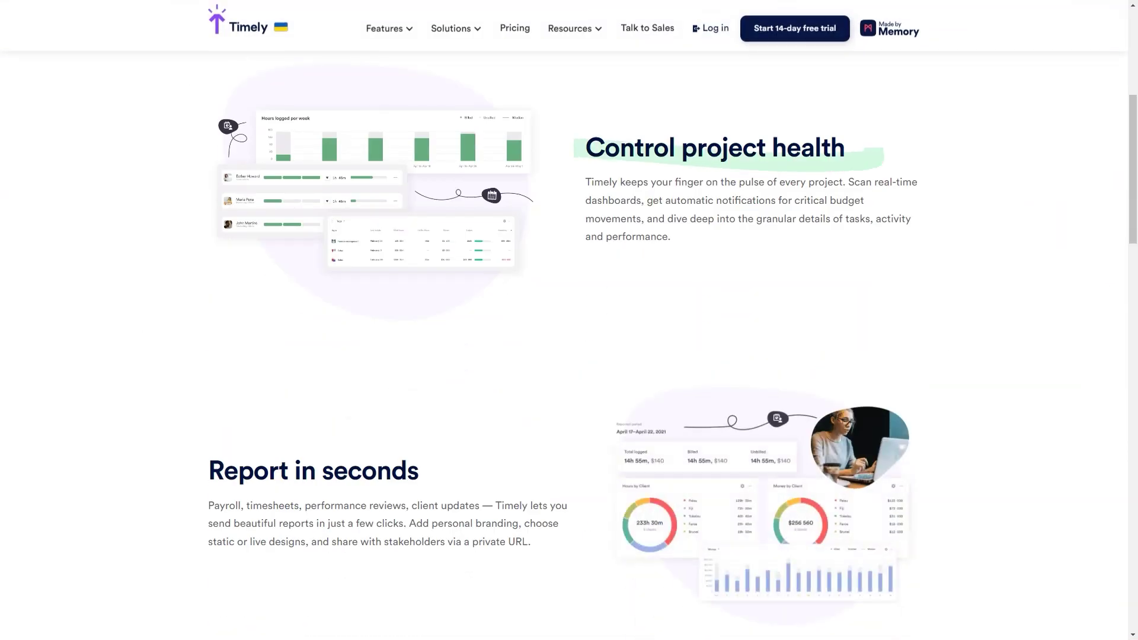
{"action": "scroll", "coordinate": [568, 320], "scroll_direction": "down", "scroll_amount": 4}
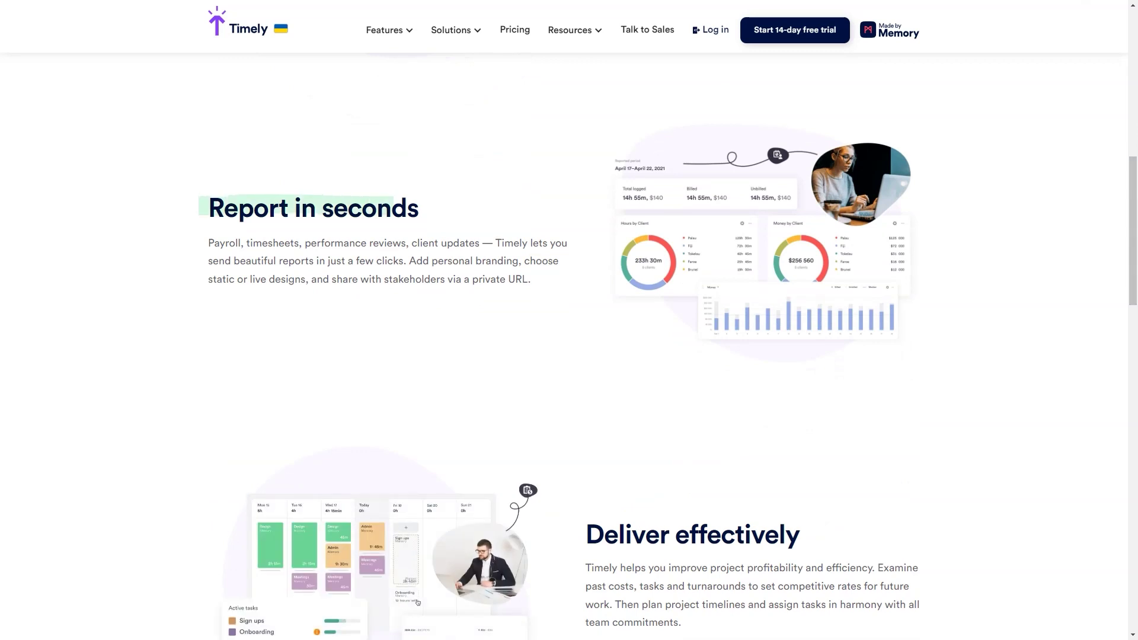
{"action": "scroll", "coordinate": [569, 320], "scroll_direction": "down", "scroll_amount": 5}
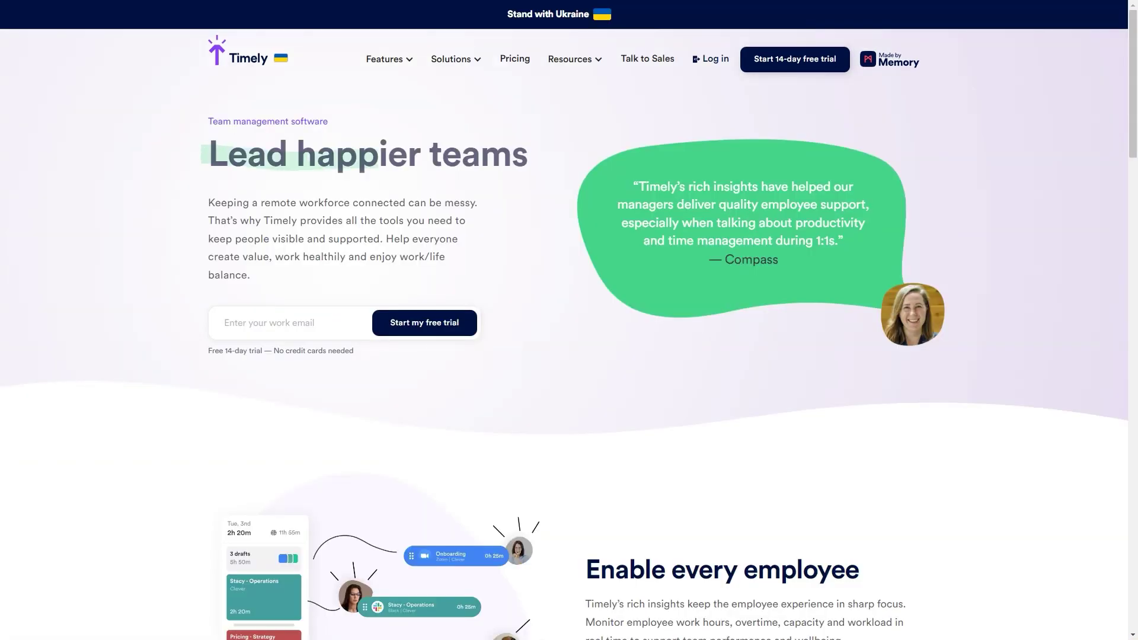
{"action": "scroll", "coordinate": [569, 321], "scroll_direction": "down", "scroll_amount": 7}
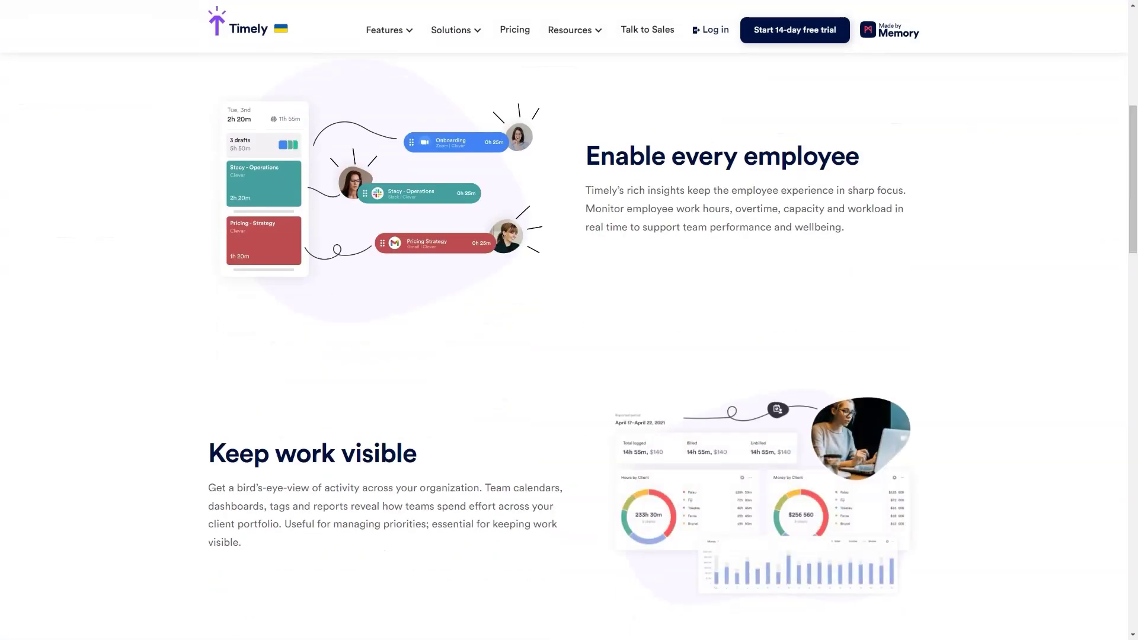
{"action": "scroll", "coordinate": [569, 320], "scroll_direction": "down", "scroll_amount": 4}
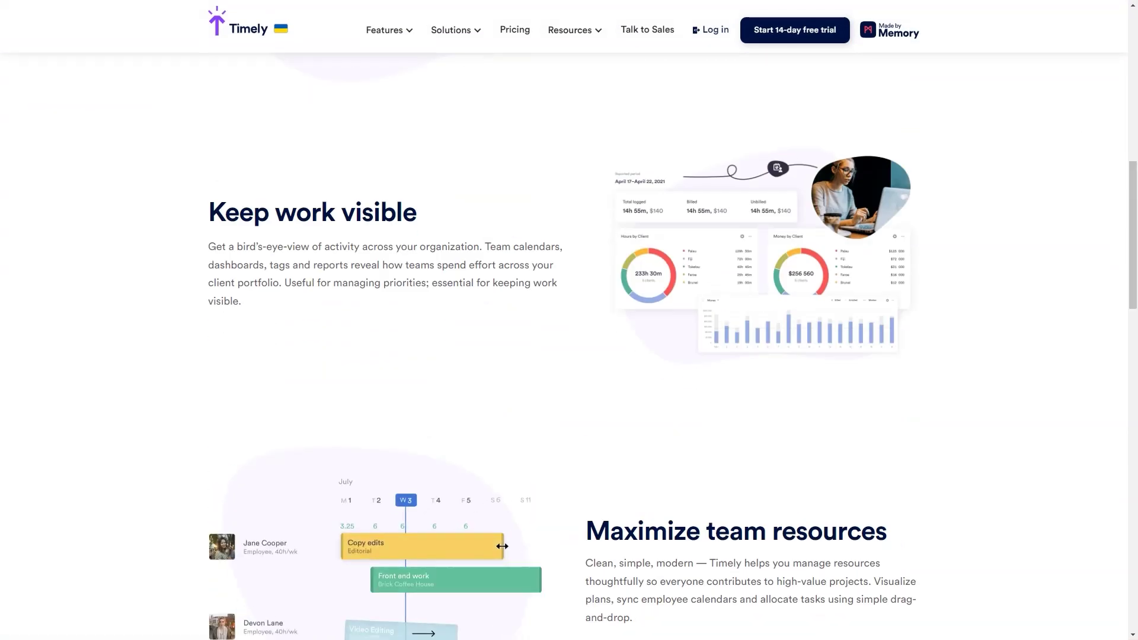
{"action": "scroll", "coordinate": [569, 320], "scroll_direction": "down", "scroll_amount": 5}
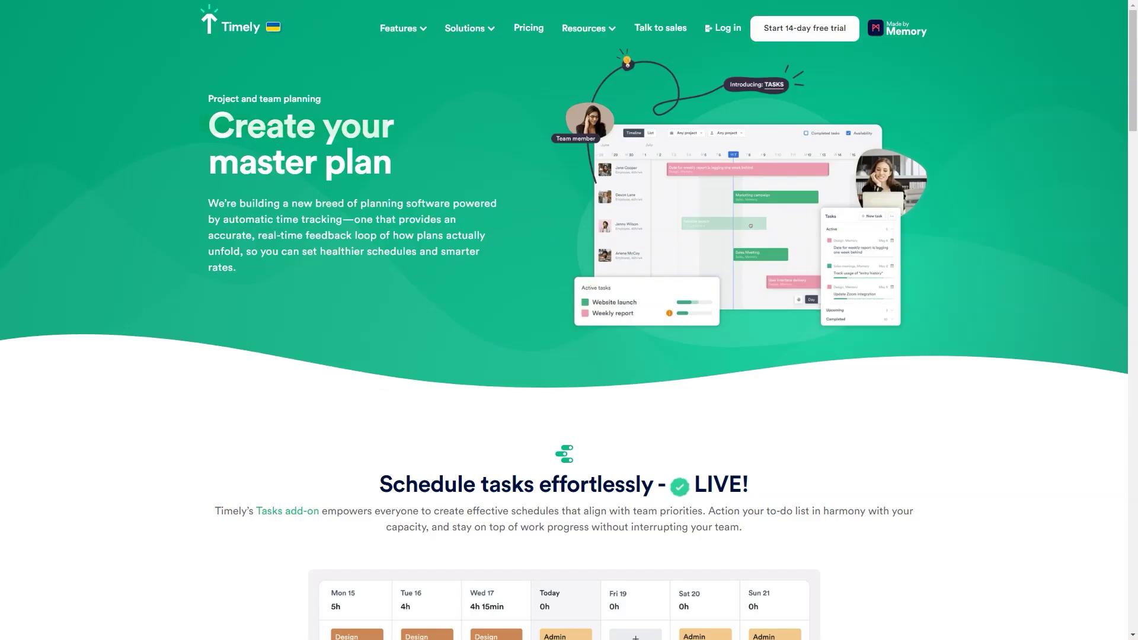
Read the planning page and the Integrations page past Zapier to Native Integrations, then open the privacy page
{"action": "scroll", "coordinate": [660, 395], "scroll_direction": "down", "scroll_amount": 7}
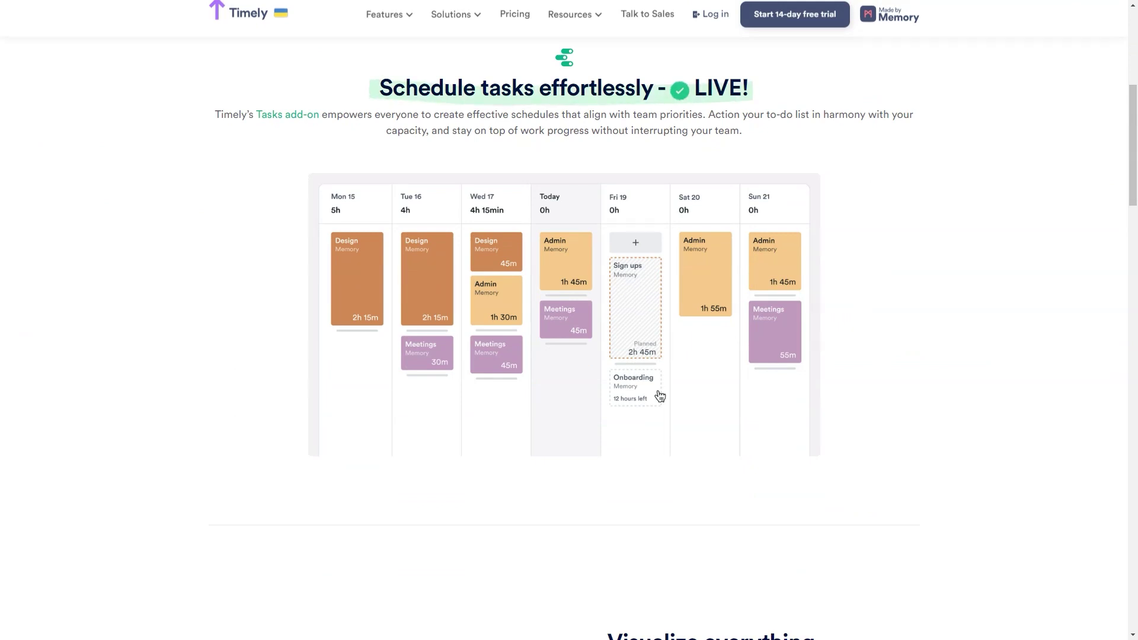
{"action": "scroll", "coordinate": [569, 320], "scroll_direction": "down", "scroll_amount": 8}
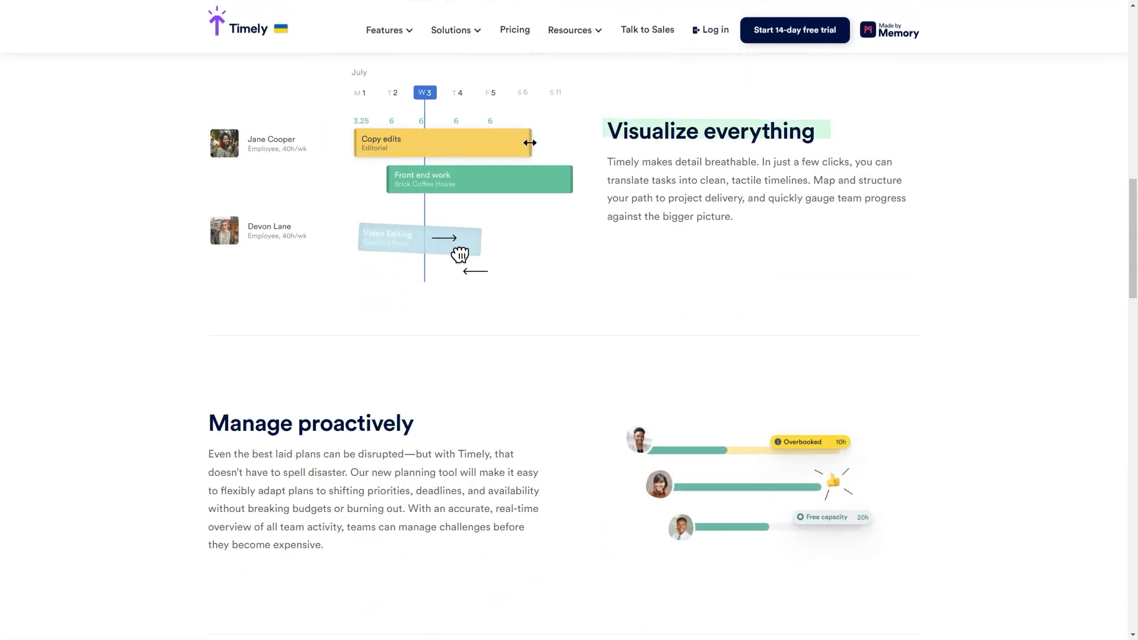
{"action": "scroll", "coordinate": [568, 321], "scroll_direction": "down", "scroll_amount": 4}
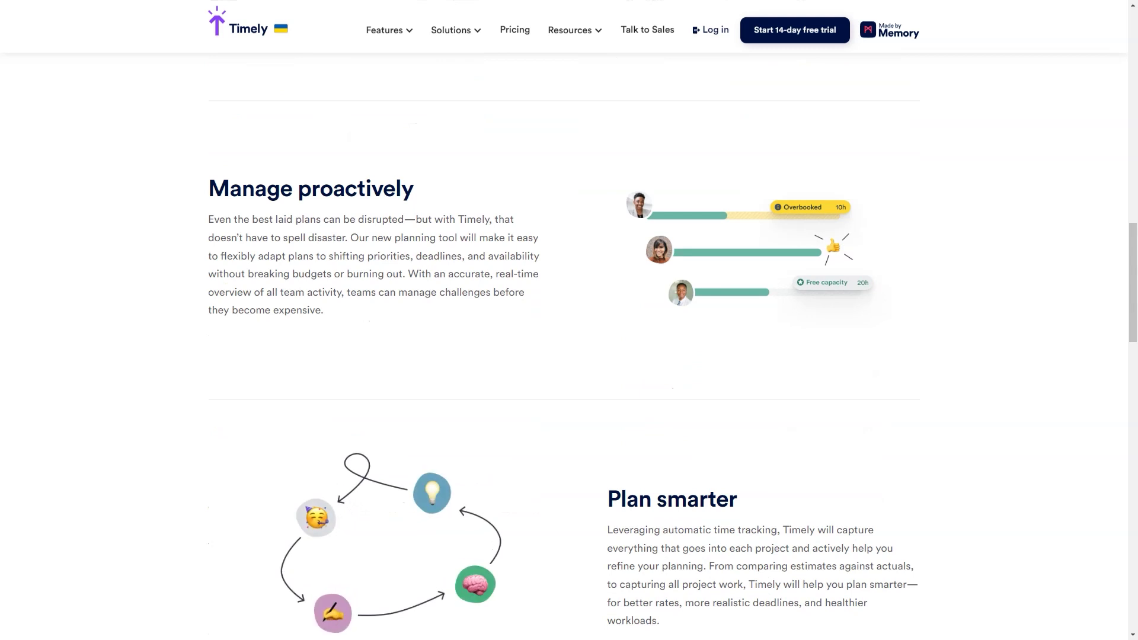
{"action": "scroll", "coordinate": [569, 320], "scroll_direction": "down", "scroll_amount": 5}
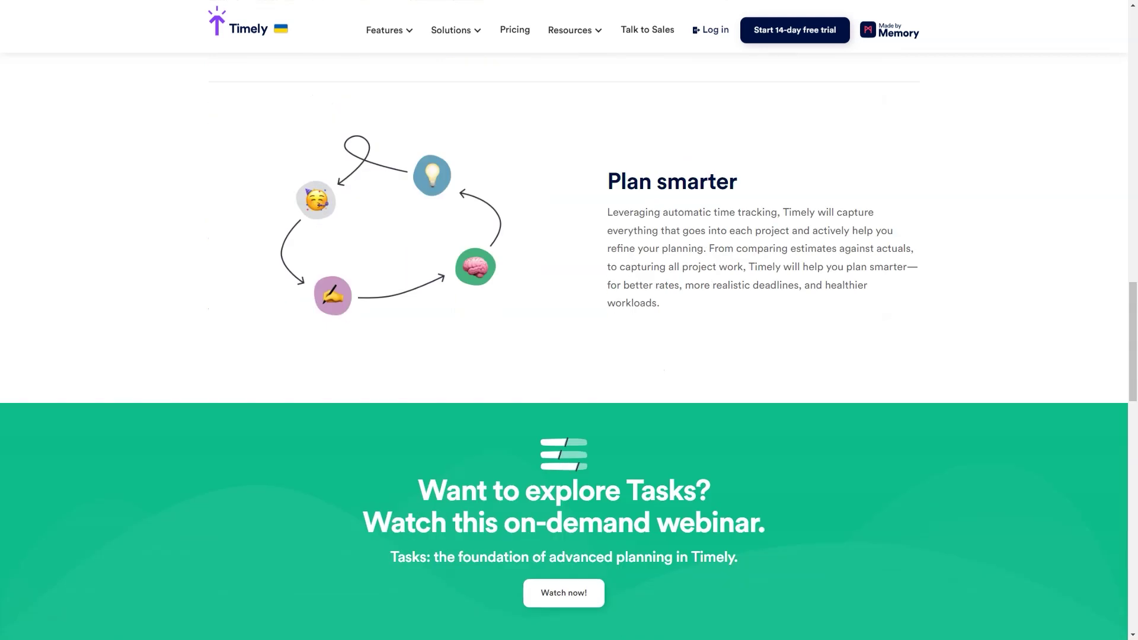
{"action": "scroll", "coordinate": [569, 320], "scroll_direction": "down", "scroll_amount": 7}
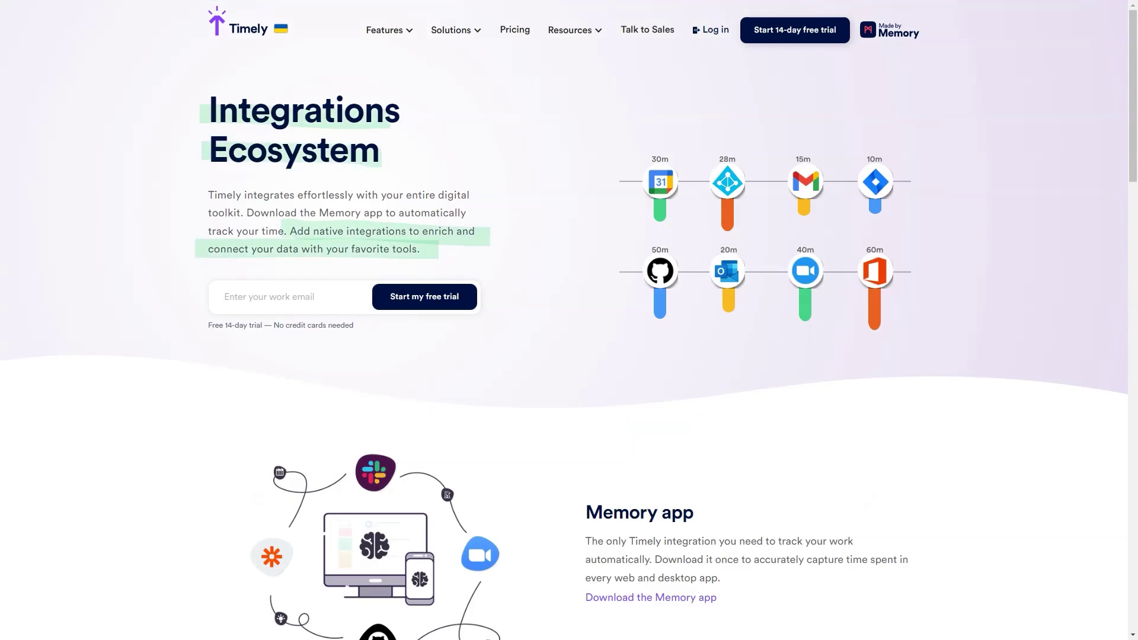
{"action": "scroll", "coordinate": [570, 320], "scroll_direction": "down", "scroll_amount": 7}
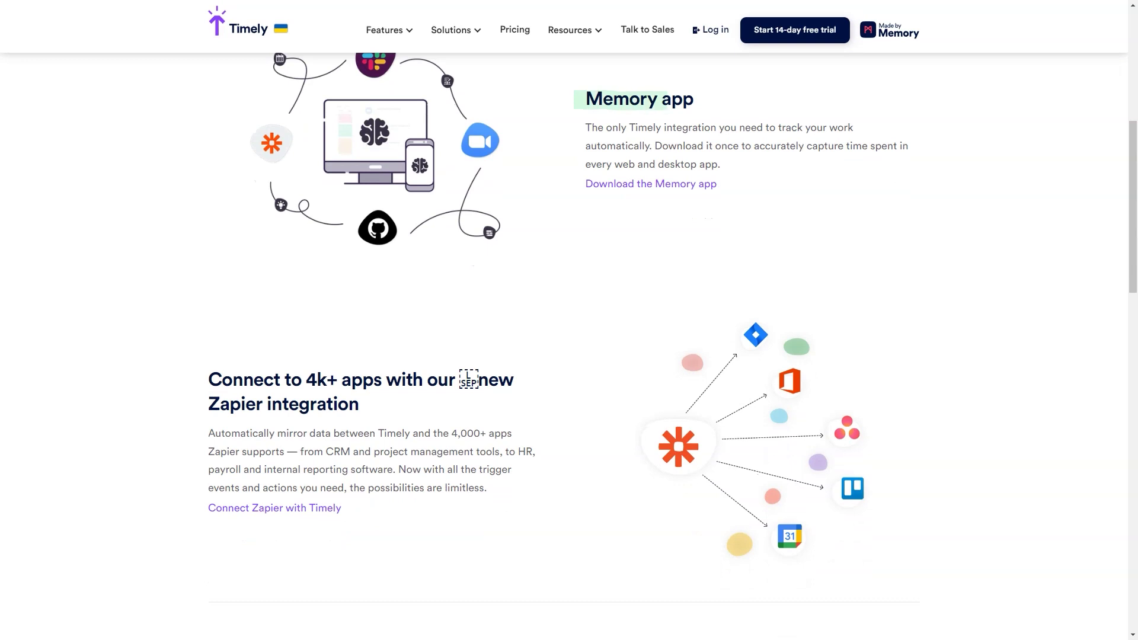
{"action": "scroll", "coordinate": [569, 331], "scroll_direction": "down", "scroll_amount": 3}
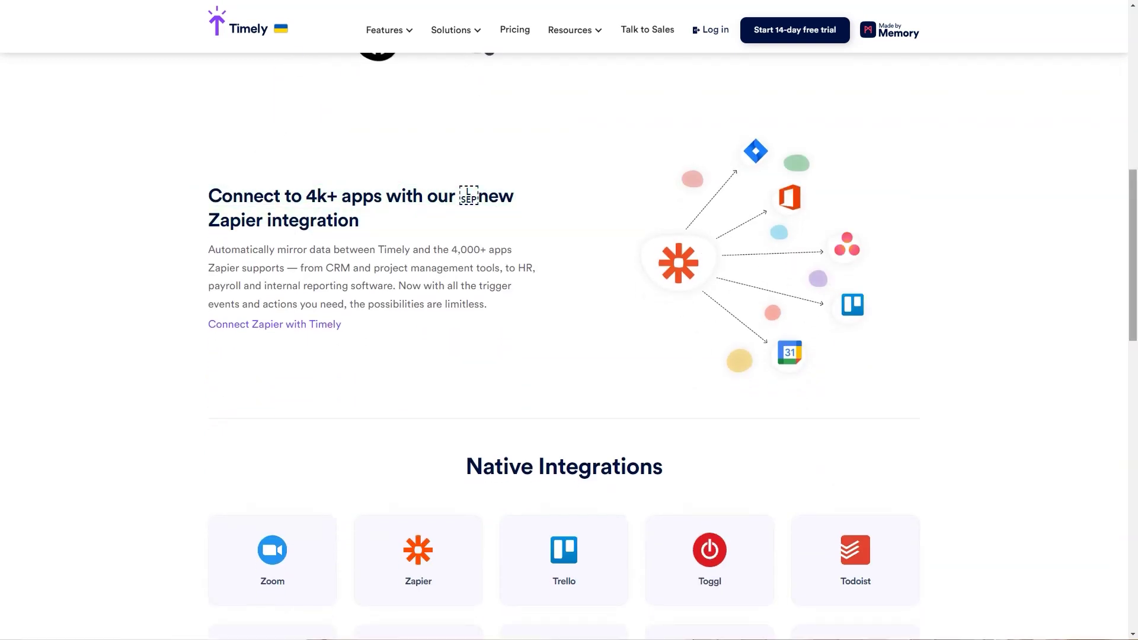
{"action": "scroll", "coordinate": [569, 321], "scroll_direction": "down", "scroll_amount": 5}
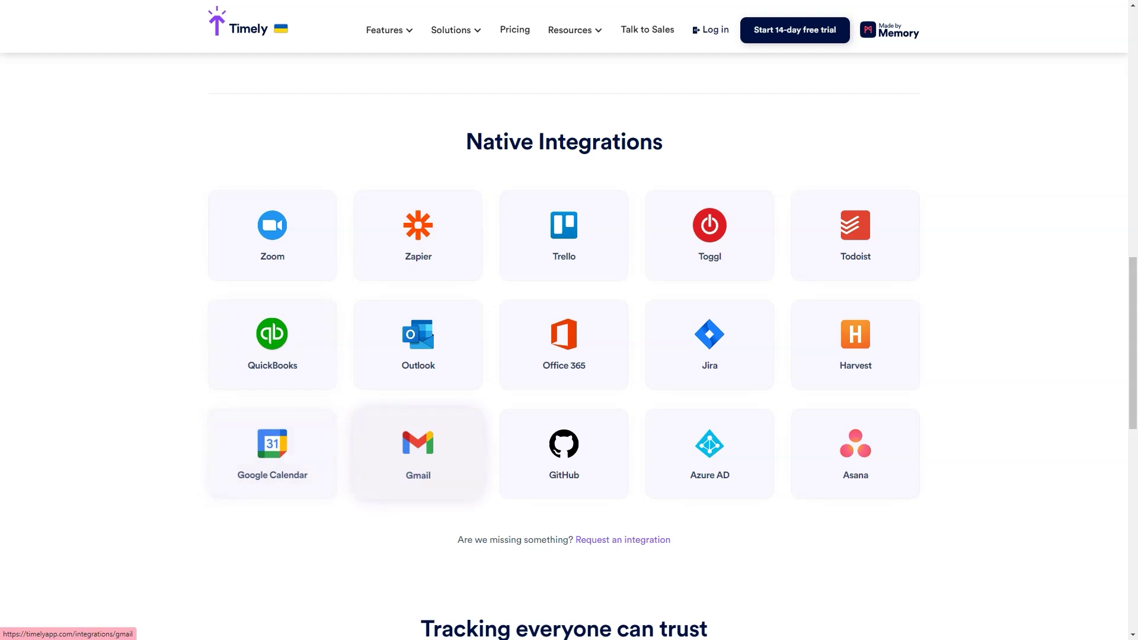
{"action": "left_click_drag", "start_coordinate": [1133, 345], "coordinate": [1132, 448]}
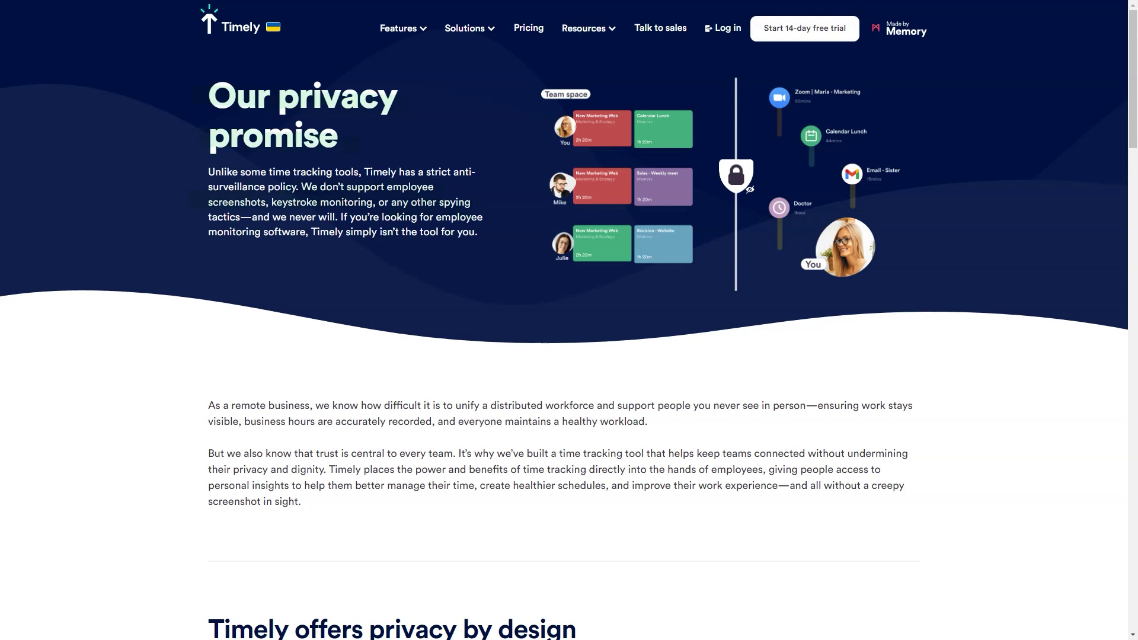
Cycle the privacy page's surveillance-reasons carousel through every card, including 'It doesn't promote productivity'
{"action": "scroll", "coordinate": [569, 320], "scroll_direction": "down", "scroll_amount": 8}
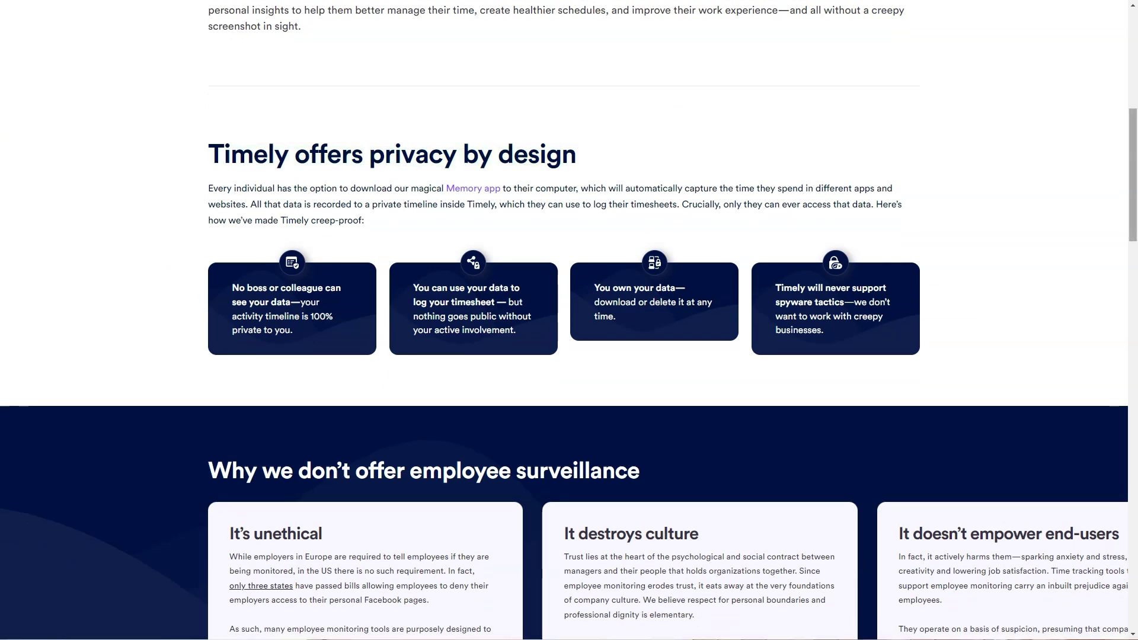
{"action": "scroll", "coordinate": [569, 321], "scroll_direction": "down", "scroll_amount": 6}
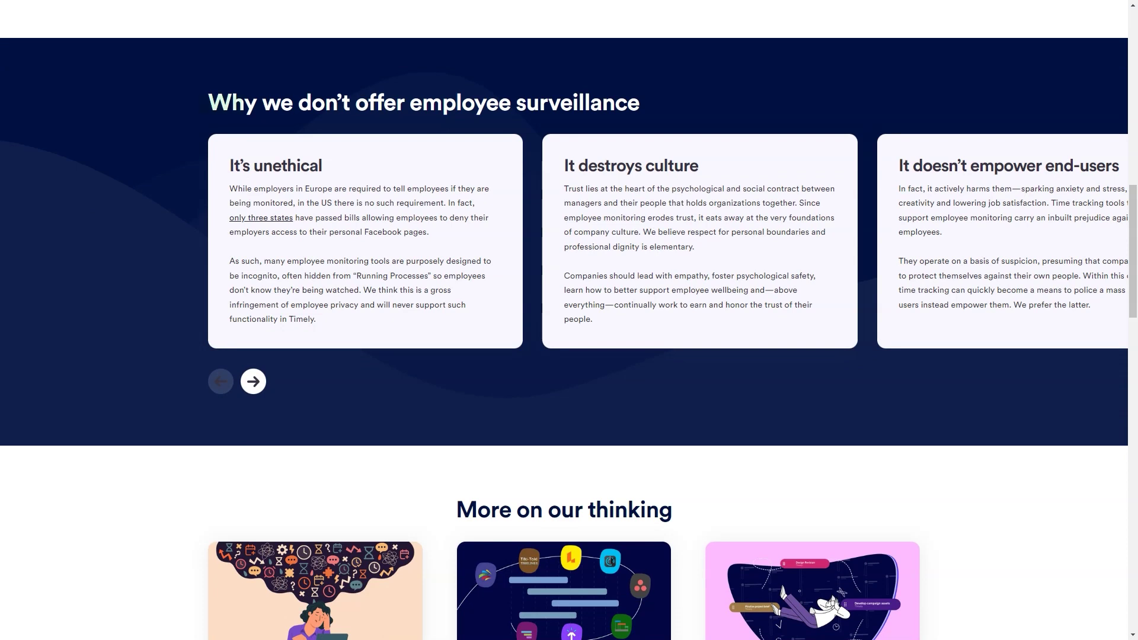
{"action": "left_click", "coordinate": [253, 382]}
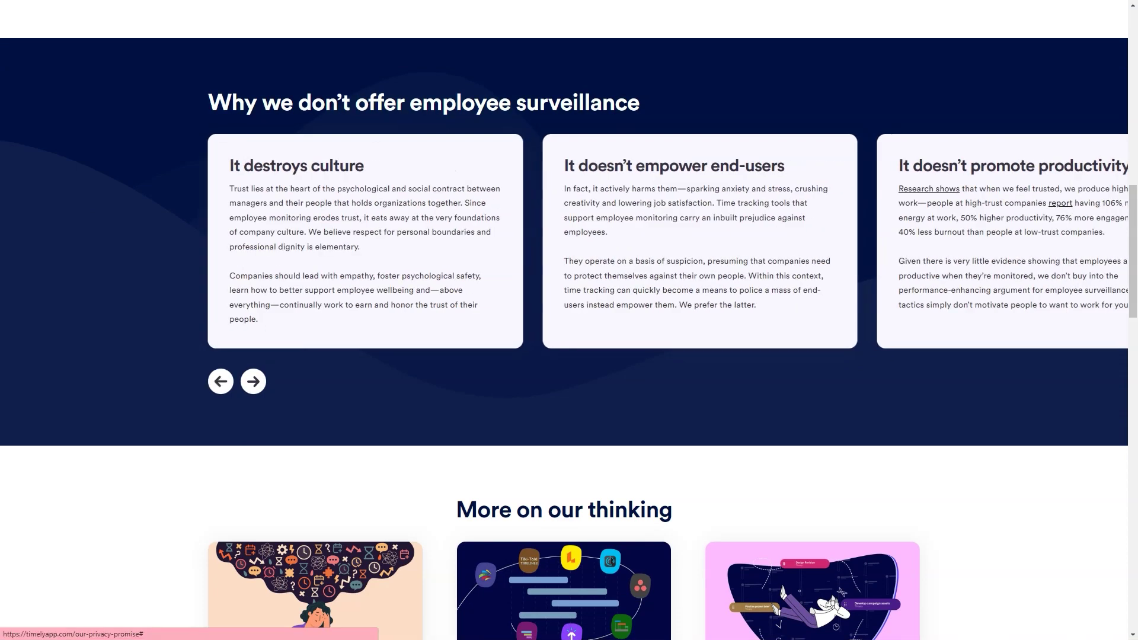
{"action": "left_click", "coordinate": [254, 381]}
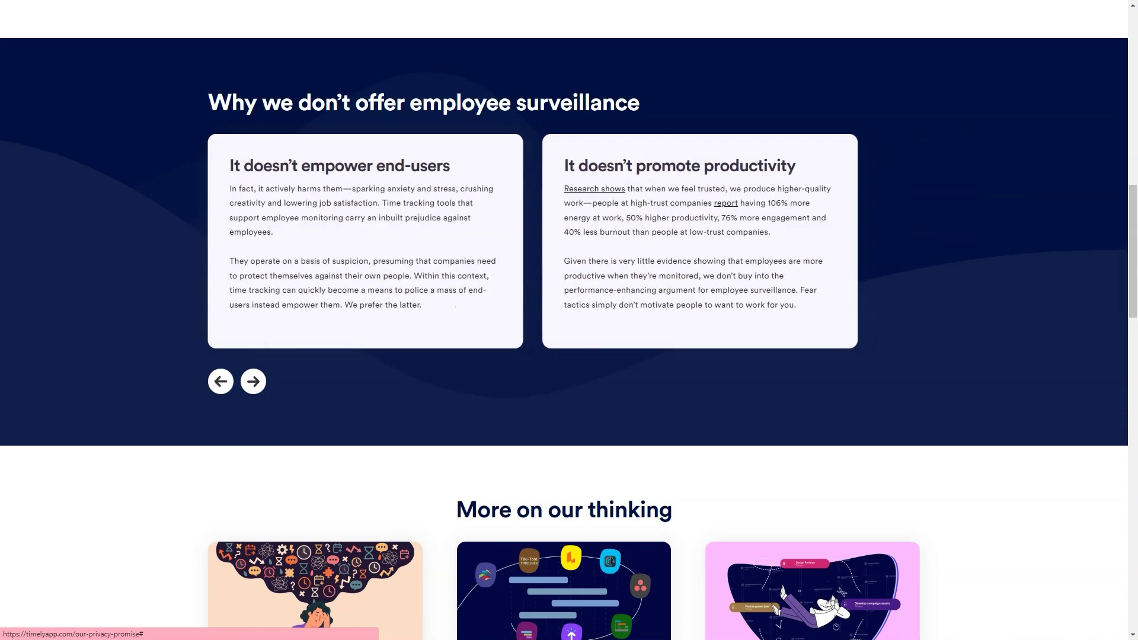
{"action": "left_click", "coordinate": [254, 381]}
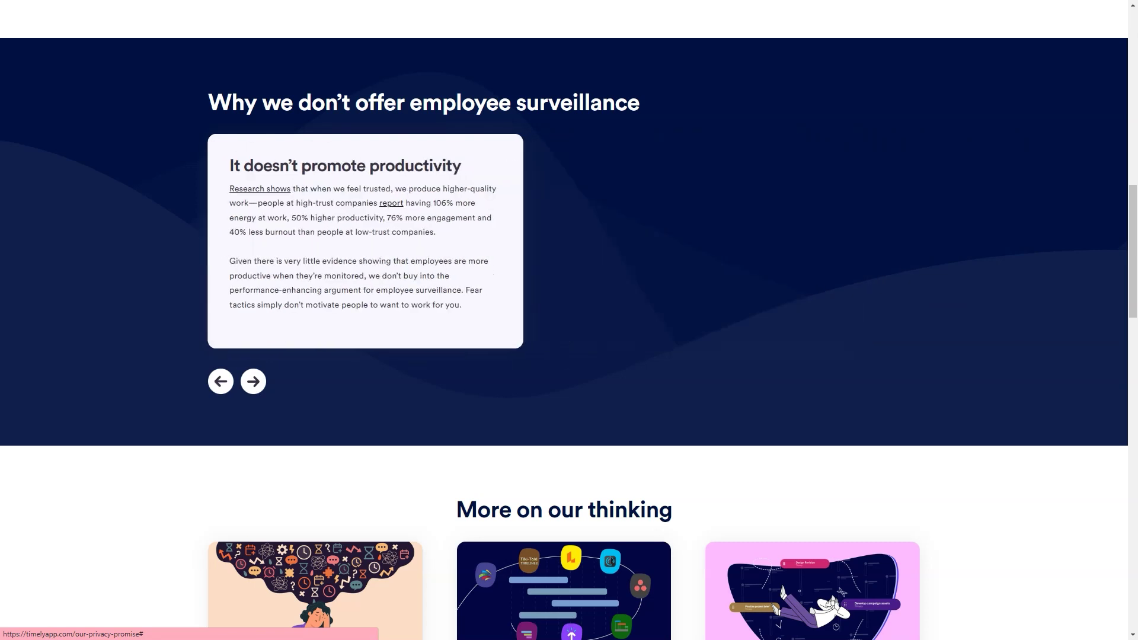
{"action": "left_click", "coordinate": [254, 381]}
Scroll to the footer and go to Solutions > Software companies
{"action": "scroll", "coordinate": [253, 381], "scroll_direction": "down", "scroll_amount": 7}
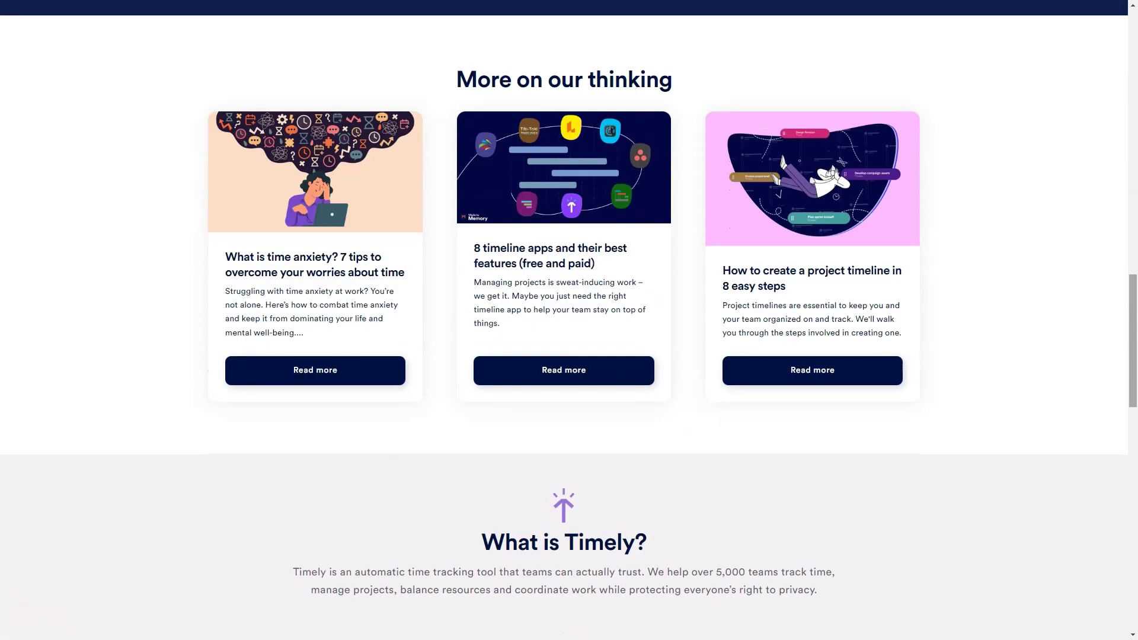
{"action": "scroll", "coordinate": [569, 320], "scroll_direction": "down", "scroll_amount": 15}
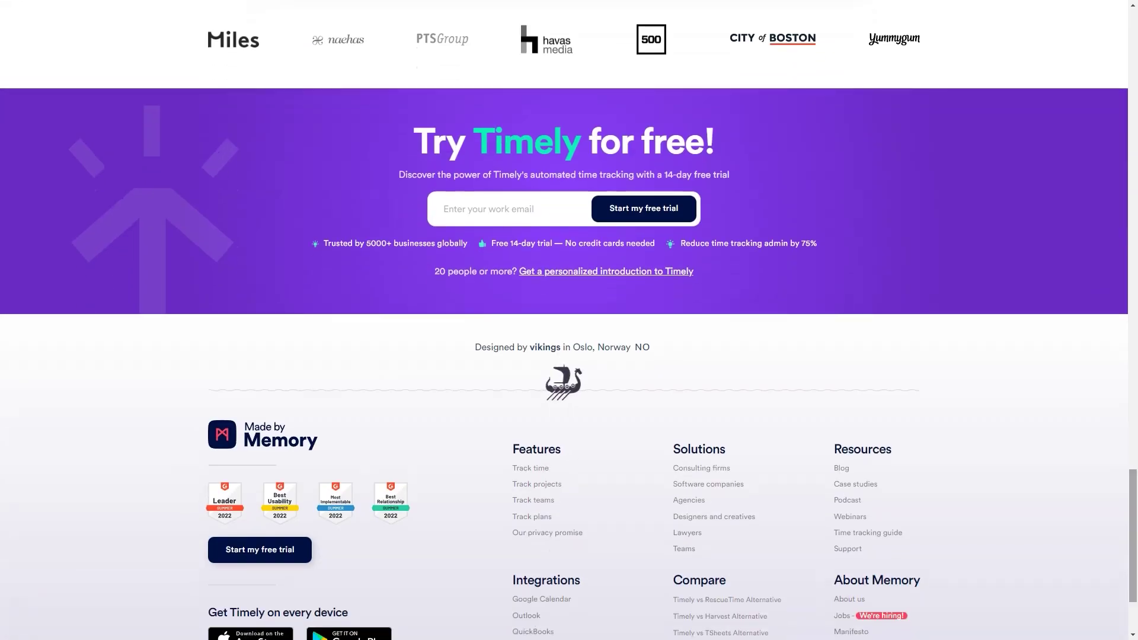
{"action": "scroll", "coordinate": [569, 320], "scroll_direction": "down", "scroll_amount": 2}
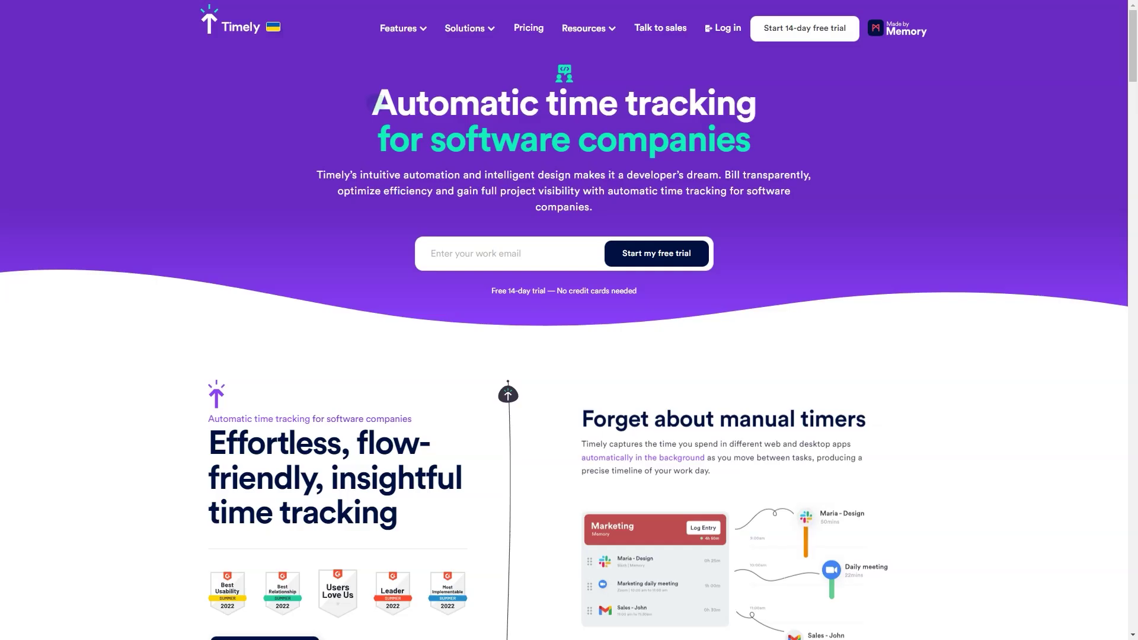
Scroll through each feature section of Timely's software-companies page, then switch to Visibook's homepage
{"action": "scroll", "coordinate": [569, 320], "scroll_direction": "down", "scroll_amount": 6}
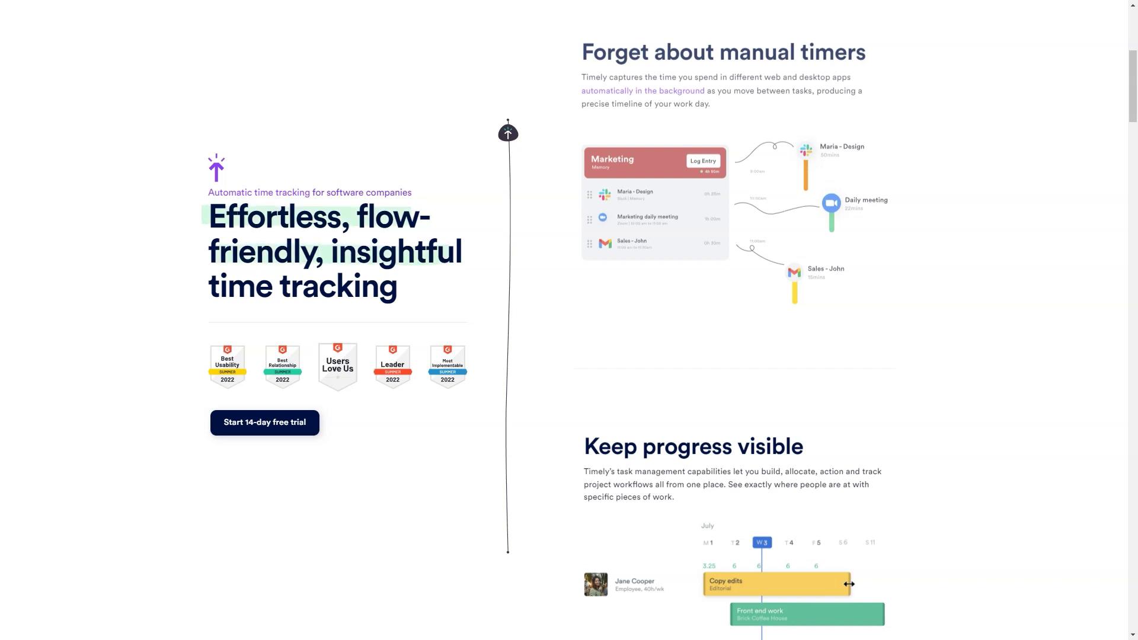
{"action": "scroll", "coordinate": [735, 321], "scroll_direction": "down", "scroll_amount": 5}
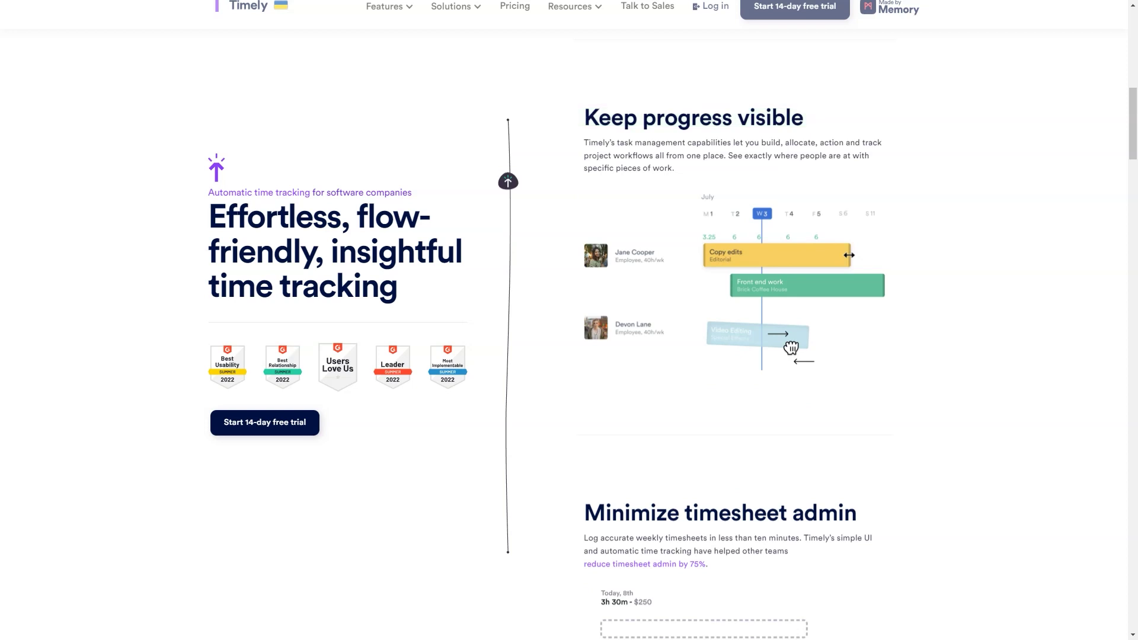
{"action": "scroll", "coordinate": [735, 320], "scroll_direction": "down", "scroll_amount": 7}
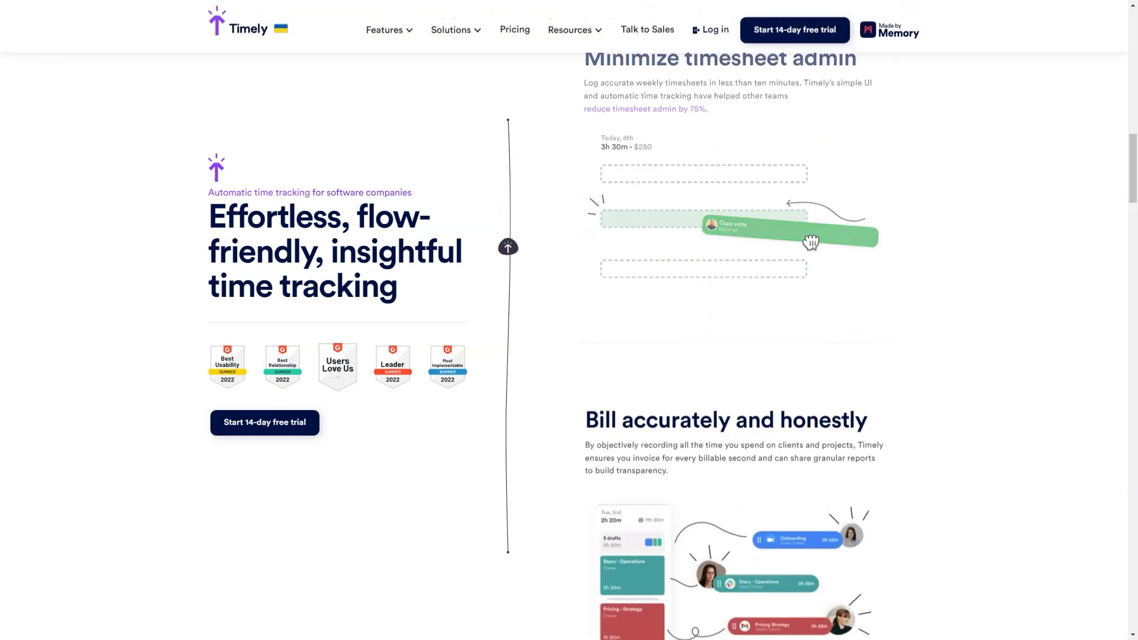
{"action": "scroll", "coordinate": [736, 321], "scroll_direction": "down", "scroll_amount": 4}
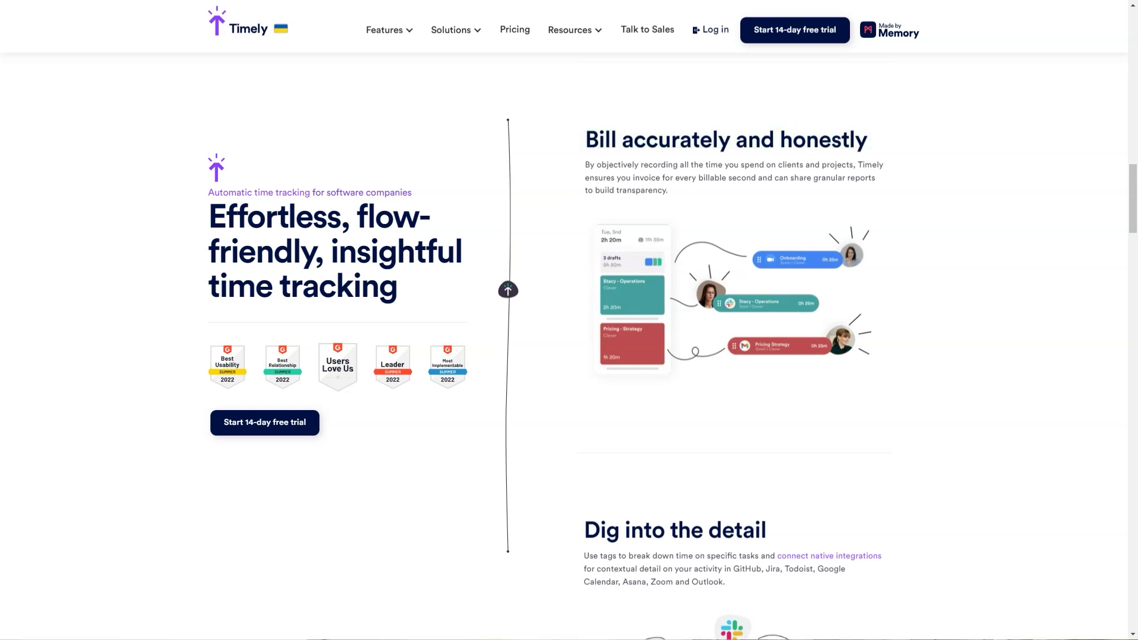
{"action": "scroll", "coordinate": [735, 320], "scroll_direction": "down", "scroll_amount": 7}
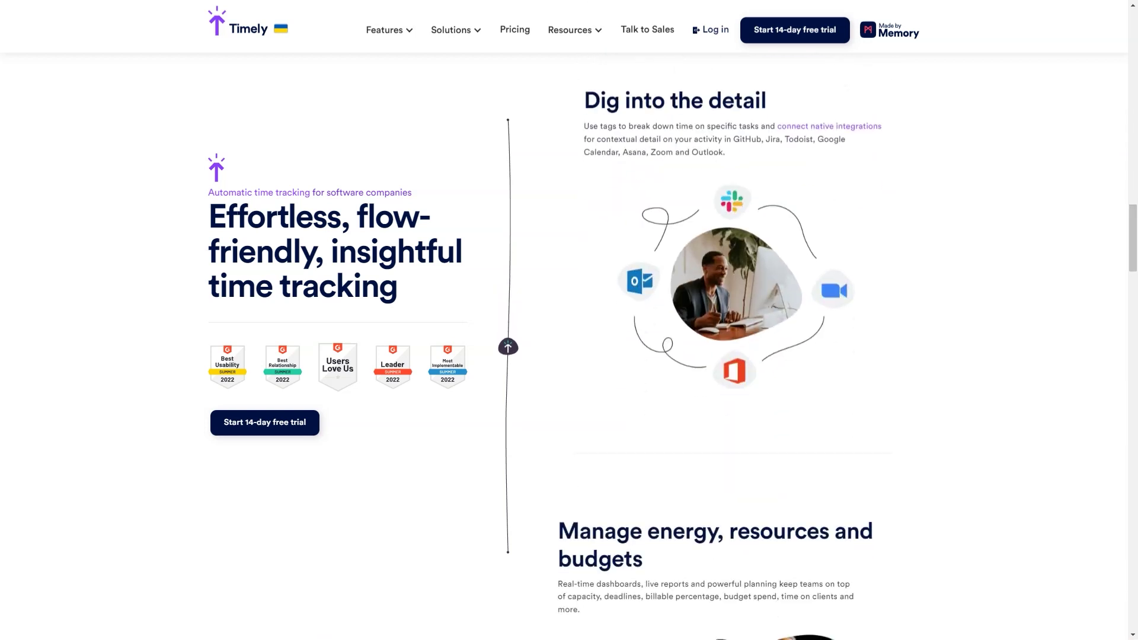
{"action": "scroll", "coordinate": [736, 320], "scroll_direction": "down", "scroll_amount": 6}
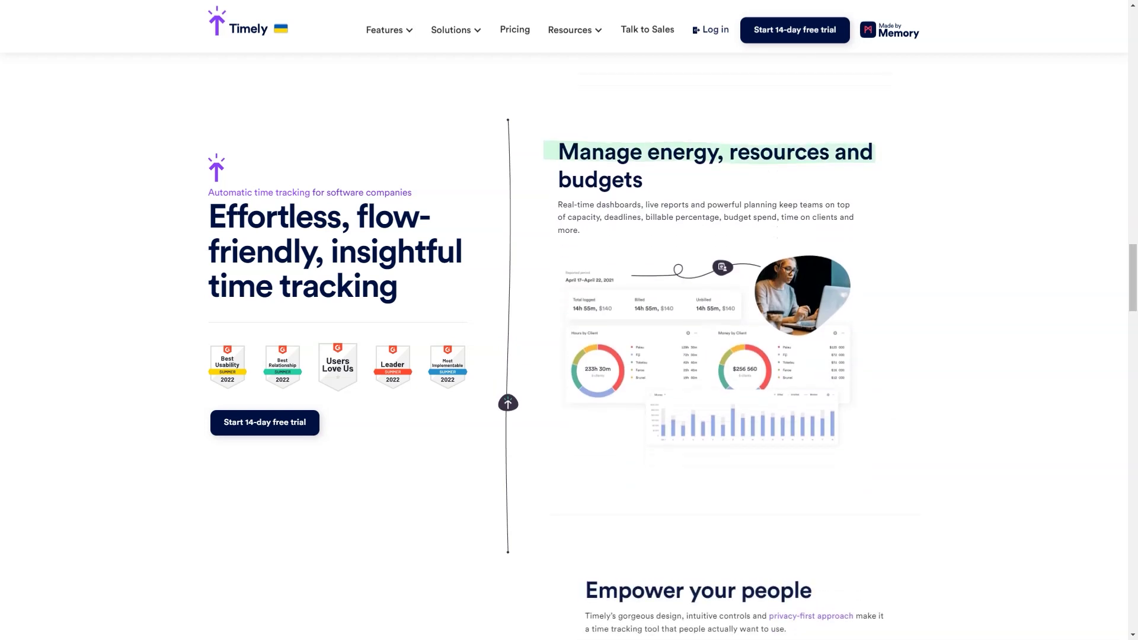
{"action": "scroll", "coordinate": [735, 320], "scroll_direction": "down", "scroll_amount": 7}
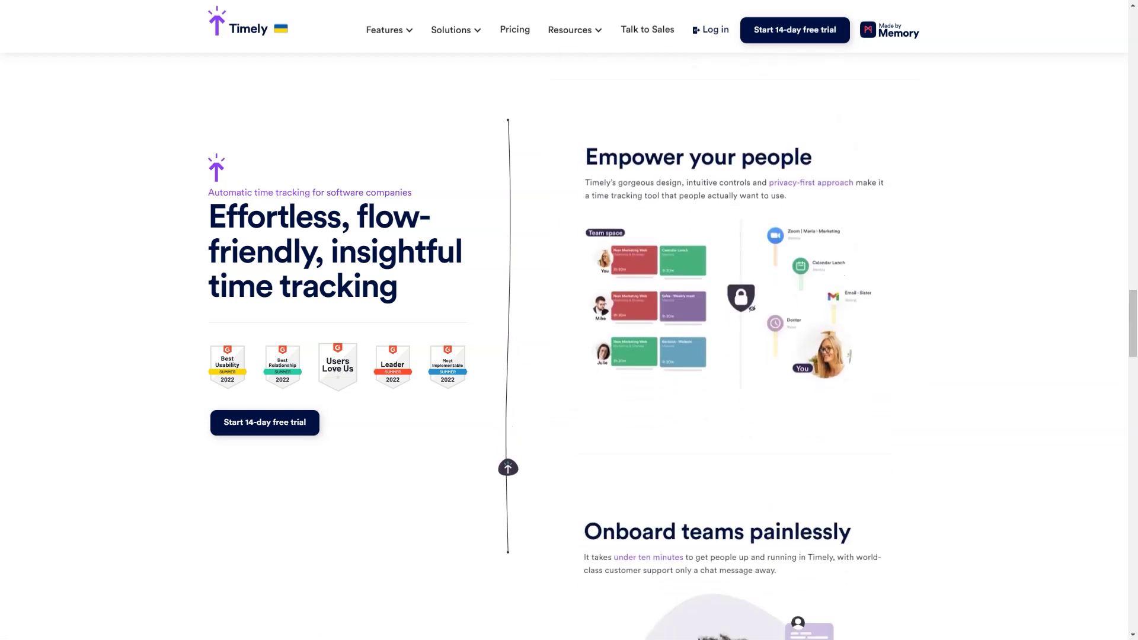
{"action": "scroll", "coordinate": [735, 321], "scroll_direction": "down", "scroll_amount": 7}
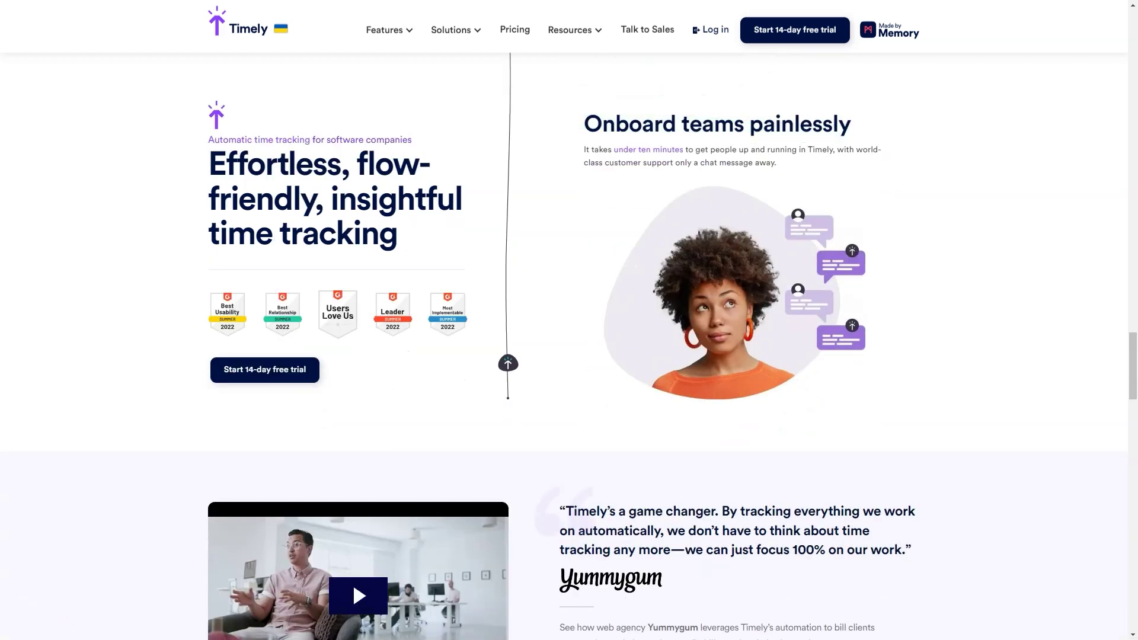
{"action": "scroll", "coordinate": [736, 320], "scroll_direction": "down", "scroll_amount": 6}
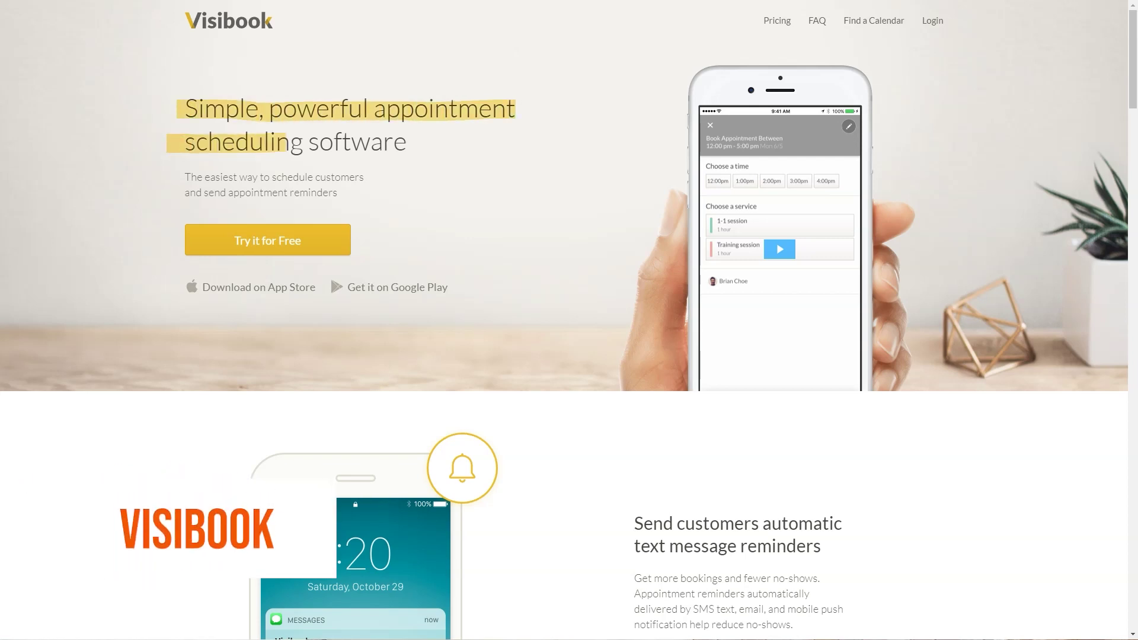
Scroll the Visibook homepage past Who uses Visibook and Pricing to Book Appointments from Anywhere
{"action": "scroll", "coordinate": [569, 320], "scroll_direction": "down", "scroll_amount": 6}
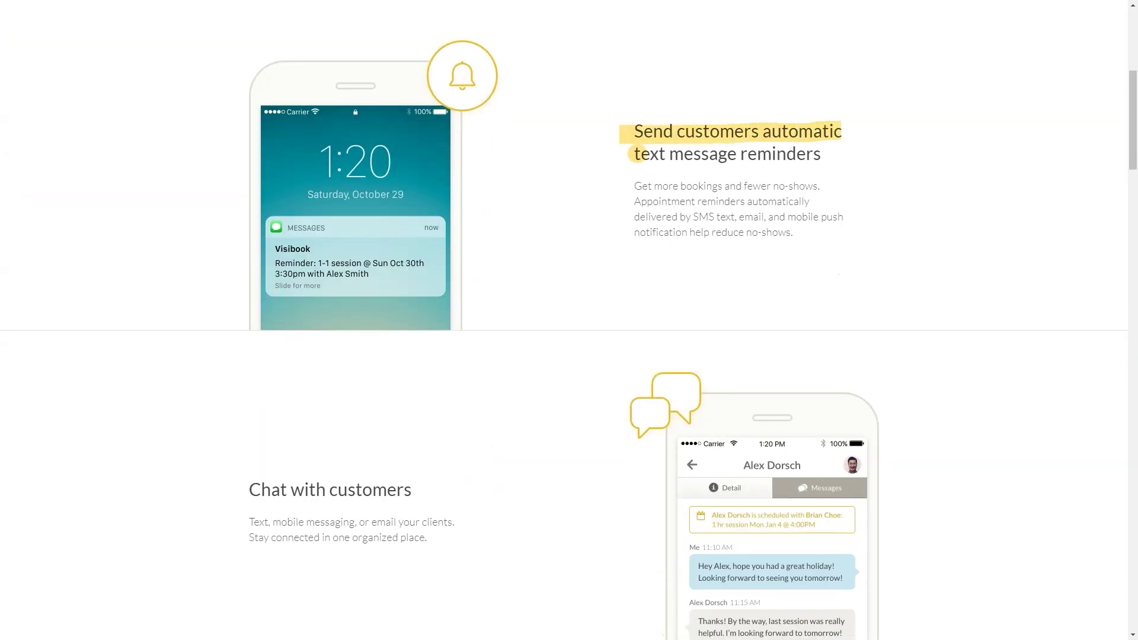
{"action": "scroll", "coordinate": [569, 321], "scroll_direction": "down", "scroll_amount": 5}
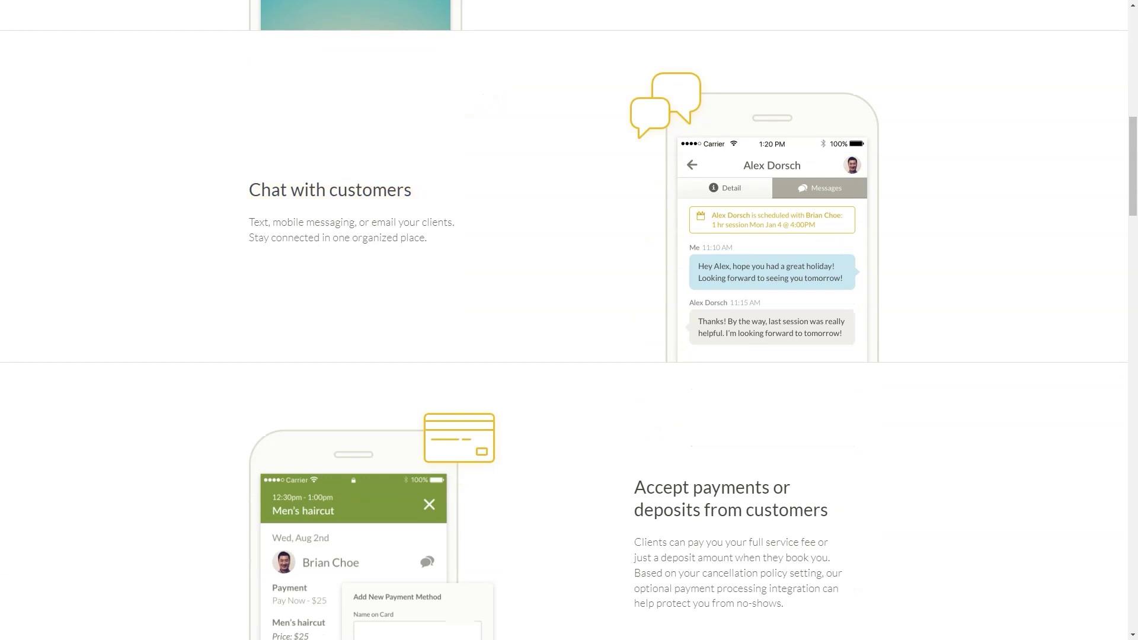
{"action": "scroll", "coordinate": [570, 320], "scroll_direction": "down", "scroll_amount": 6}
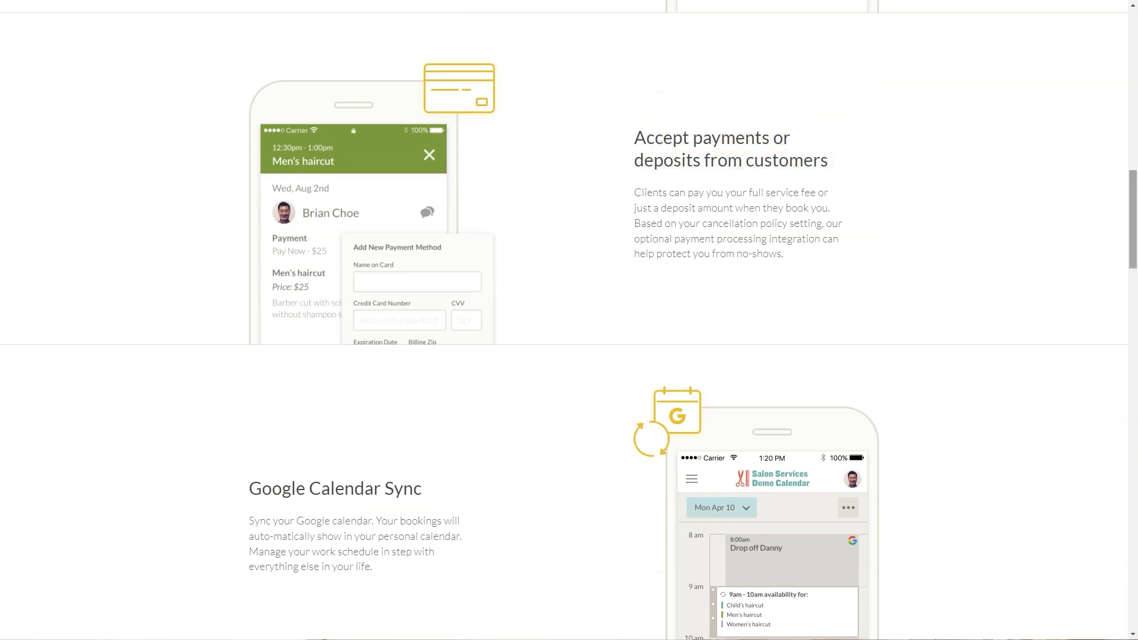
{"action": "scroll", "coordinate": [569, 320], "scroll_direction": "down", "scroll_amount": 5}
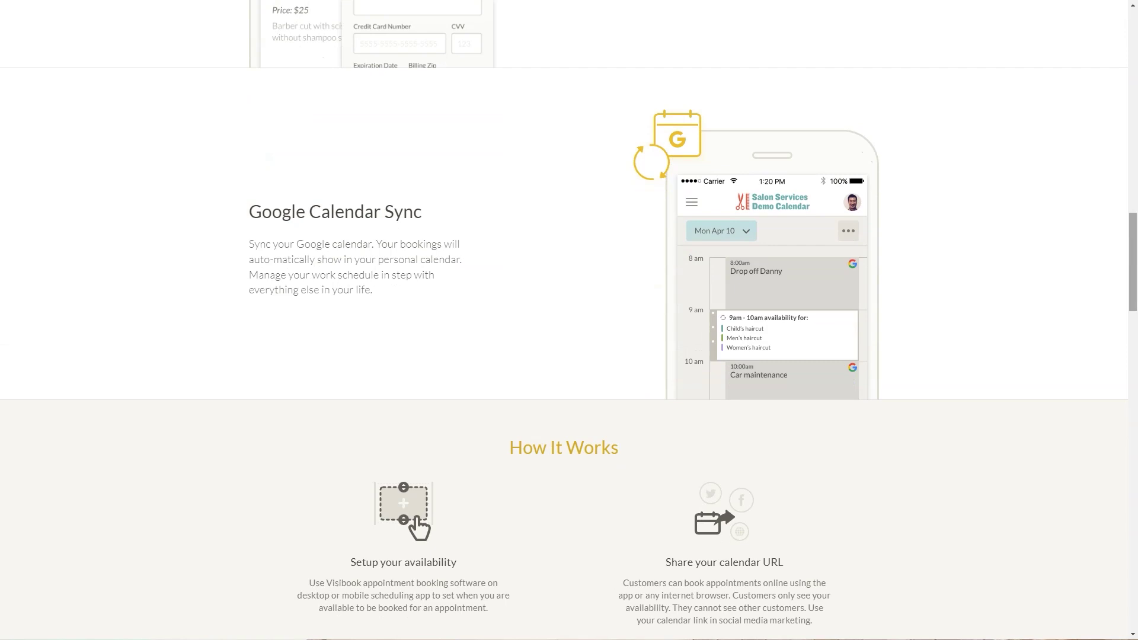
{"action": "scroll", "coordinate": [570, 321], "scroll_direction": "down", "scroll_amount": 7}
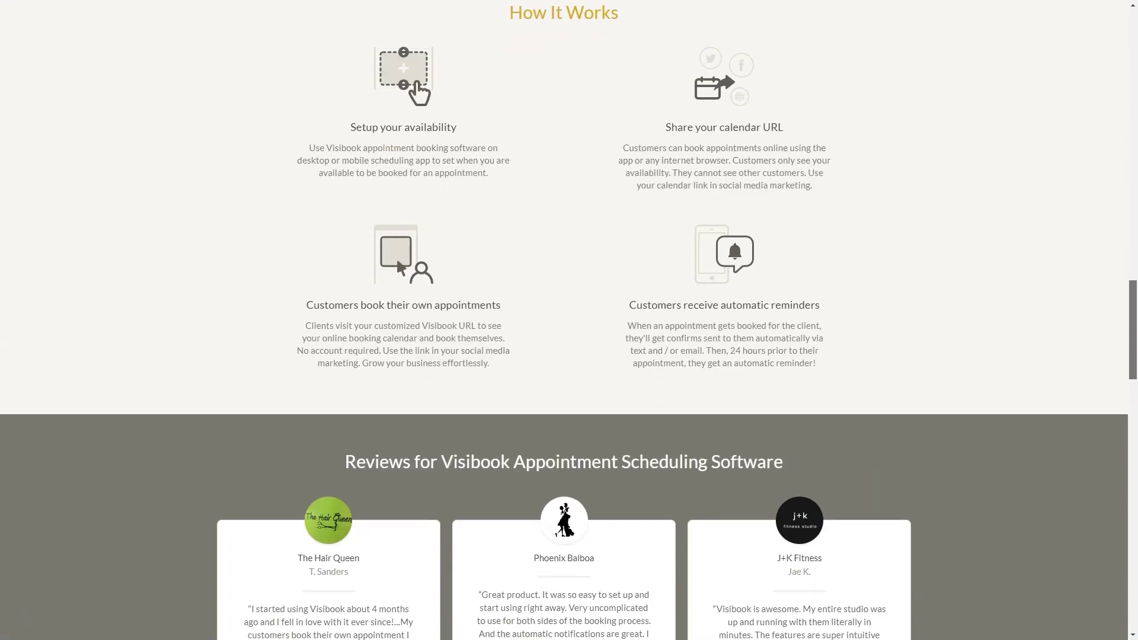
{"action": "scroll", "coordinate": [569, 321], "scroll_direction": "down", "scroll_amount": 11}
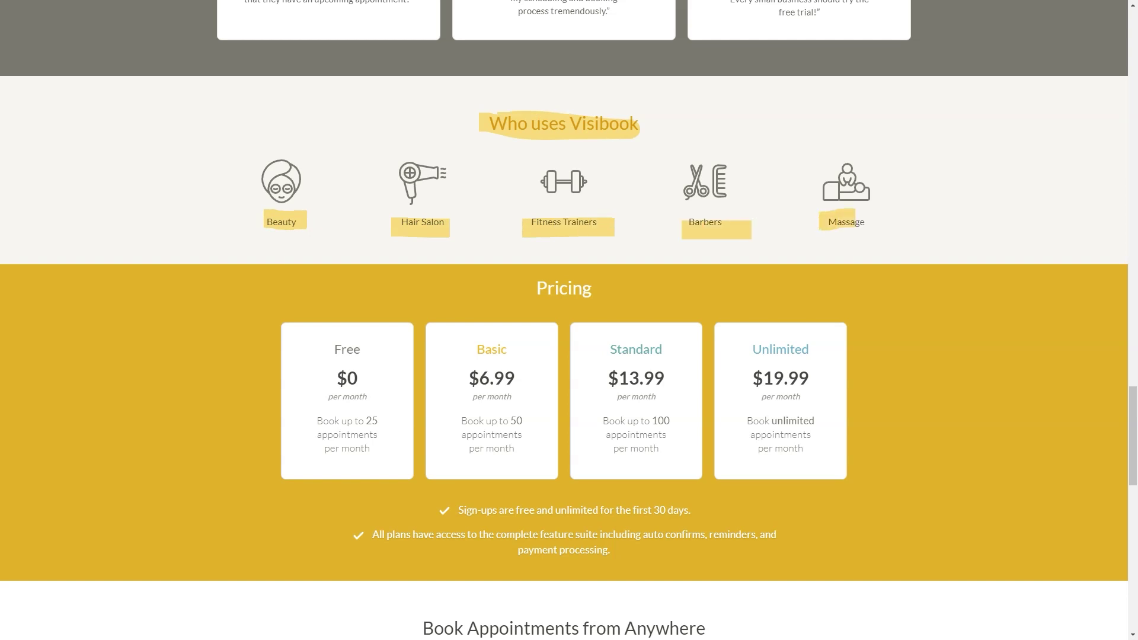
{"action": "scroll", "coordinate": [564, 321], "scroll_direction": "down", "scroll_amount": 8}
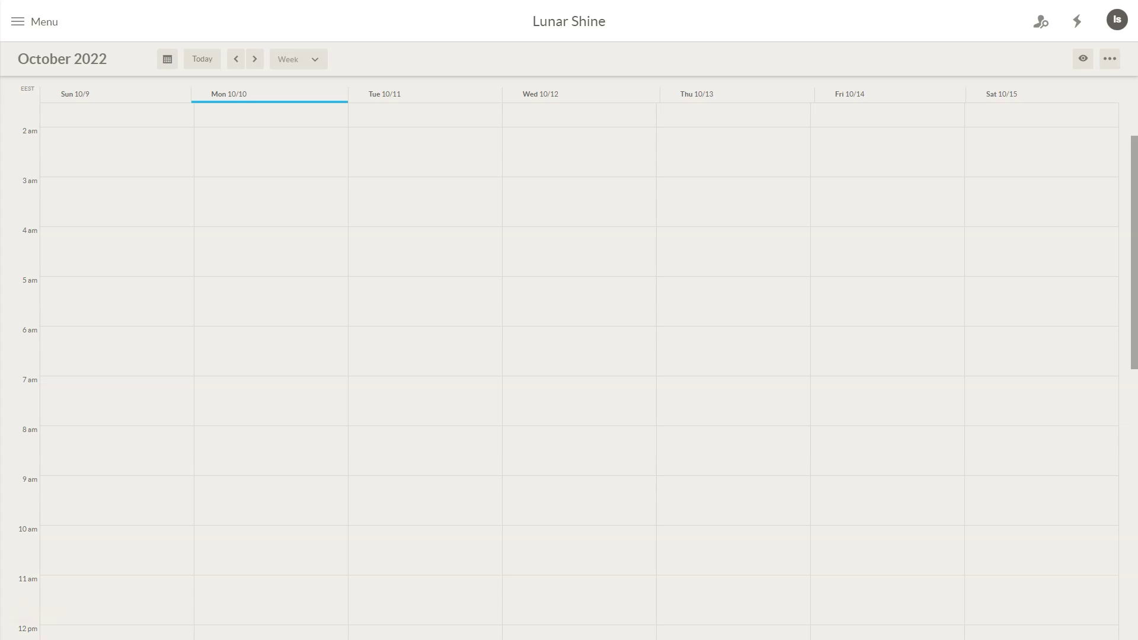
Book an appointment in the Thursday 10/13 2 am slot and add the typed name as a new customer
{"action": "left_click", "coordinate": [733, 152]}
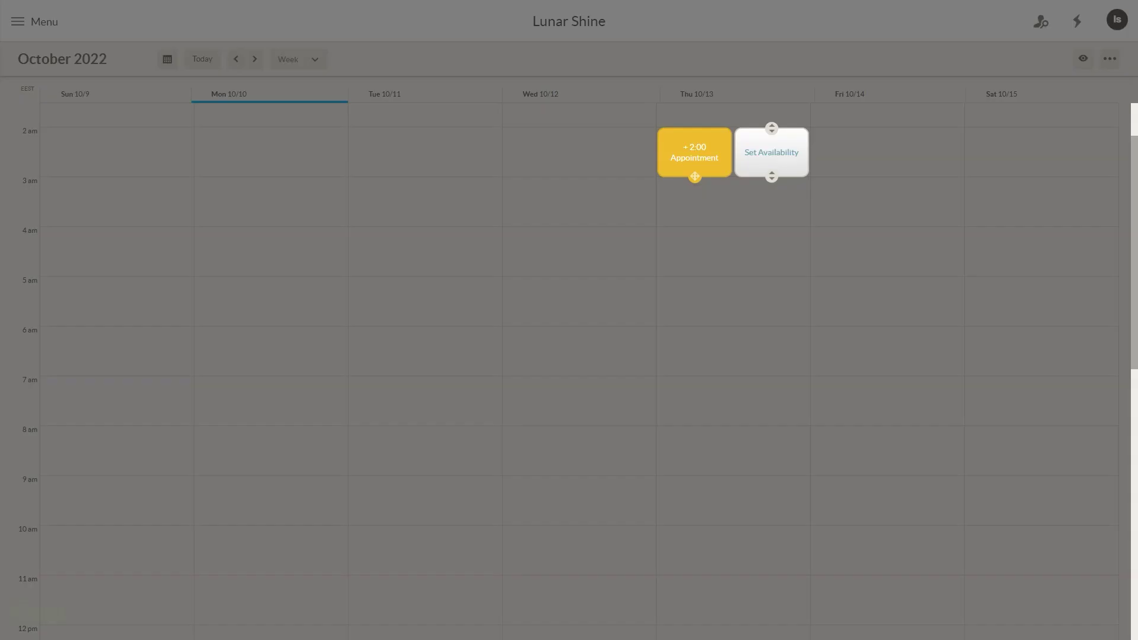
{"action": "left_click", "coordinate": [695, 153]}
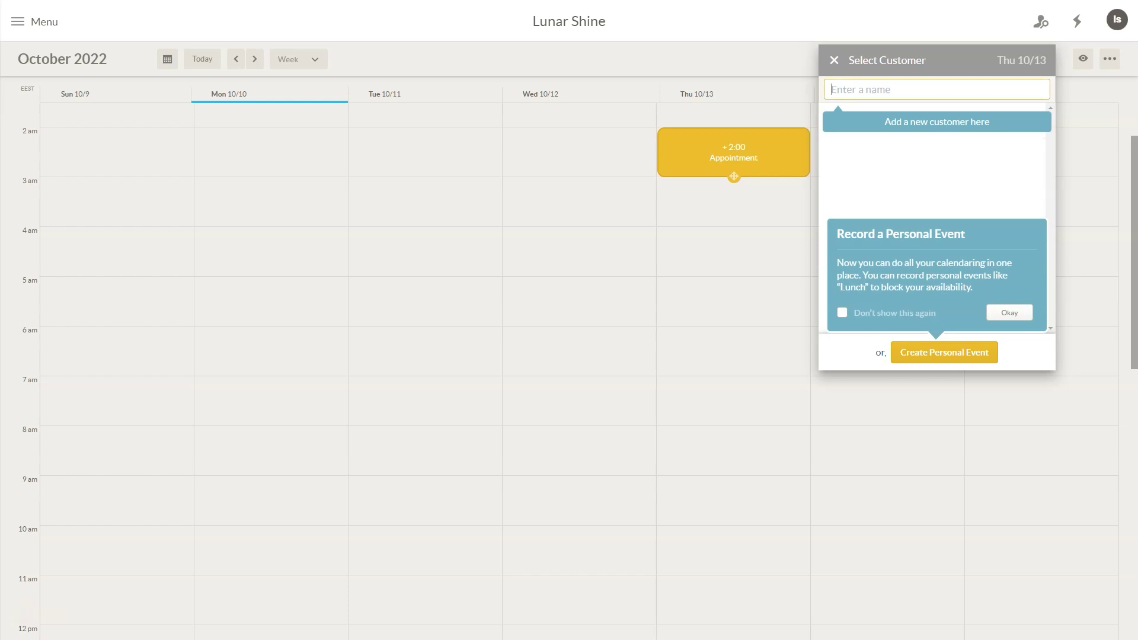
{"action": "type", "text": "Andrew"}
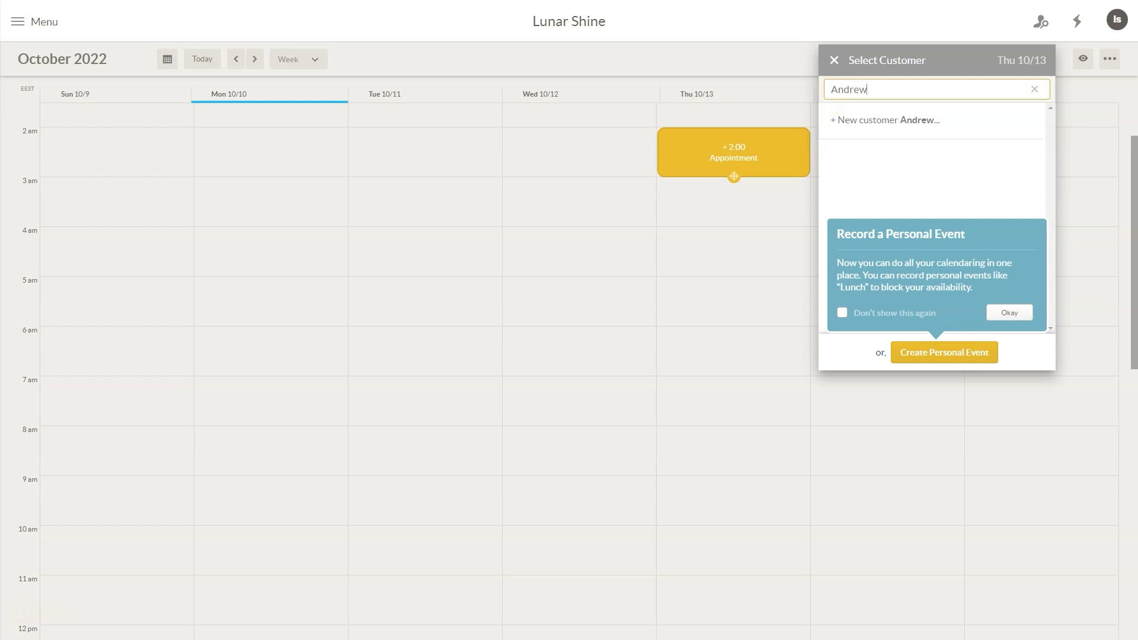
{"action": "key", "text": "Return"}
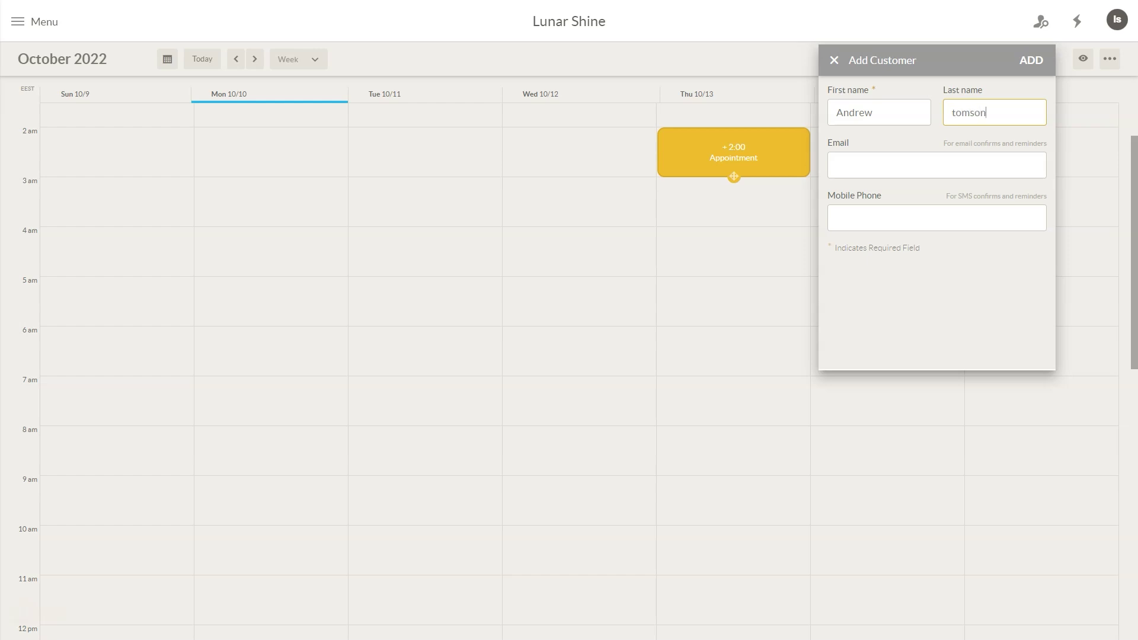
Start entering the new customer's mobile phone number in the Add Customer form
{"action": "left_click", "coordinate": [897, 218]}
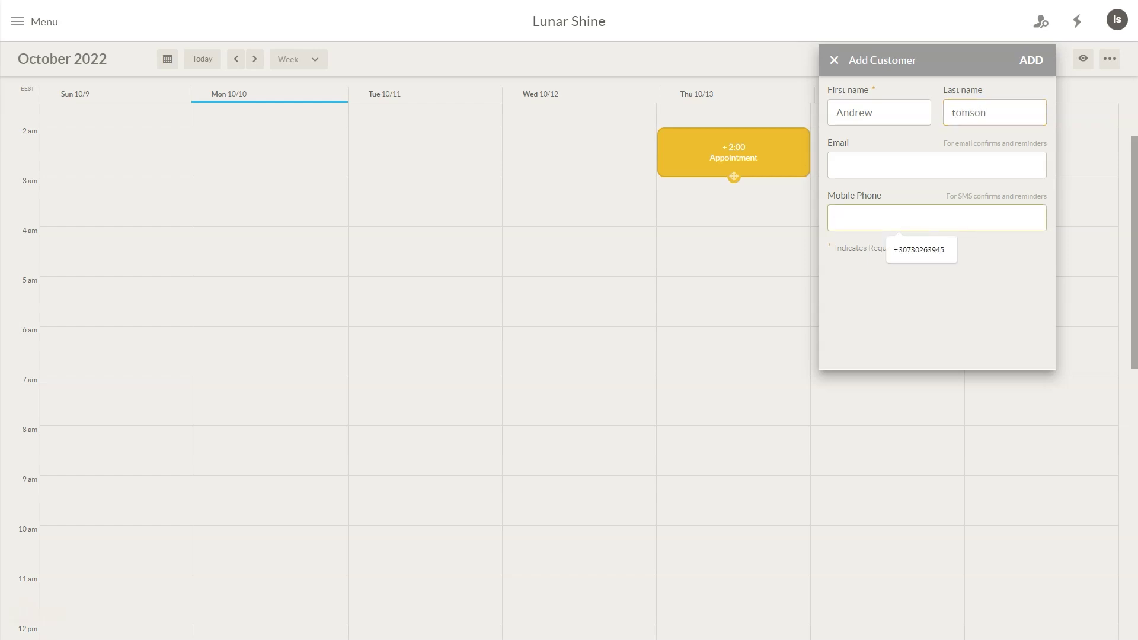
{"action": "type", "text": "4"}
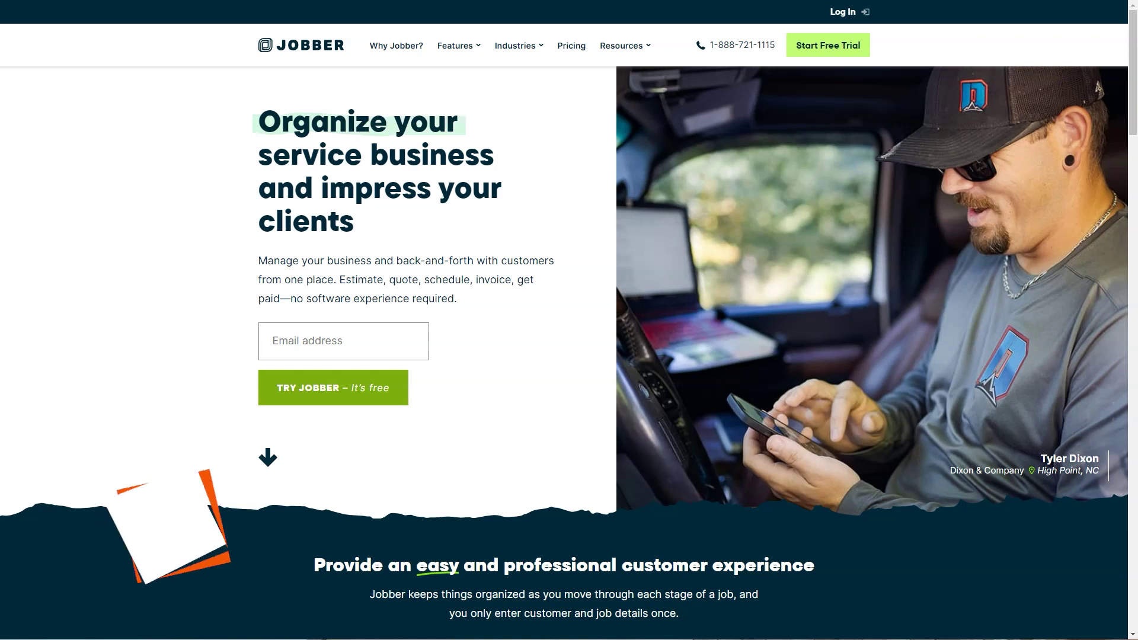
Scroll the Jobber homepage through its features, testimonials and How Jobber Works sections
{"action": "scroll", "coordinate": [565, 320], "scroll_direction": "down", "scroll_amount": 8}
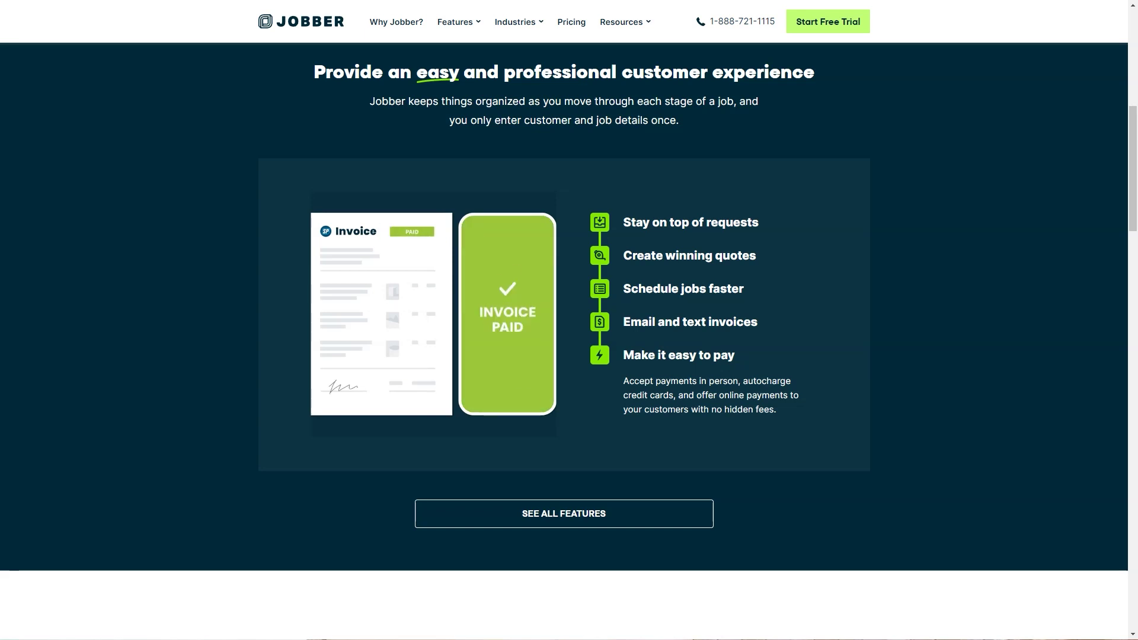
{"action": "scroll", "coordinate": [569, 321], "scroll_direction": "down", "scroll_amount": 8}
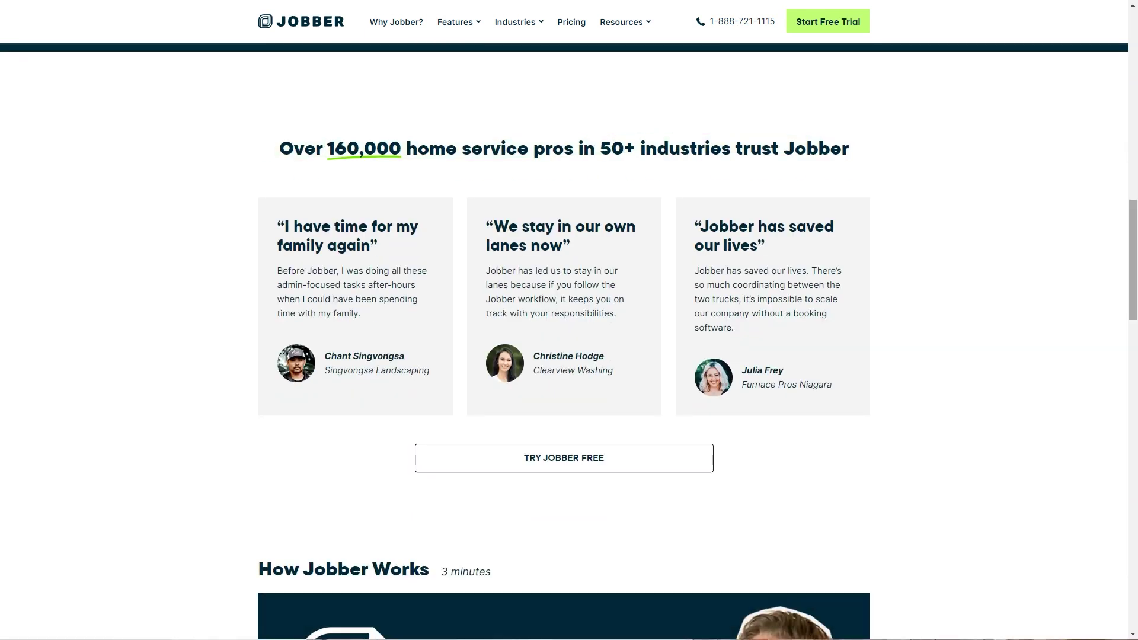
{"action": "scroll", "coordinate": [569, 320], "scroll_direction": "down", "scroll_amount": 10}
{"action": "scroll", "coordinate": [569, 320], "scroll_direction": "down", "scroll_amount": 11}
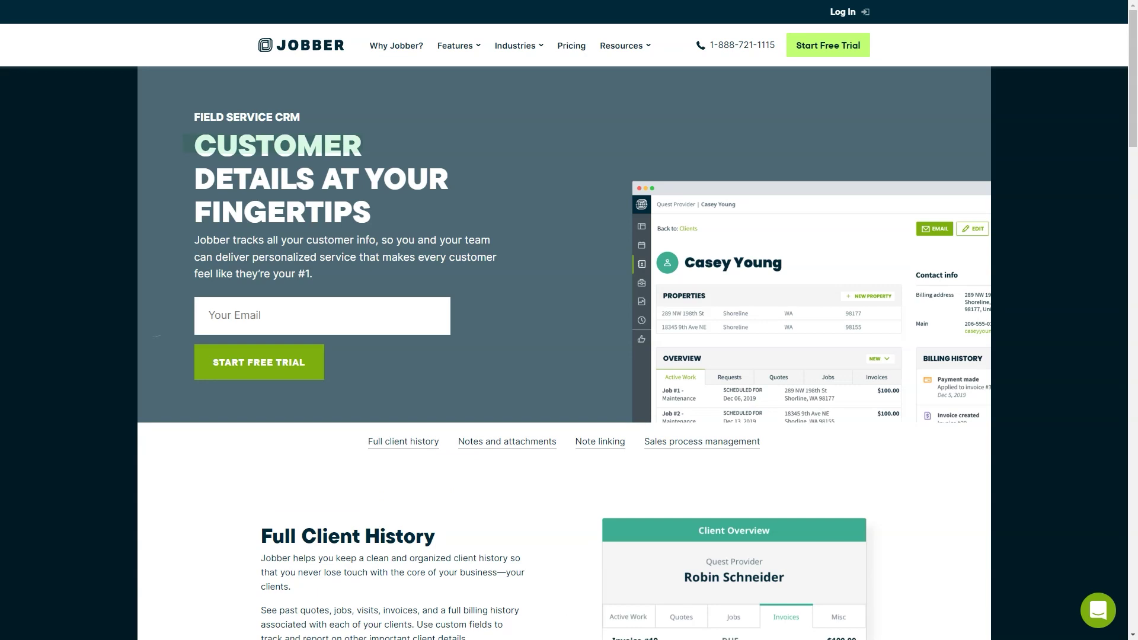
Scroll the Field Service CRM page through Full Client History and Note Linking
{"action": "scroll", "coordinate": [569, 320], "scroll_direction": "down", "scroll_amount": 7}
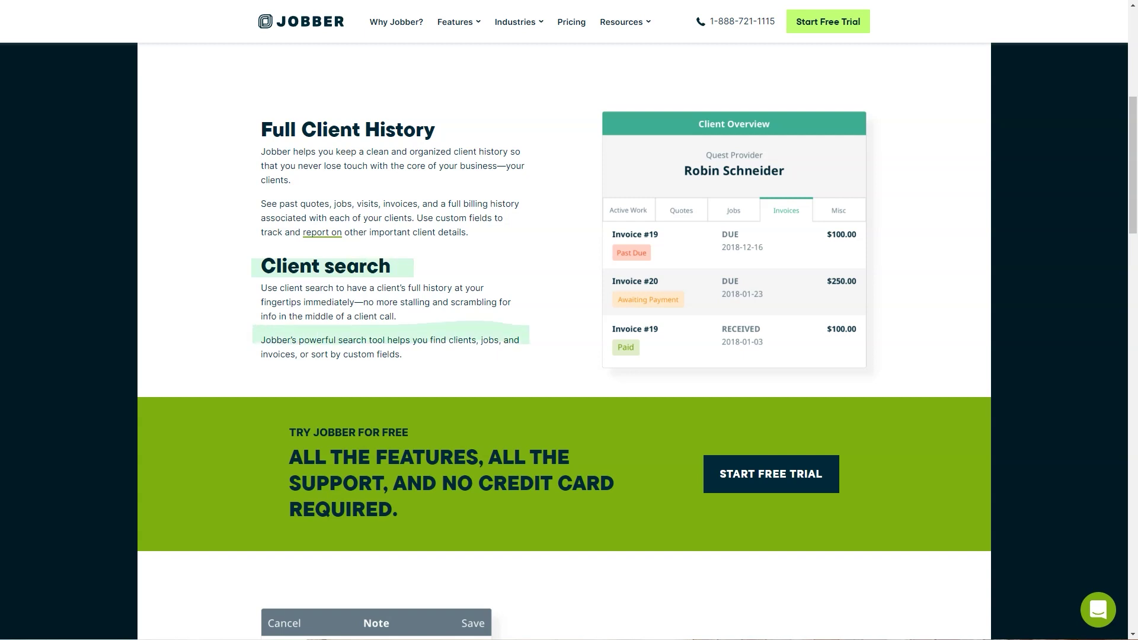
{"action": "scroll", "coordinate": [569, 320], "scroll_direction": "down", "scroll_amount": 9}
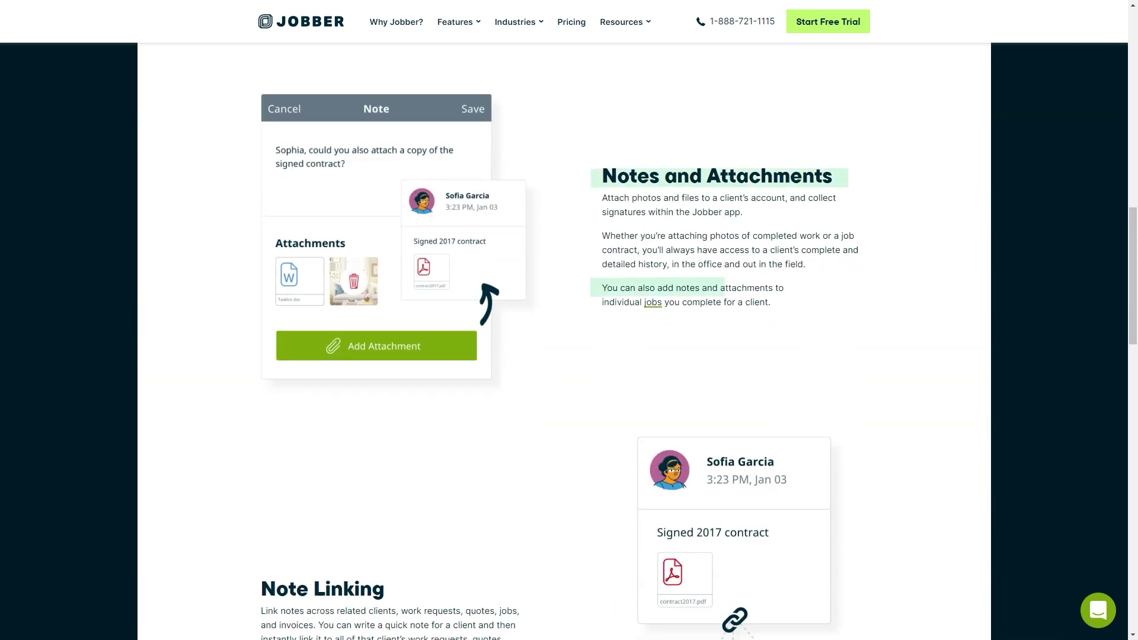
{"action": "scroll", "coordinate": [569, 320], "scroll_direction": "down", "scroll_amount": 6}
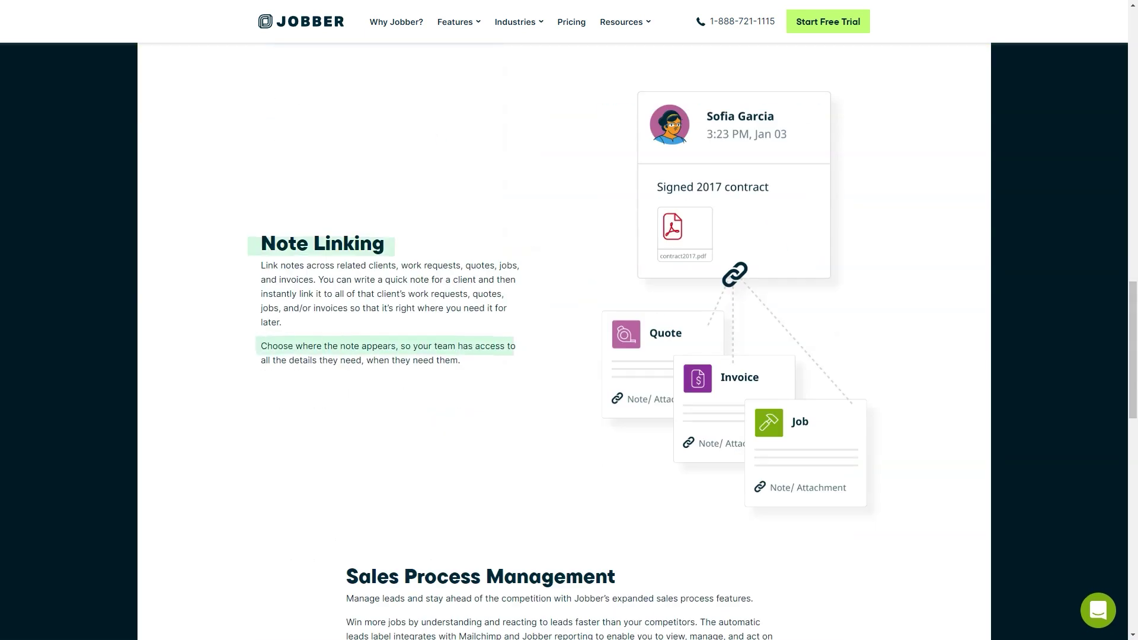
{"action": "scroll", "coordinate": [569, 320], "scroll_direction": "down", "scroll_amount": 7}
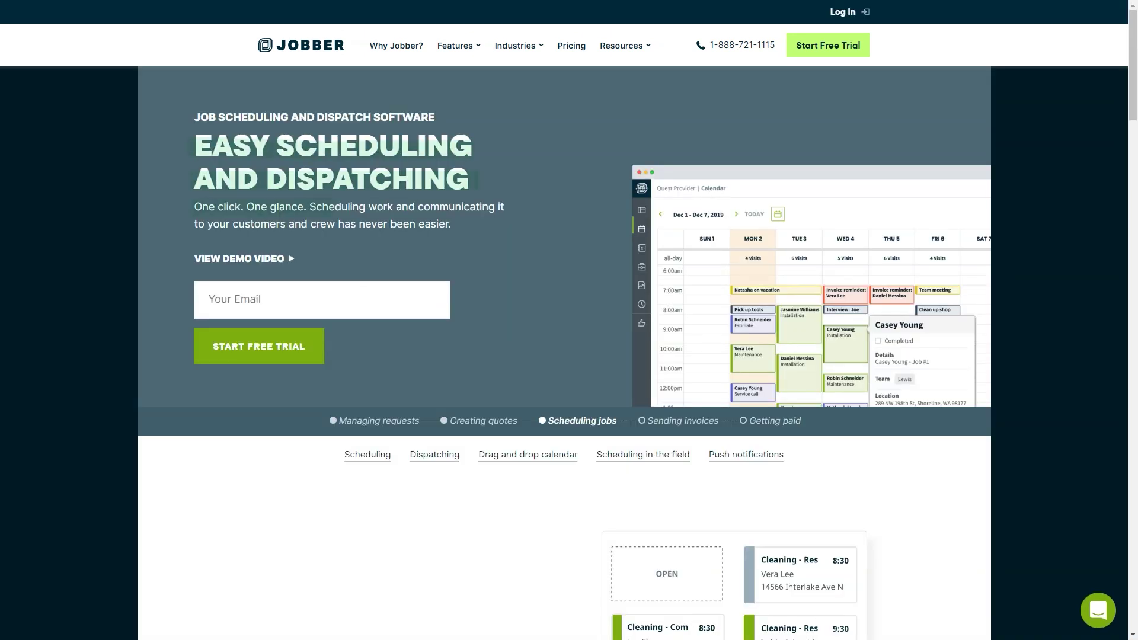
Read the Scheduling and Dispatching page down through Scheduling in the field to the FAQ
{"action": "scroll", "coordinate": [569, 320], "scroll_direction": "down", "scroll_amount": 8}
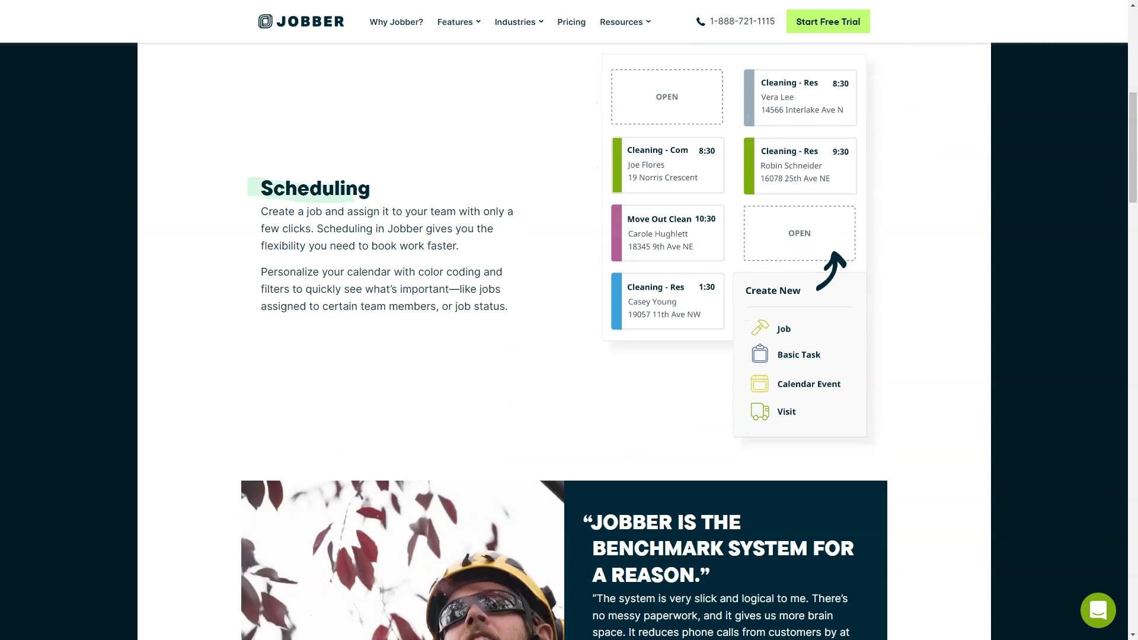
{"action": "scroll", "coordinate": [569, 320], "scroll_direction": "down", "scroll_amount": 10}
{"action": "scroll", "coordinate": [570, 320], "scroll_direction": "down", "scroll_amount": 10}
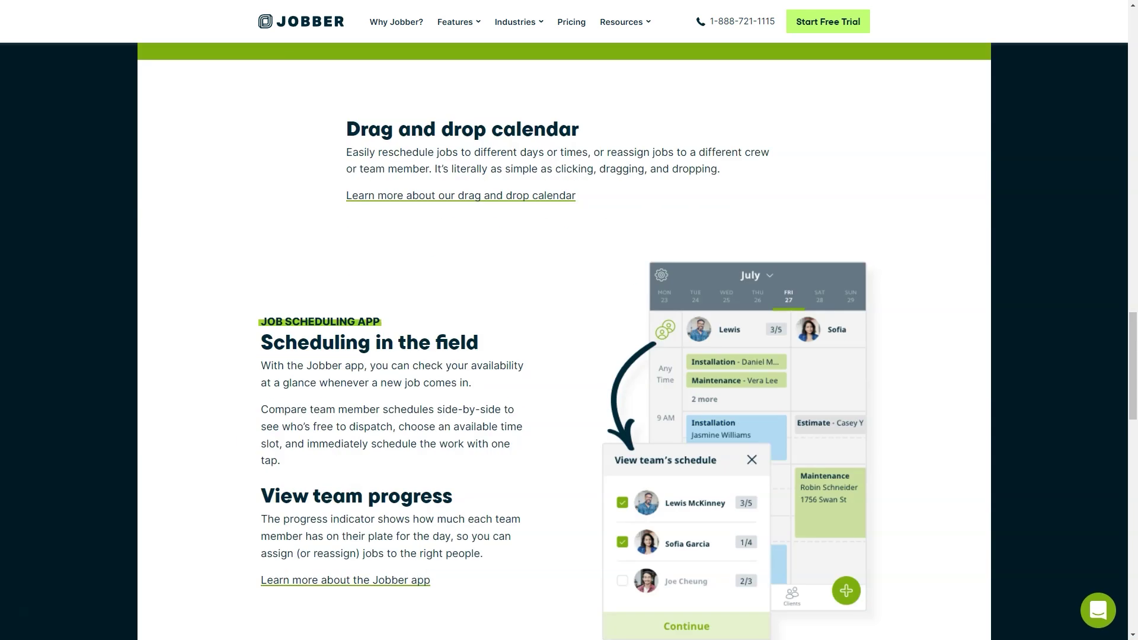
{"action": "scroll", "coordinate": [569, 321], "scroll_direction": "down", "scroll_amount": 3}
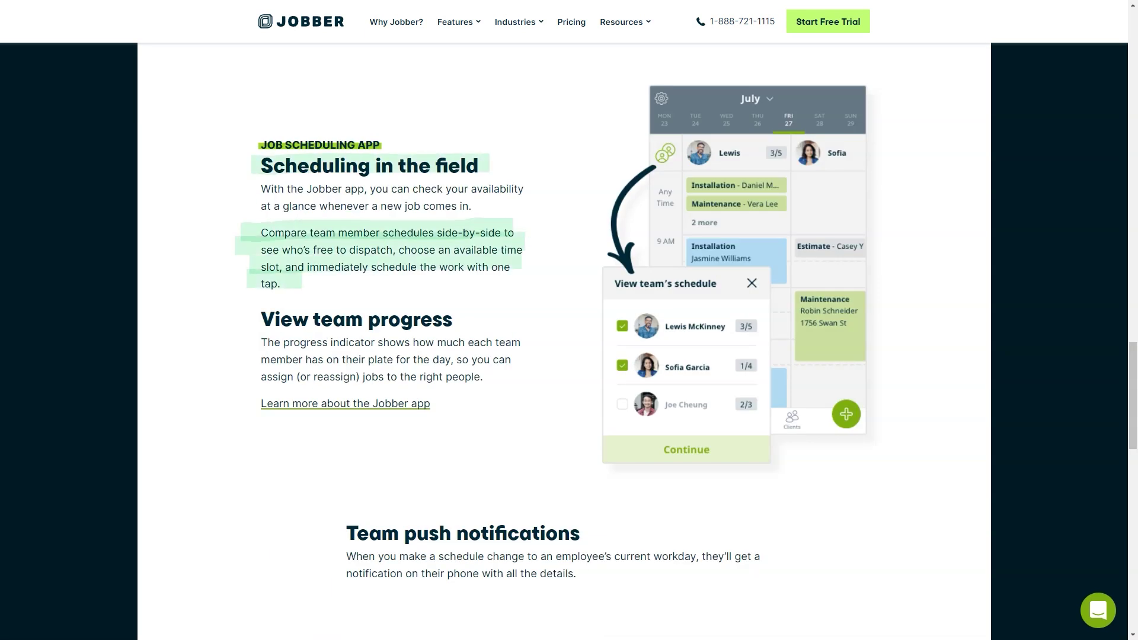
{"action": "scroll", "coordinate": [569, 320], "scroll_direction": "down", "scroll_amount": 5}
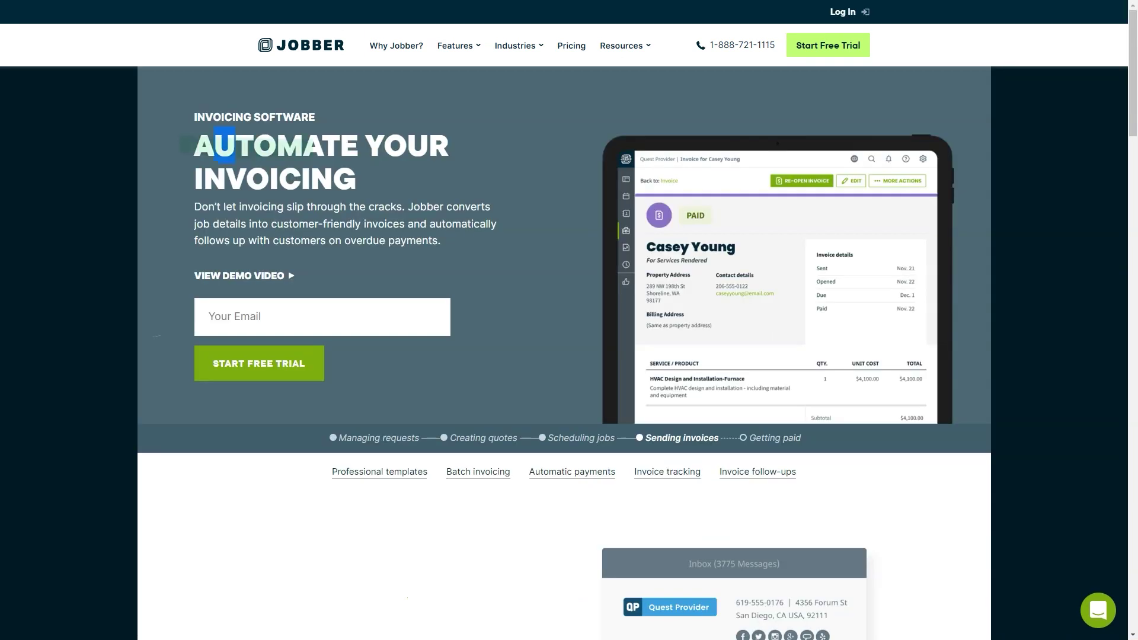
Scroll through the sections of Jobber's Invoicing page
{"action": "scroll", "coordinate": [569, 320], "scroll_direction": "down", "scroll_amount": 8}
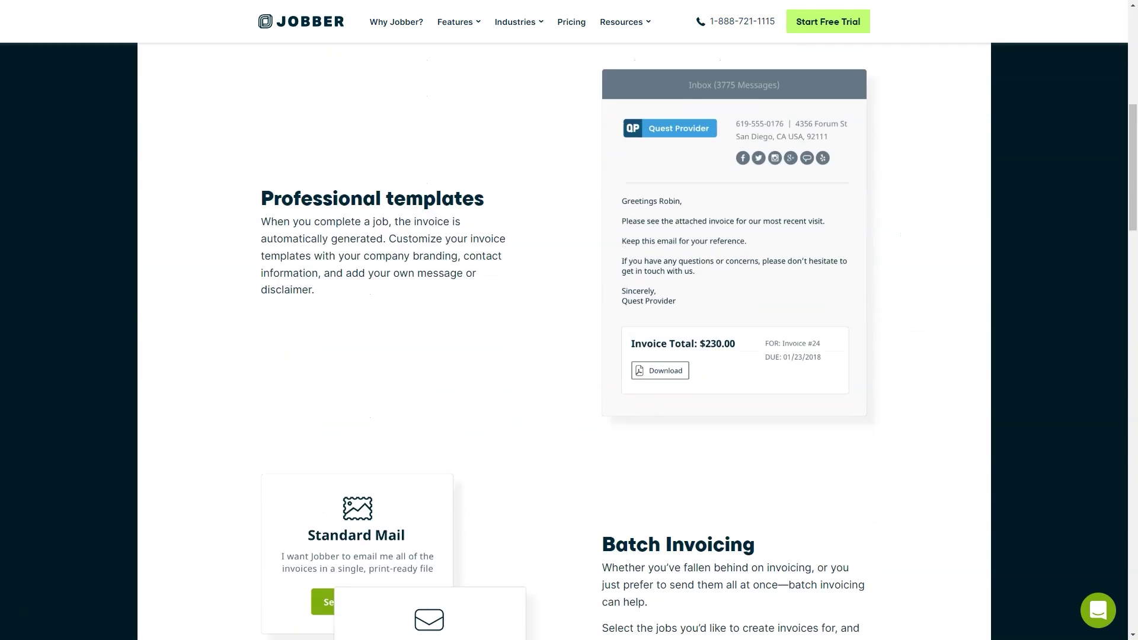
{"action": "scroll", "coordinate": [568, 320], "scroll_direction": "down", "scroll_amount": 12}
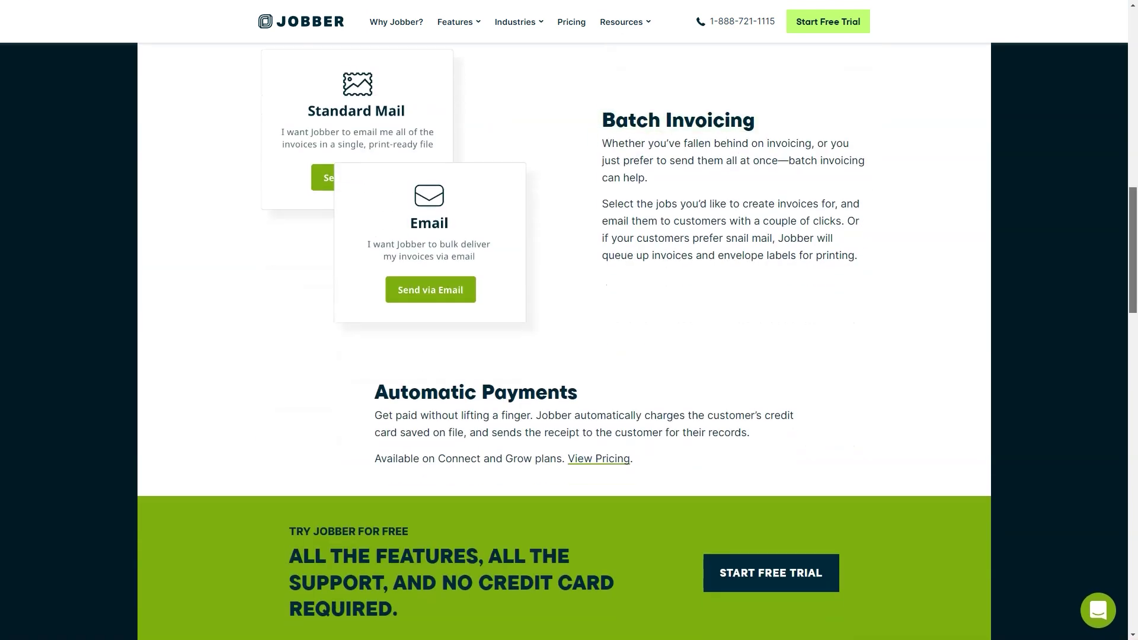
{"action": "scroll", "coordinate": [569, 321], "scroll_direction": "down", "scroll_amount": 6}
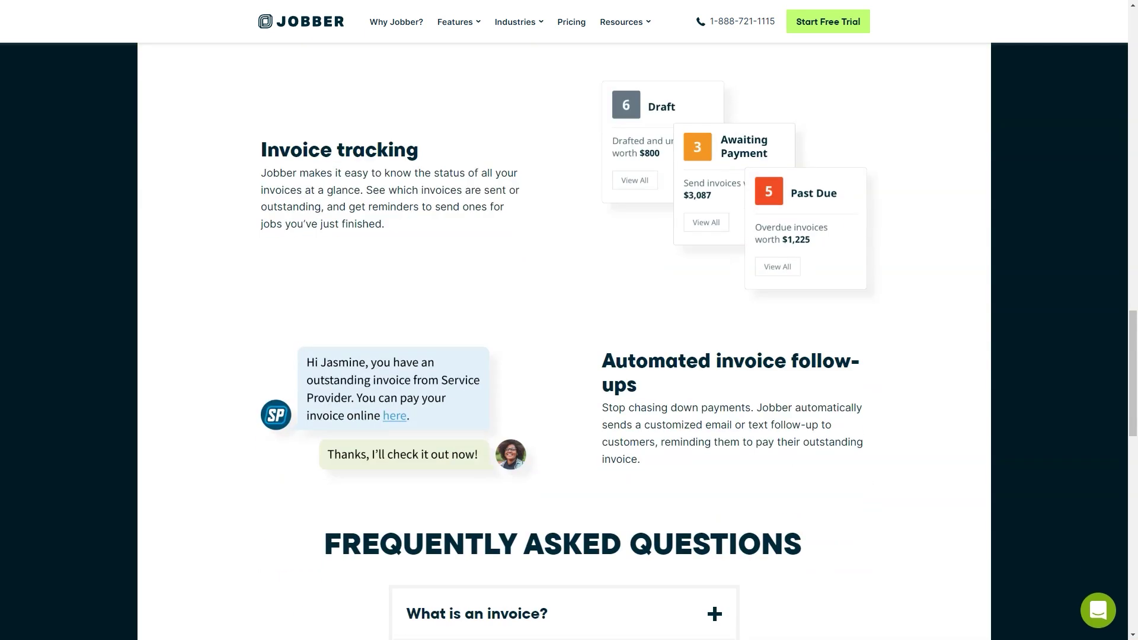
{"action": "scroll", "coordinate": [569, 321], "scroll_direction": "down", "scroll_amount": 3}
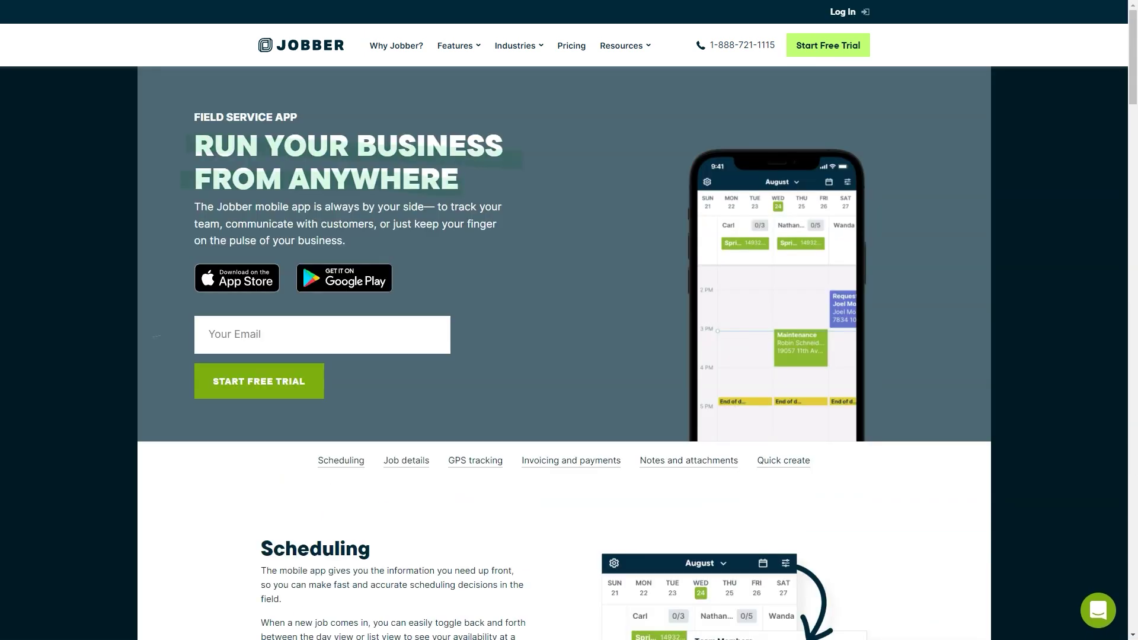
{"action": "scroll", "coordinate": [570, 321], "scroll_direction": "down", "scroll_amount": 8}
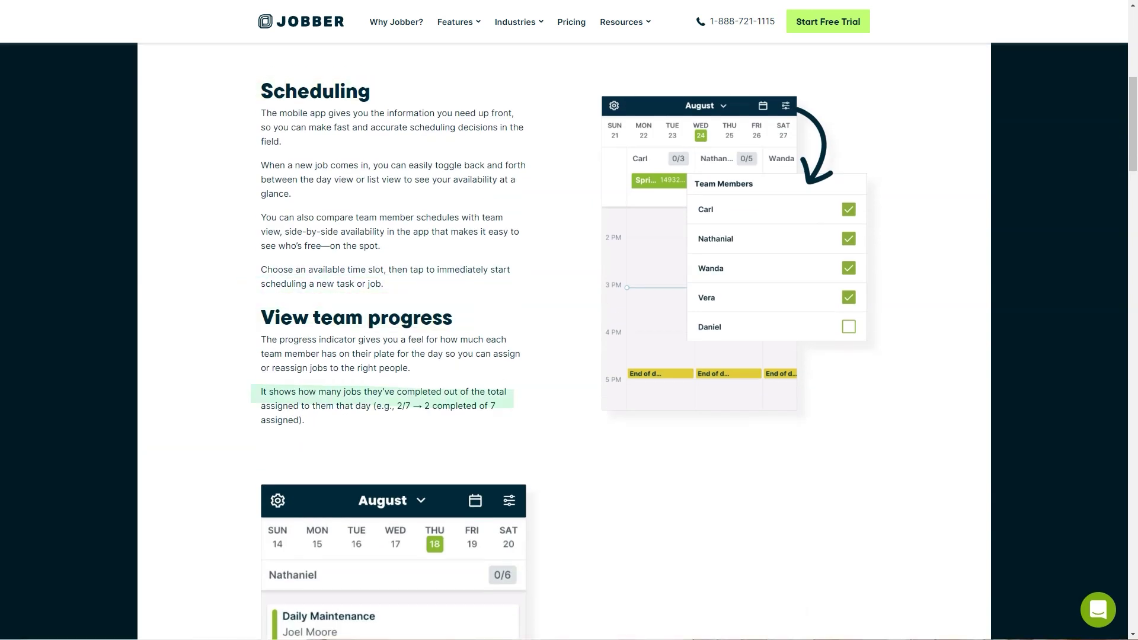
Read the Field Service App page down to Quick Create and the FAQs
{"action": "scroll", "coordinate": [569, 321], "scroll_direction": "down", "scroll_amount": 8}
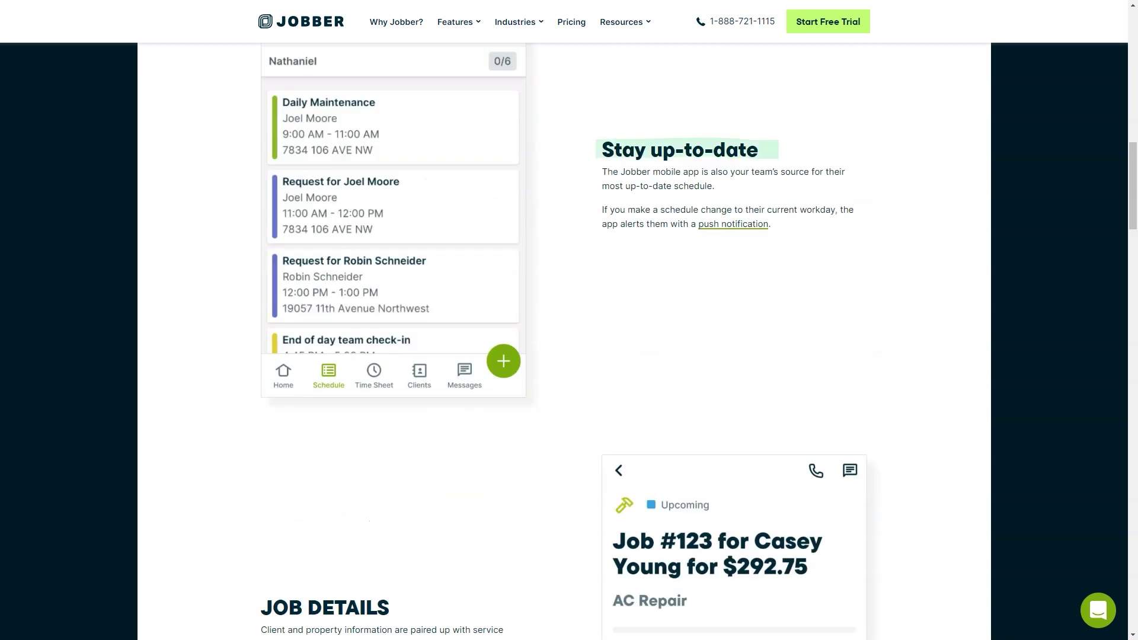
{"action": "scroll", "coordinate": [569, 320], "scroll_direction": "down", "scroll_amount": 6}
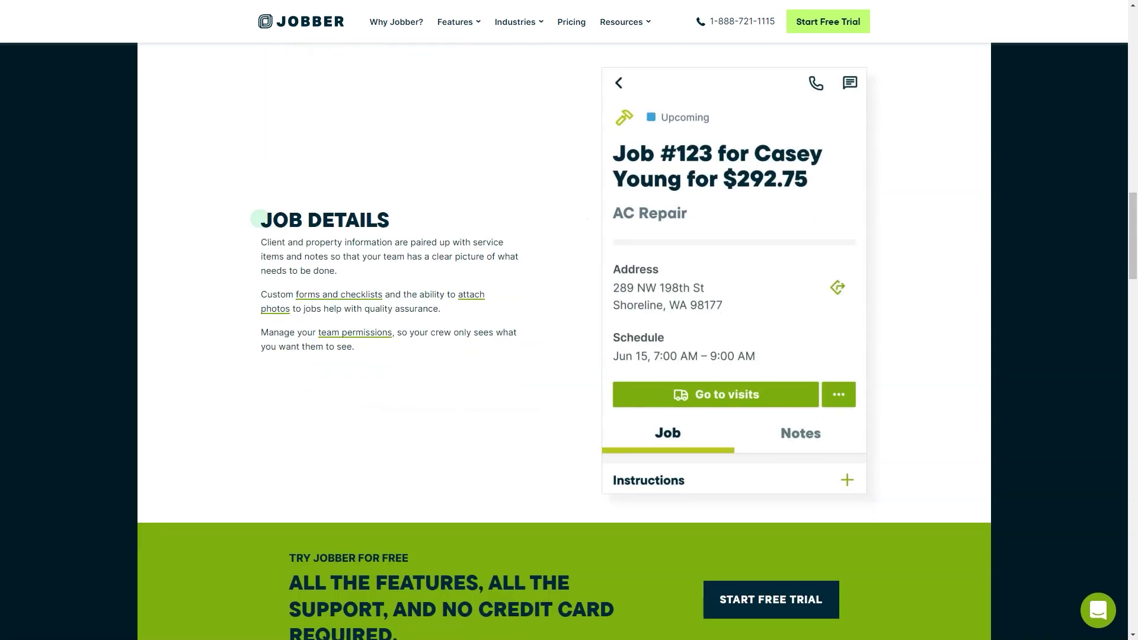
{"action": "scroll", "coordinate": [569, 320], "scroll_direction": "down", "scroll_amount": 8}
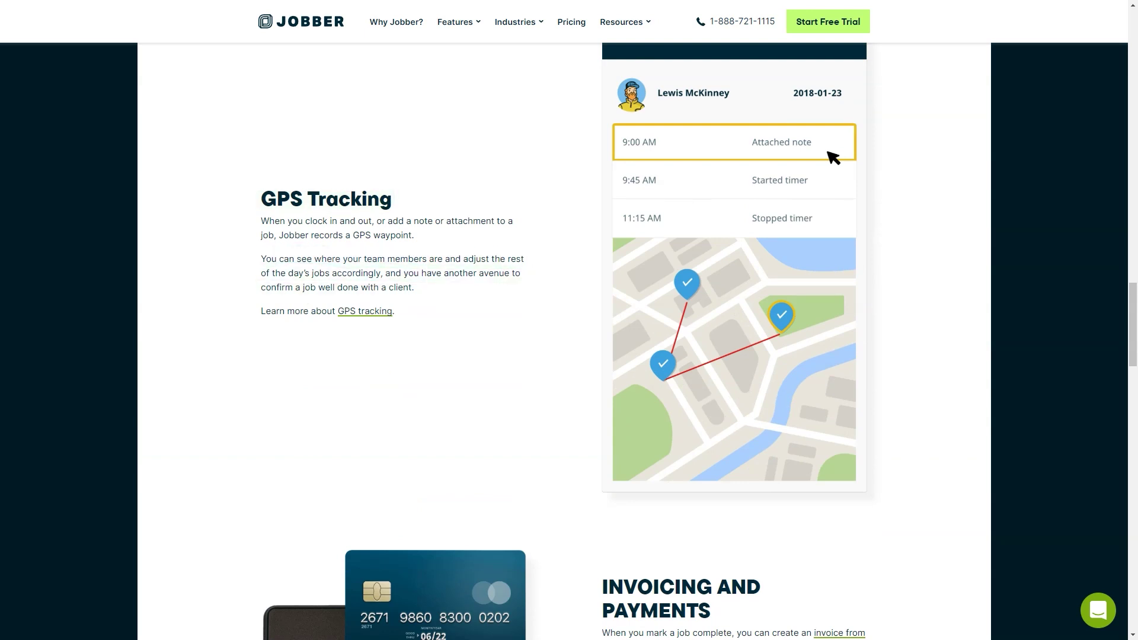
{"action": "scroll", "coordinate": [569, 321], "scroll_direction": "down", "scroll_amount": 8}
{"action": "scroll", "coordinate": [570, 321], "scroll_direction": "down", "scroll_amount": 4}
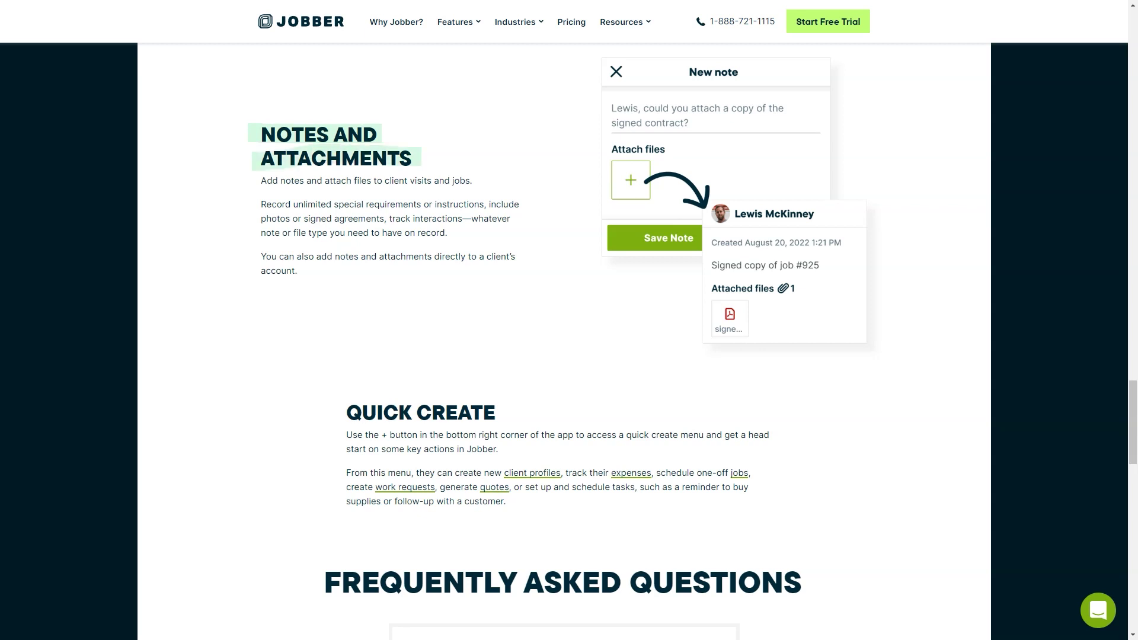
{"action": "scroll", "coordinate": [570, 321], "scroll_direction": "down", "scroll_amount": 4}
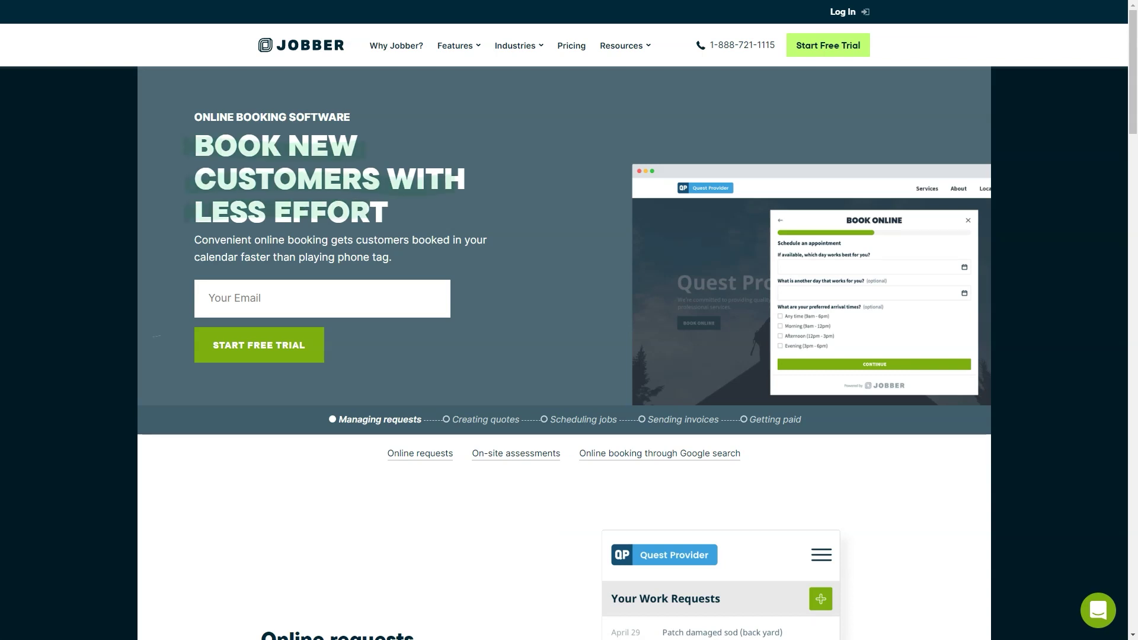
Scroll through Jobber's Online requests page and the Client Hub self-serve portal page
{"action": "scroll", "coordinate": [568, 320], "scroll_direction": "down", "scroll_amount": 8}
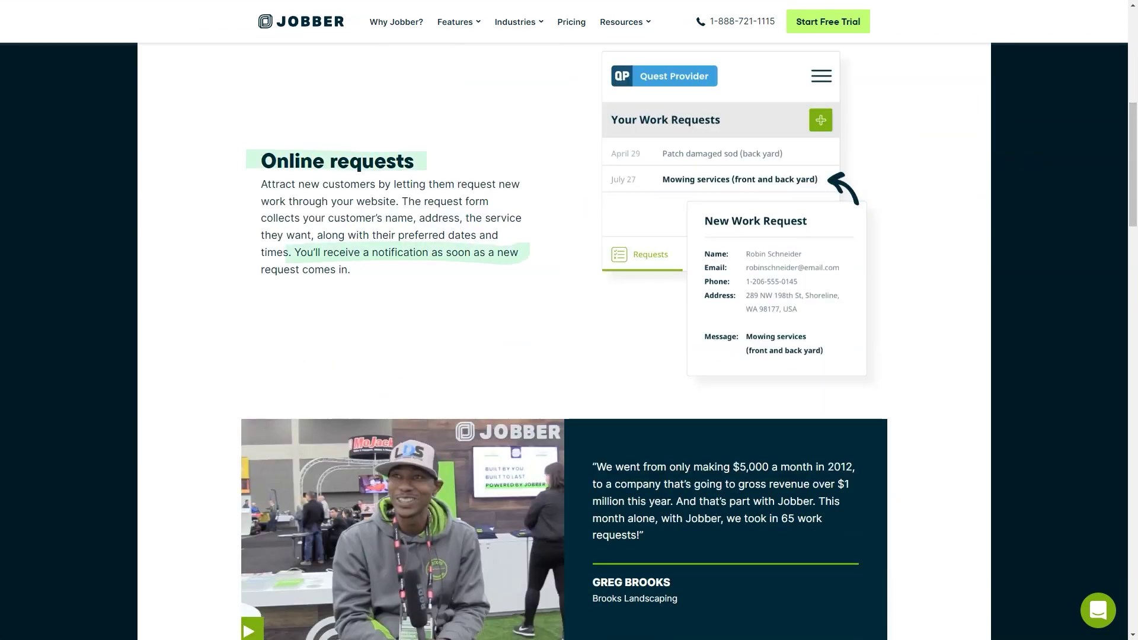
{"action": "scroll", "coordinate": [569, 320], "scroll_direction": "down", "scroll_amount": 10}
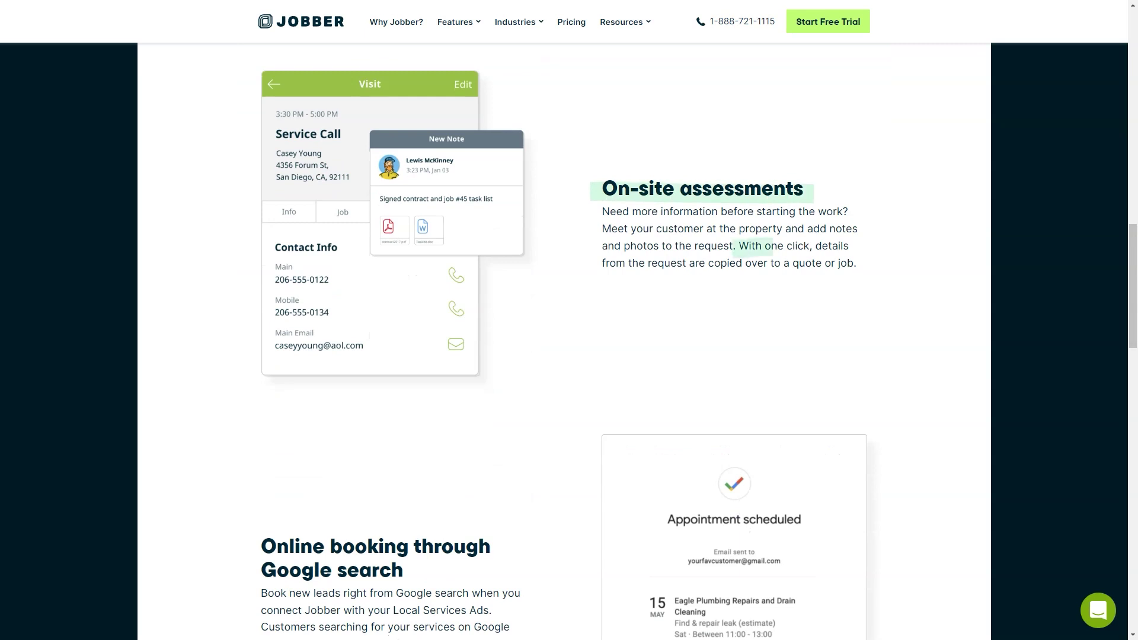
{"action": "scroll", "coordinate": [569, 320], "scroll_direction": "down", "scroll_amount": 5}
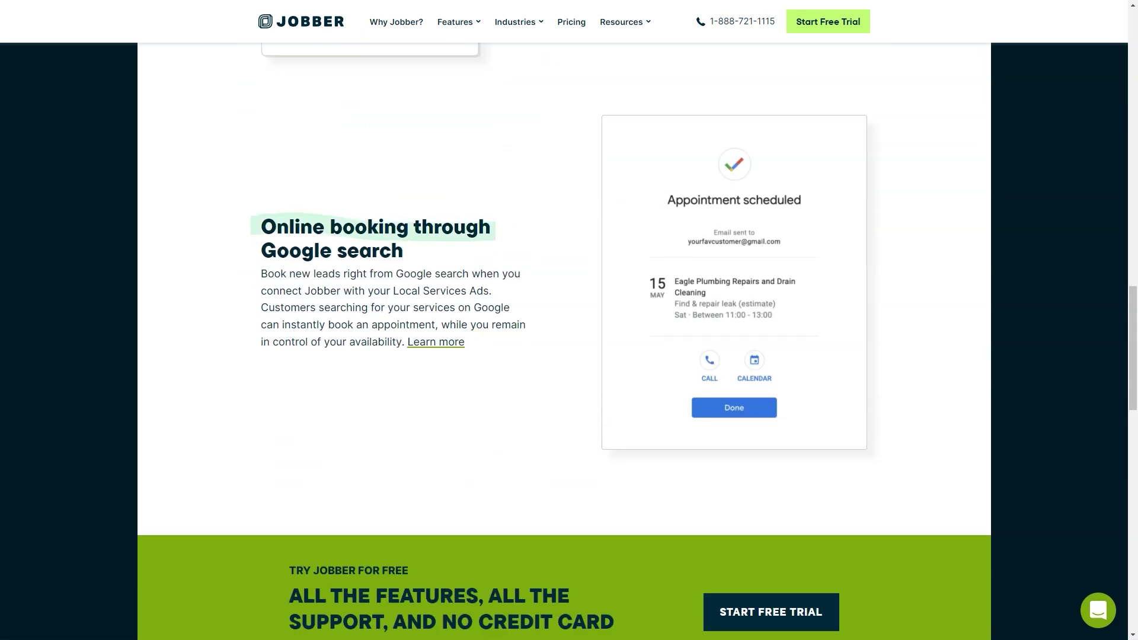
{"action": "scroll", "coordinate": [569, 321], "scroll_direction": "down", "scroll_amount": 3}
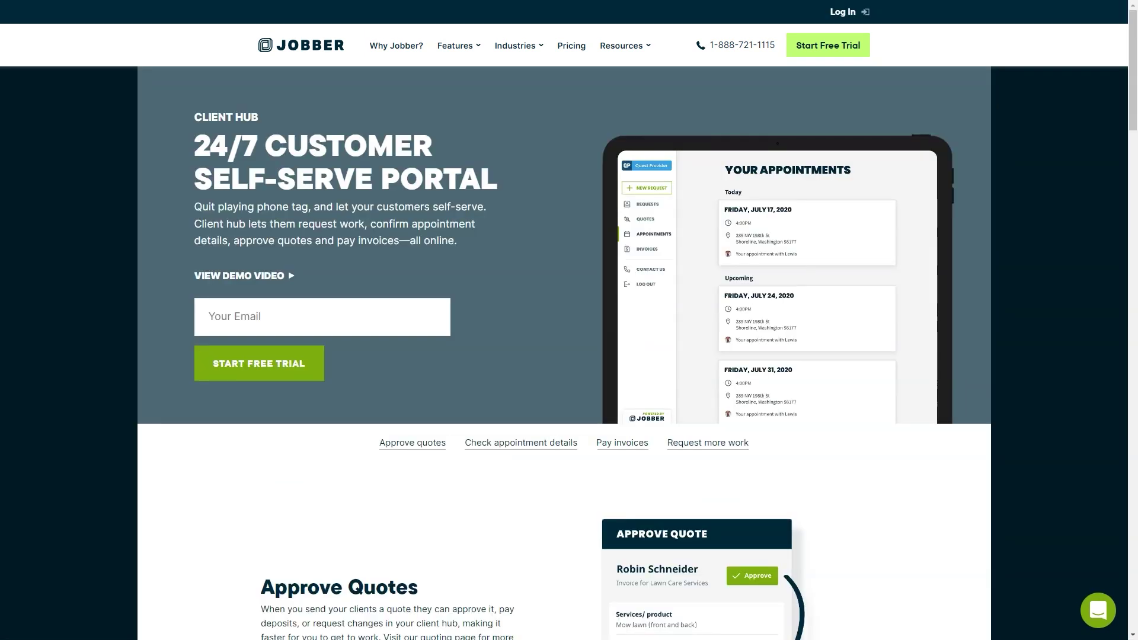
{"action": "scroll", "coordinate": [569, 320], "scroll_direction": "down", "scroll_amount": 7}
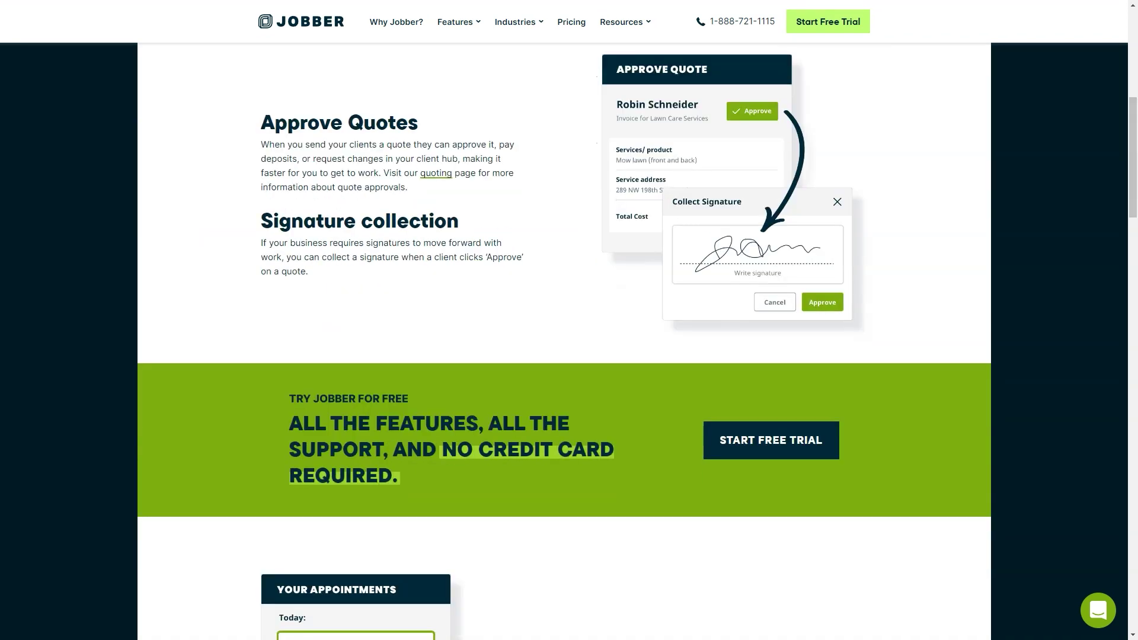
{"action": "scroll", "coordinate": [569, 321], "scroll_direction": "down", "scroll_amount": 8}
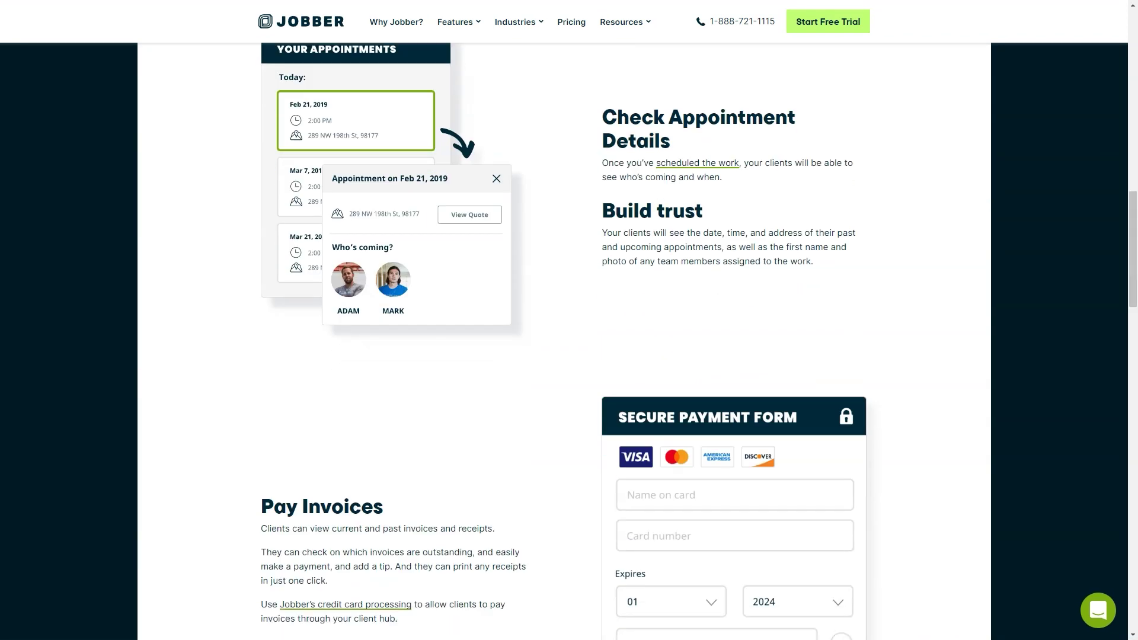
{"action": "scroll", "coordinate": [568, 321], "scroll_direction": "down", "scroll_amount": 5}
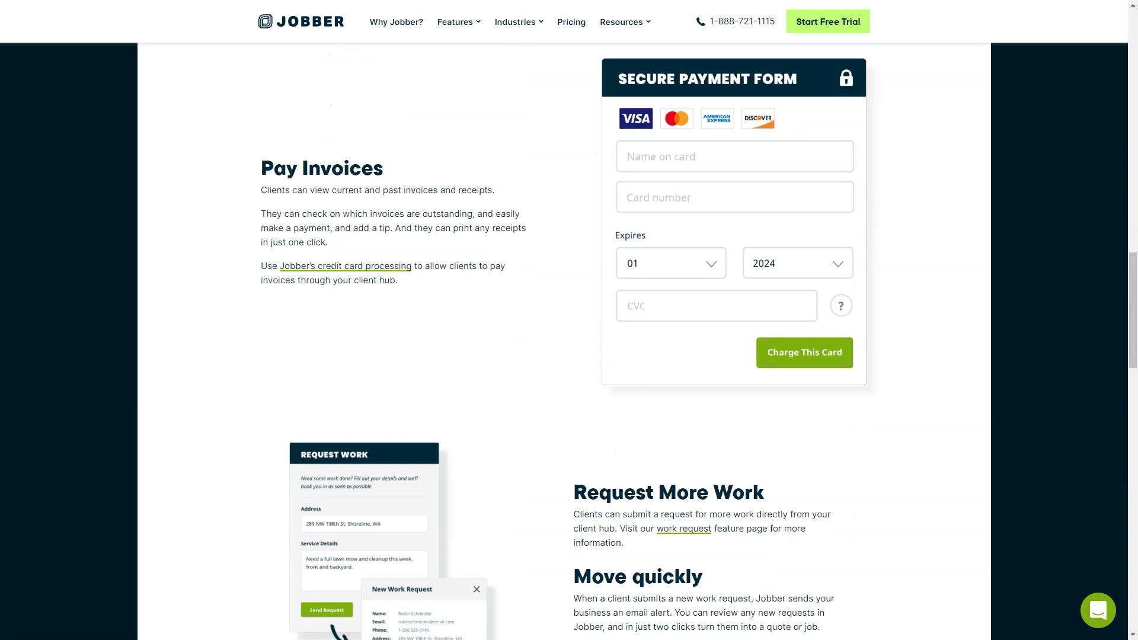
{"action": "scroll", "coordinate": [568, 320], "scroll_direction": "down", "scroll_amount": 6}
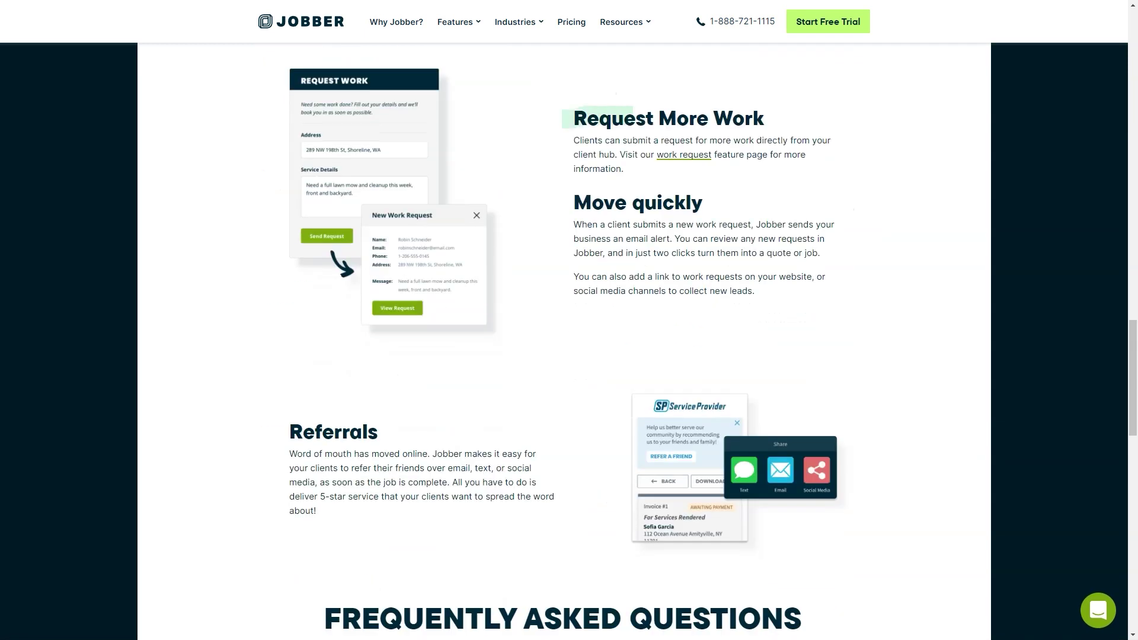
{"action": "scroll", "coordinate": [570, 320], "scroll_direction": "down", "scroll_amount": 5}
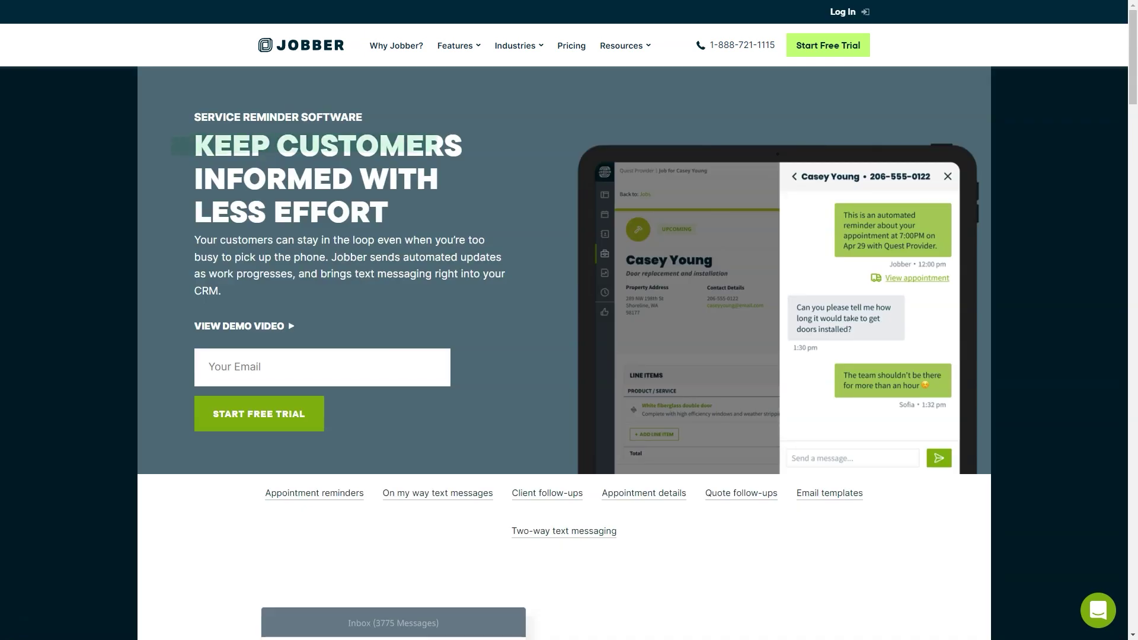
Read the Service Reminder page from Appointment reminders down to the FAQ
{"action": "scroll", "coordinate": [569, 320], "scroll_direction": "down", "scroll_amount": 8}
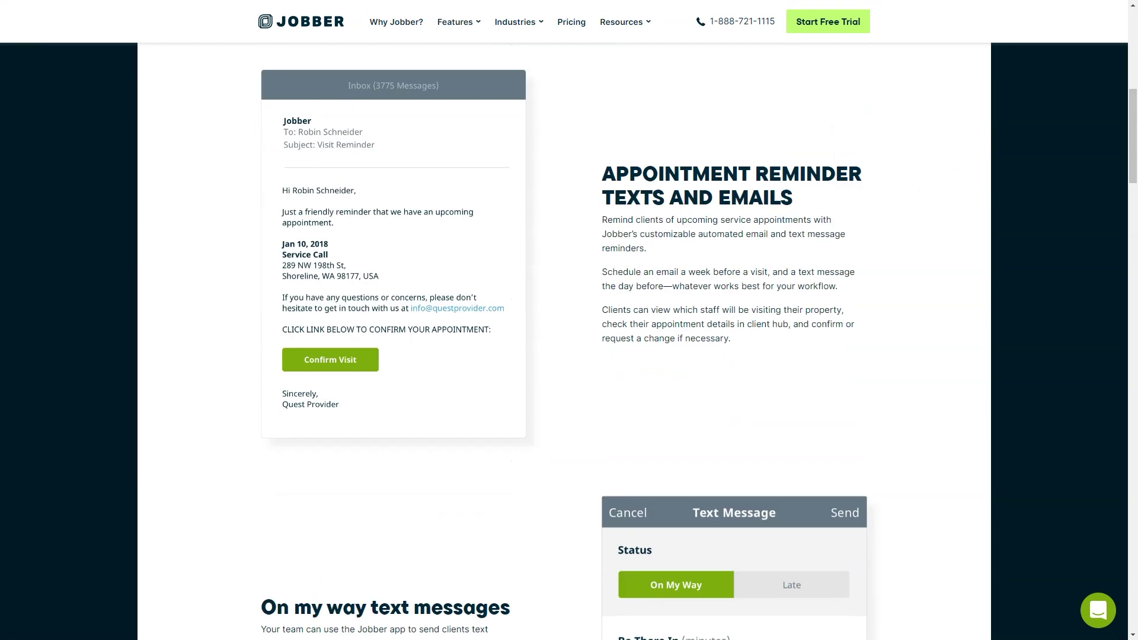
{"action": "scroll", "coordinate": [568, 320], "scroll_direction": "down", "scroll_amount": 7}
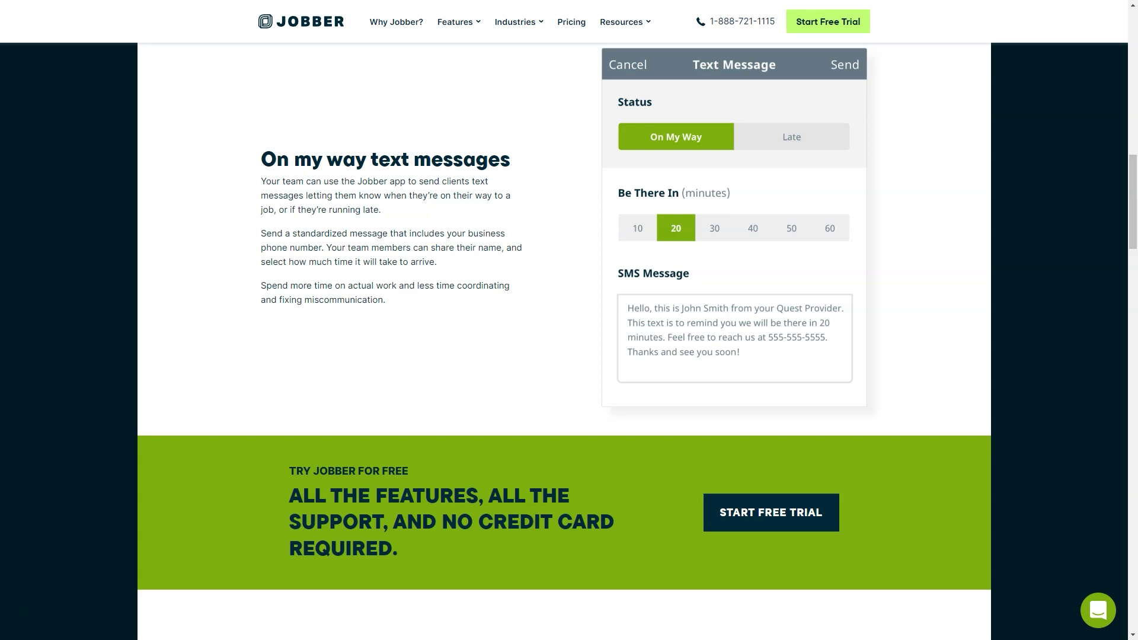
{"action": "scroll", "coordinate": [569, 320], "scroll_direction": "down", "scroll_amount": 8}
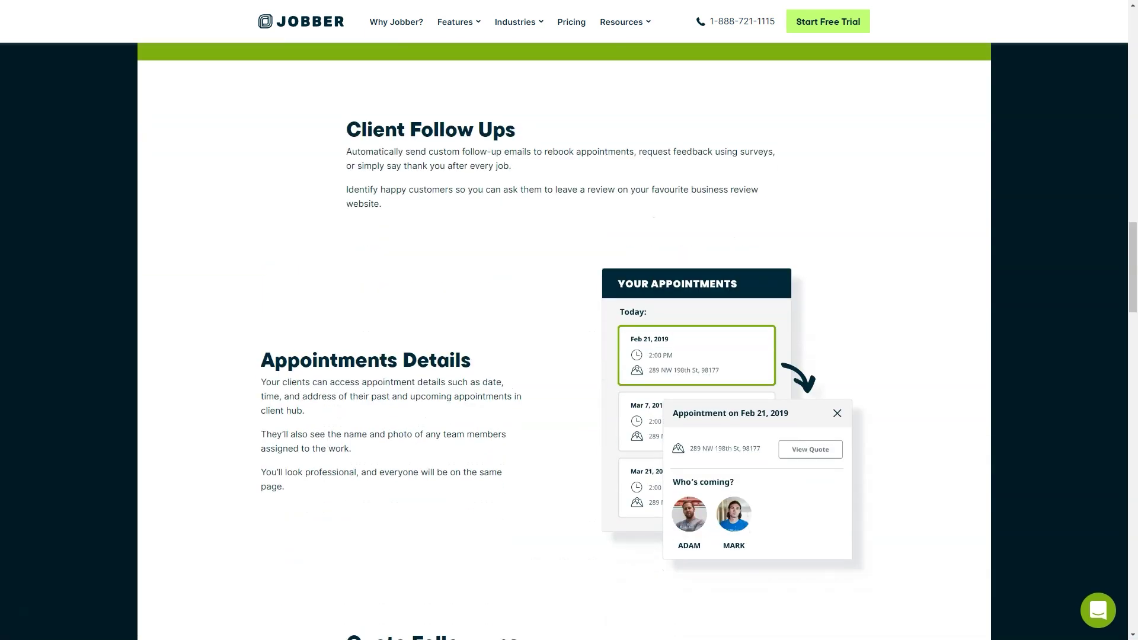
{"action": "scroll", "coordinate": [569, 320], "scroll_direction": "down", "scroll_amount": 3}
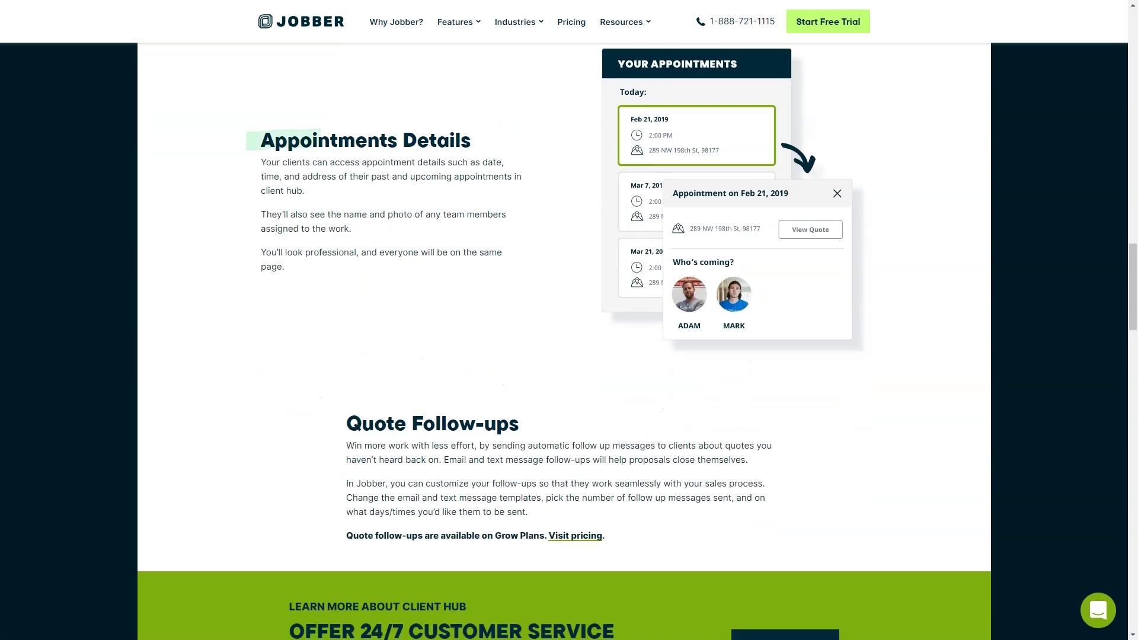
{"action": "scroll", "coordinate": [570, 320], "scroll_direction": "down", "scroll_amount": 10}
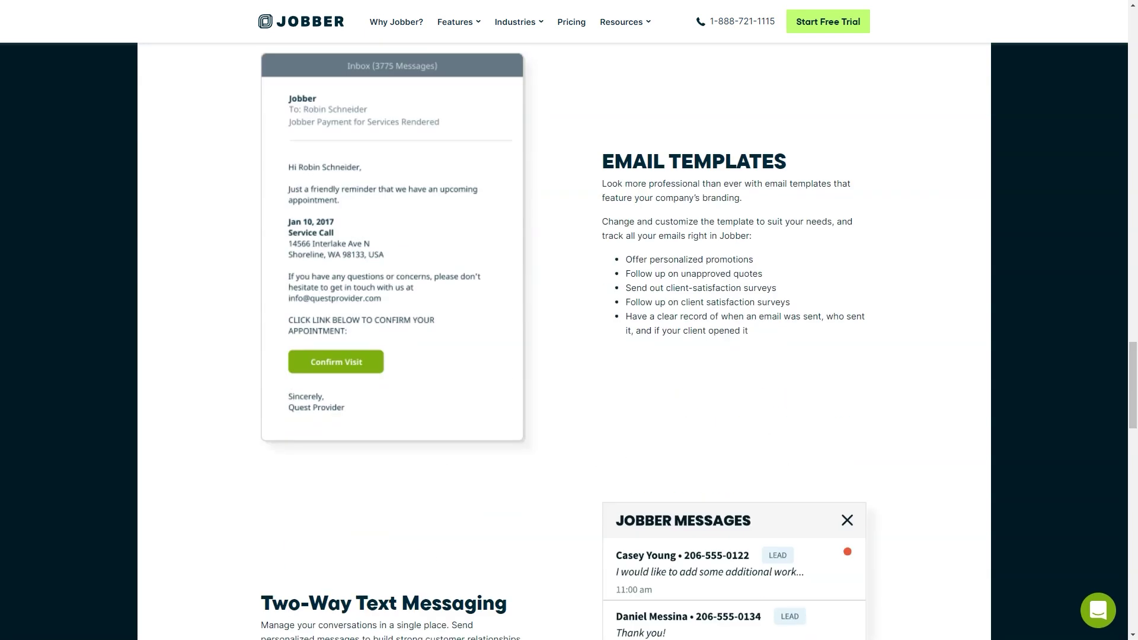
{"action": "scroll", "coordinate": [569, 320], "scroll_direction": "down", "scroll_amount": 5}
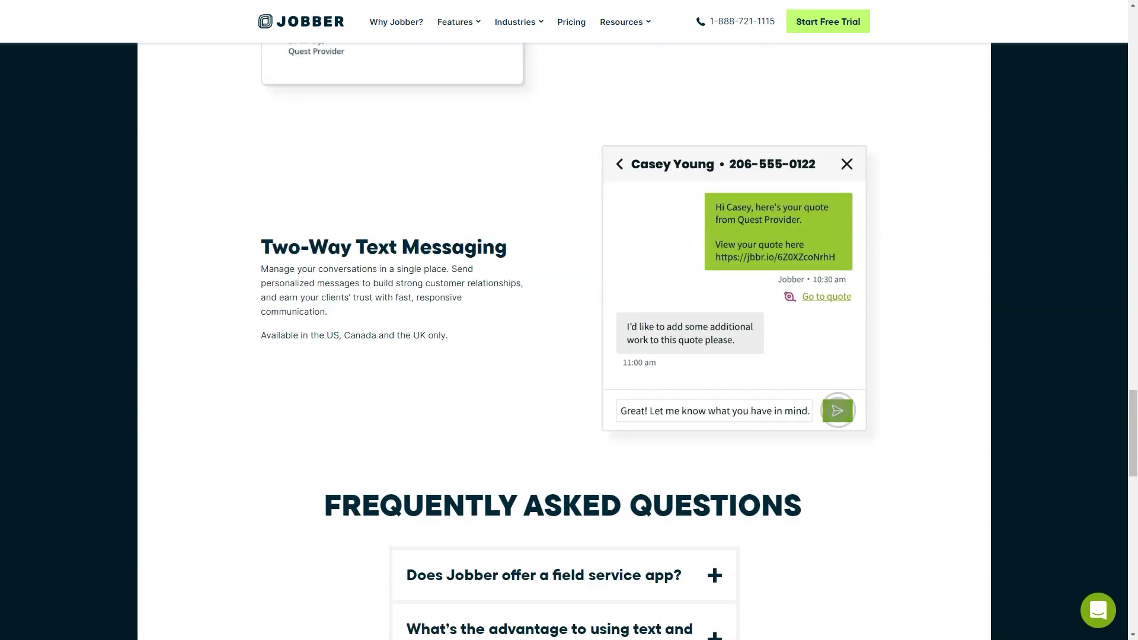
{"action": "scroll", "coordinate": [569, 320], "scroll_direction": "down", "scroll_amount": 3}
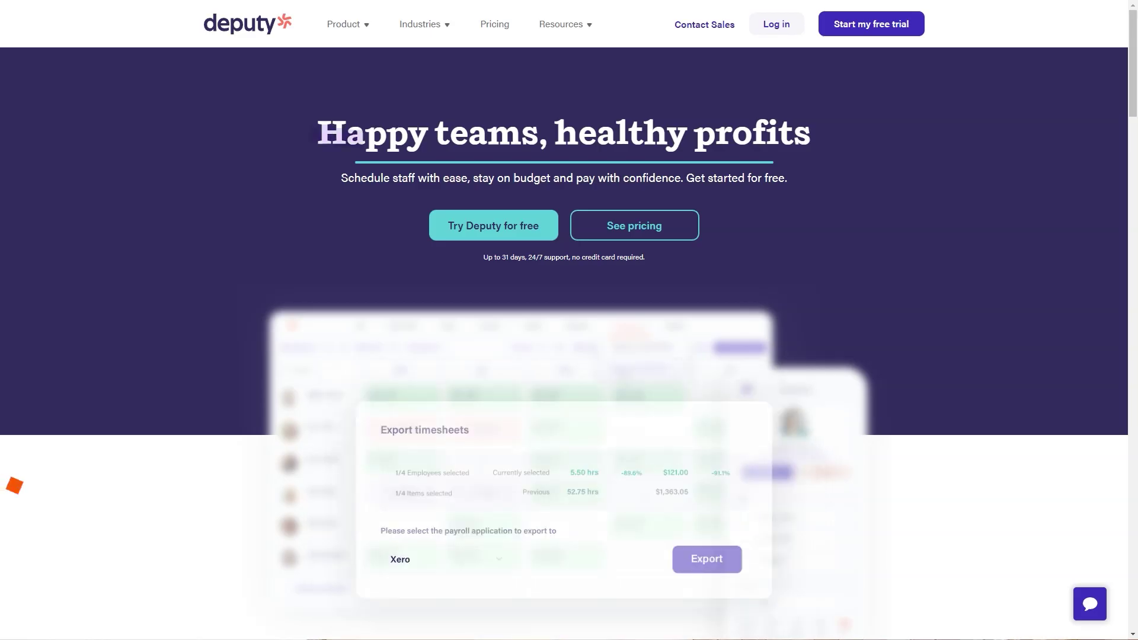
Skim the feature sections of Deputy's 'Happy teams, healthy profits' homepage
{"action": "scroll", "coordinate": [569, 320], "scroll_direction": "down", "scroll_amount": 10}
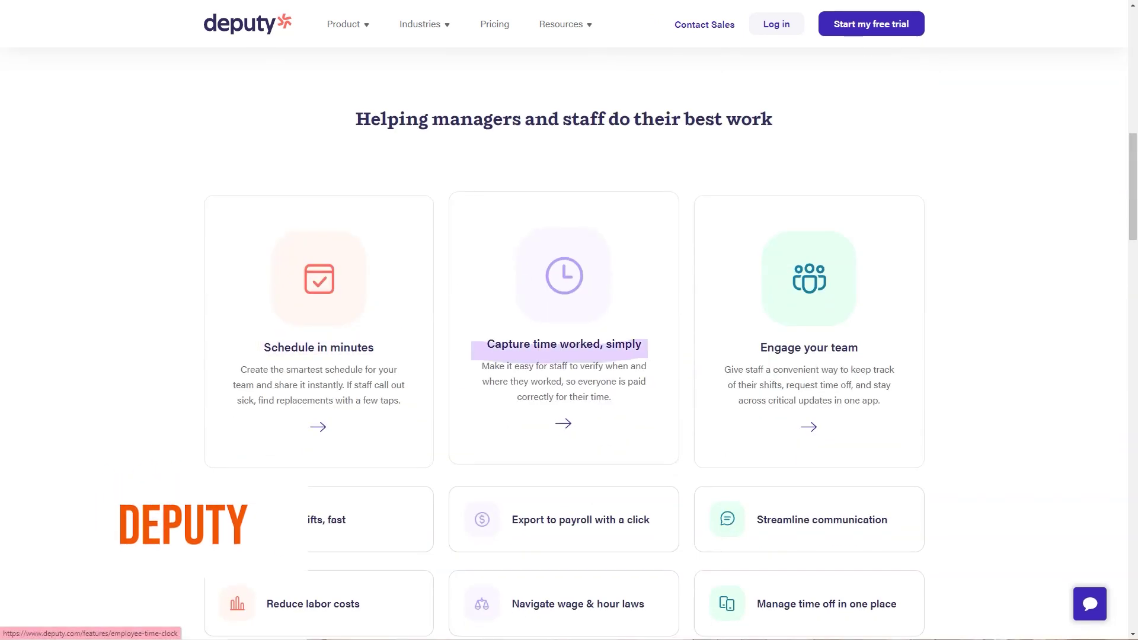
{"action": "scroll", "coordinate": [570, 320], "scroll_direction": "down", "scroll_amount": 5}
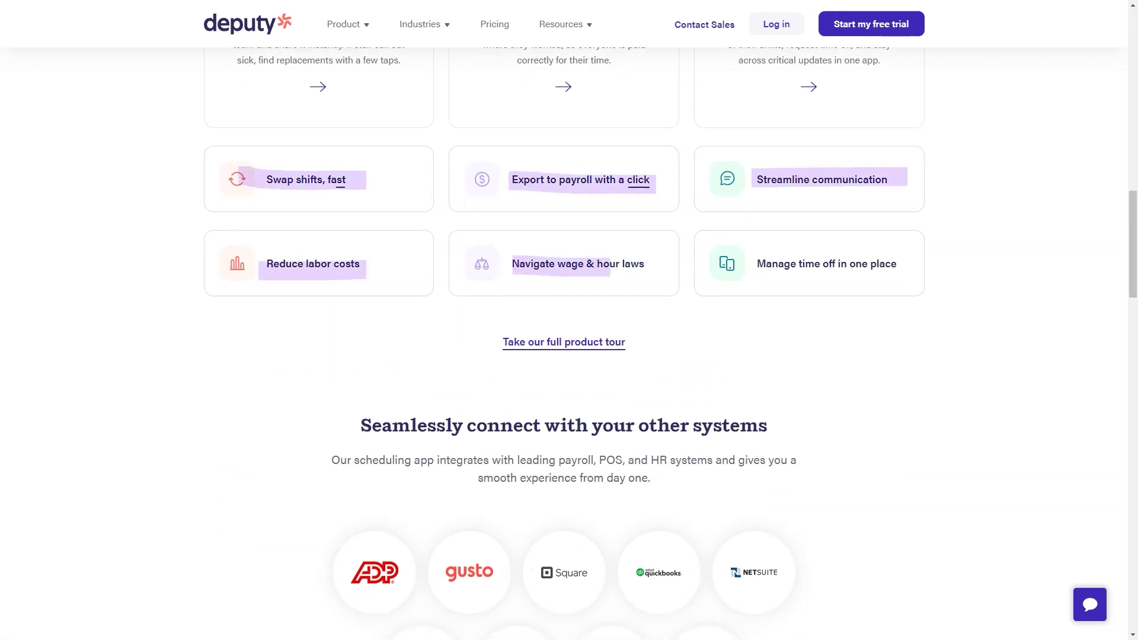
{"action": "scroll", "coordinate": [569, 320], "scroll_direction": "down", "scroll_amount": 10}
{"action": "scroll", "coordinate": [569, 320], "scroll_direction": "down", "scroll_amount": 15}
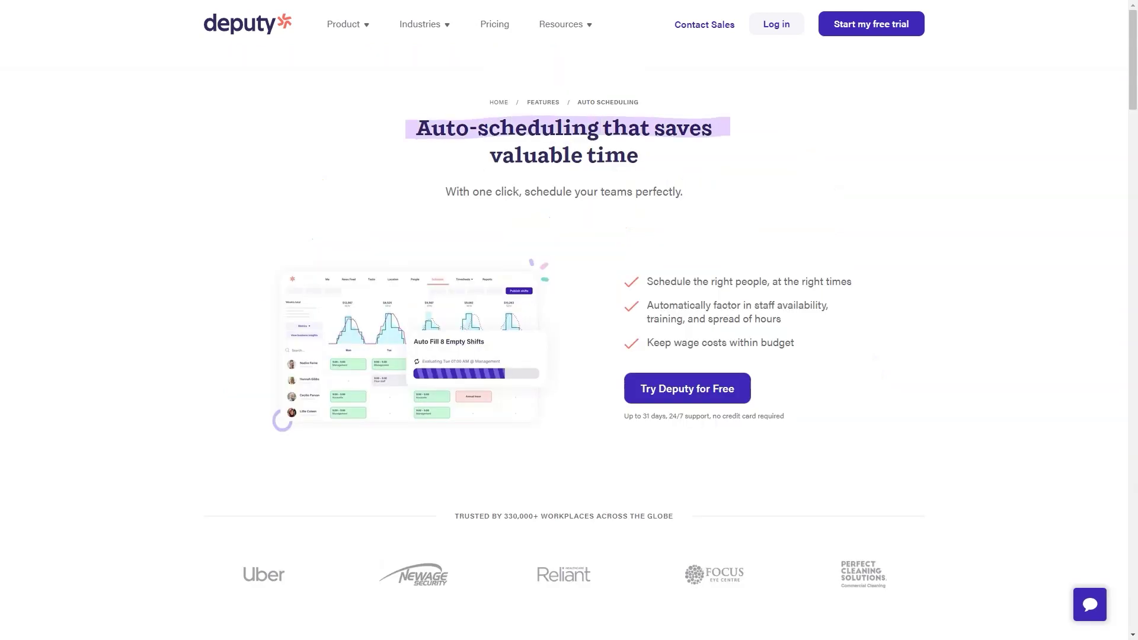
Read the Auto-scheduling page down to its 'Why use Deputy?' section
{"action": "scroll", "coordinate": [569, 321], "scroll_direction": "down", "scroll_amount": 8}
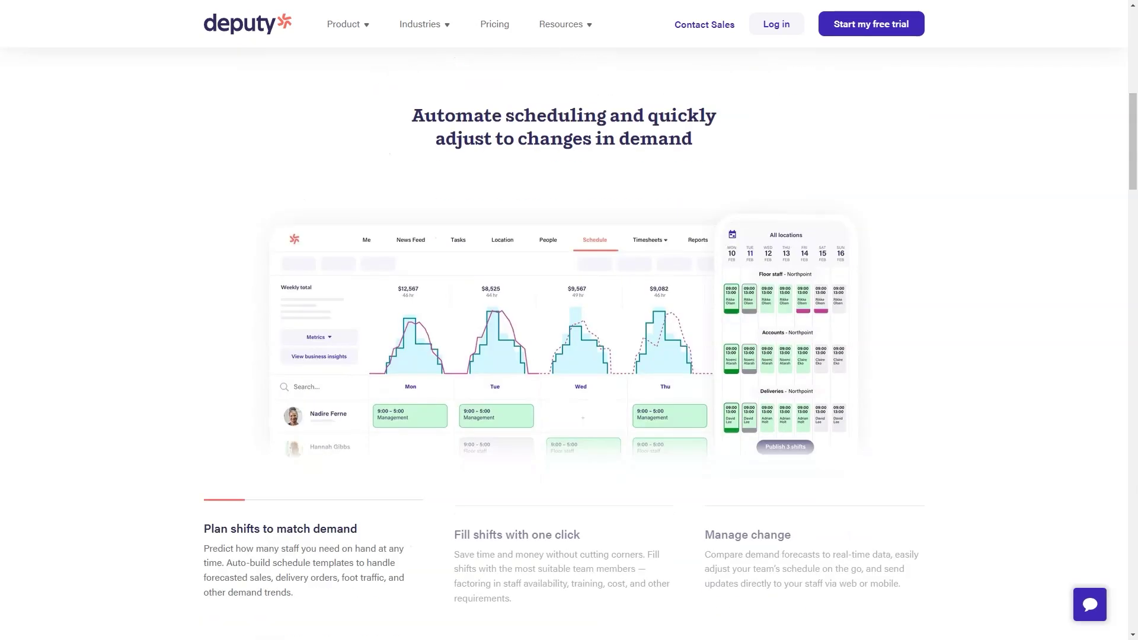
{"action": "scroll", "coordinate": [569, 320], "scroll_direction": "down", "scroll_amount": 3}
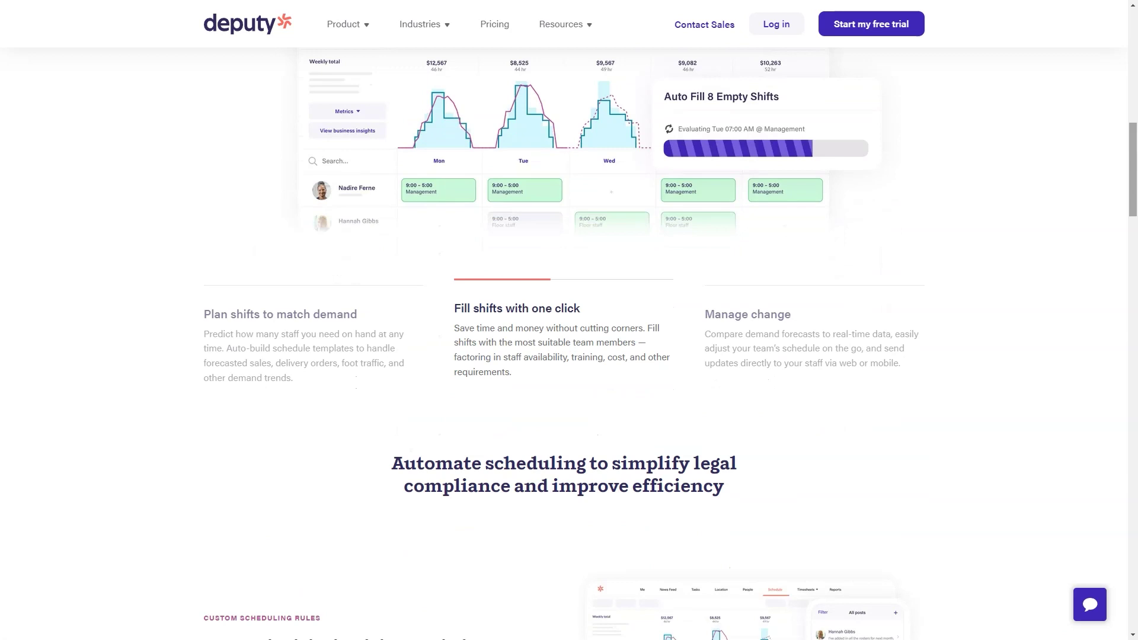
{"action": "scroll", "coordinate": [569, 320], "scroll_direction": "down", "scroll_amount": 5}
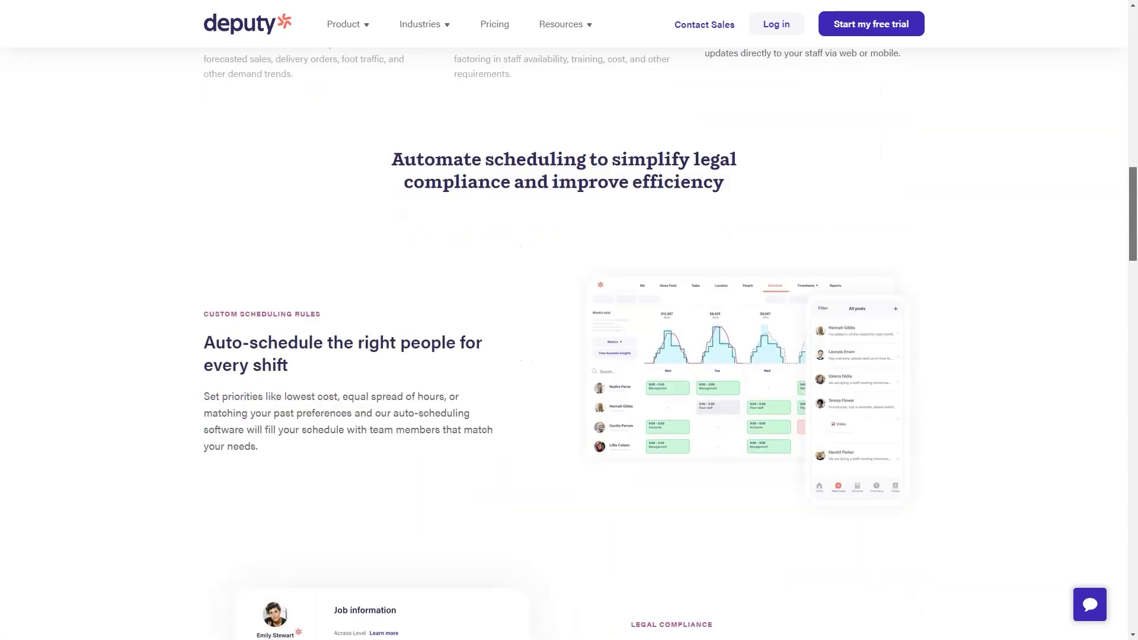
{"action": "scroll", "coordinate": [570, 320], "scroll_direction": "down", "scroll_amount": 7}
{"action": "scroll", "coordinate": [570, 321], "scroll_direction": "down", "scroll_amount": 4}
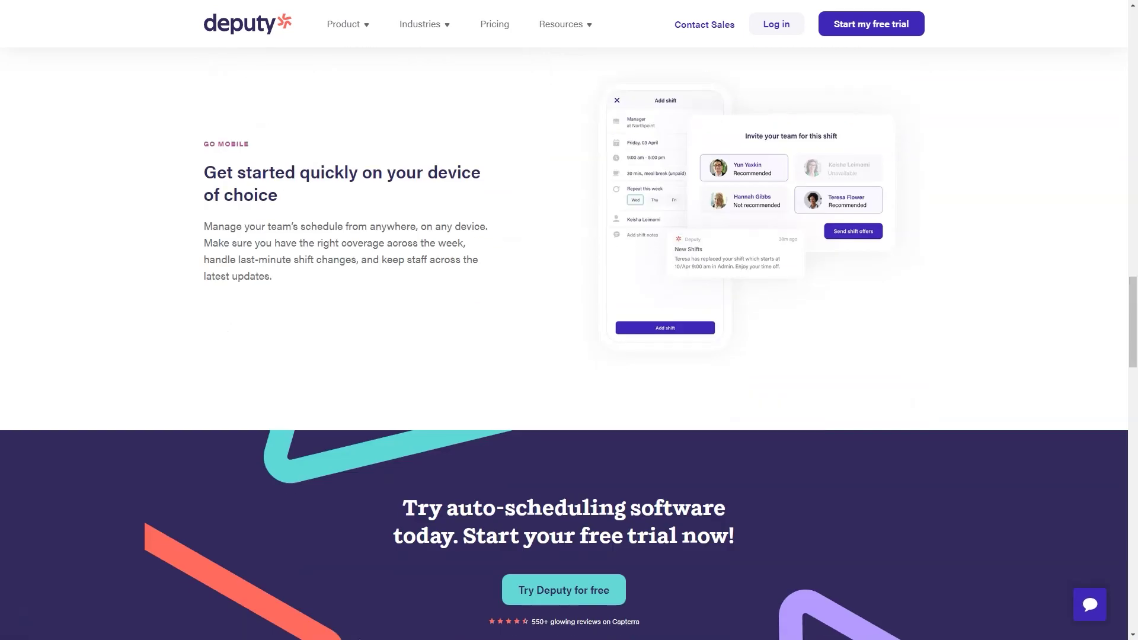
{"action": "scroll", "coordinate": [569, 320], "scroll_direction": "down", "scroll_amount": 9}
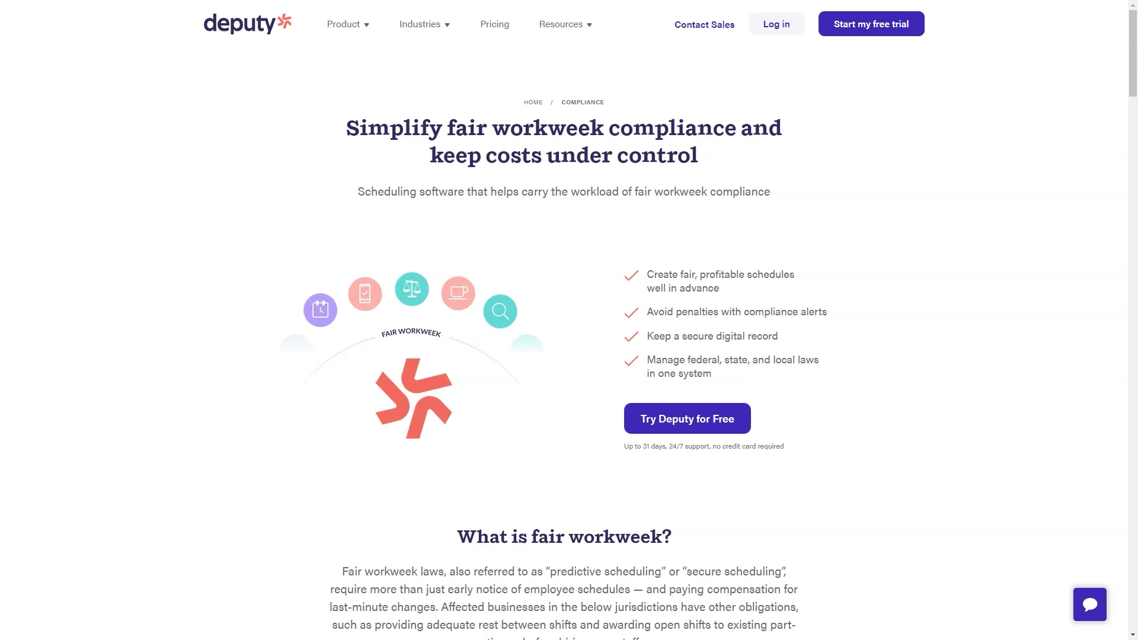
Scroll the Break Planning page past the feature carousel and its sections
{"action": "scroll", "coordinate": [569, 320], "scroll_direction": "down", "scroll_amount": 5}
{"action": "scroll", "coordinate": [569, 321], "scroll_direction": "down", "scroll_amount": 9}
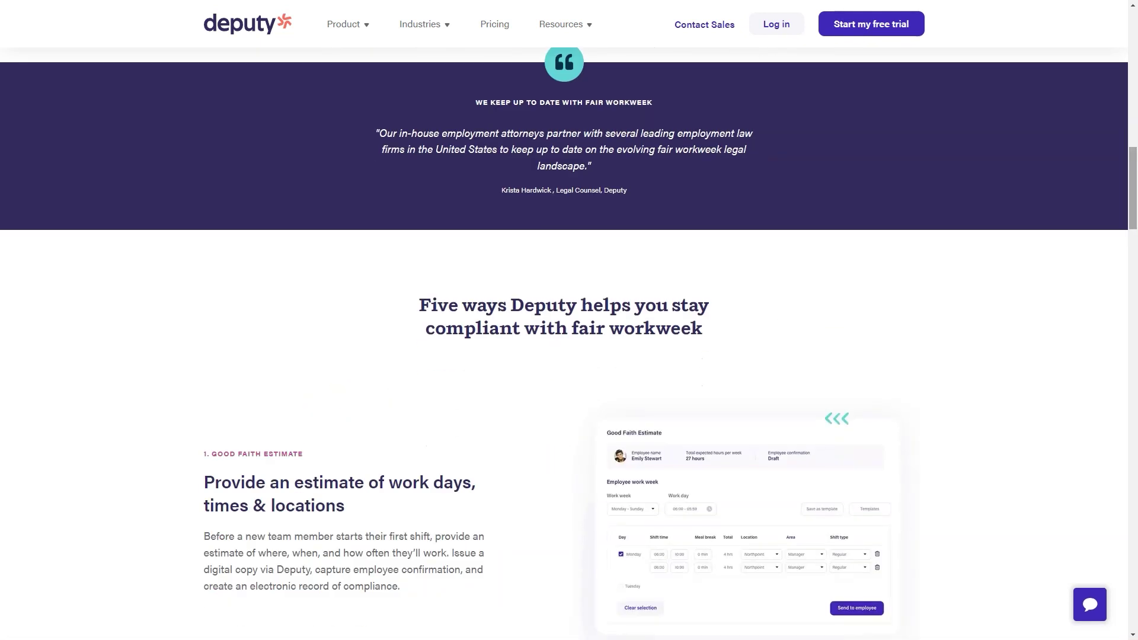
{"action": "scroll", "coordinate": [569, 320], "scroll_direction": "down", "scroll_amount": 3}
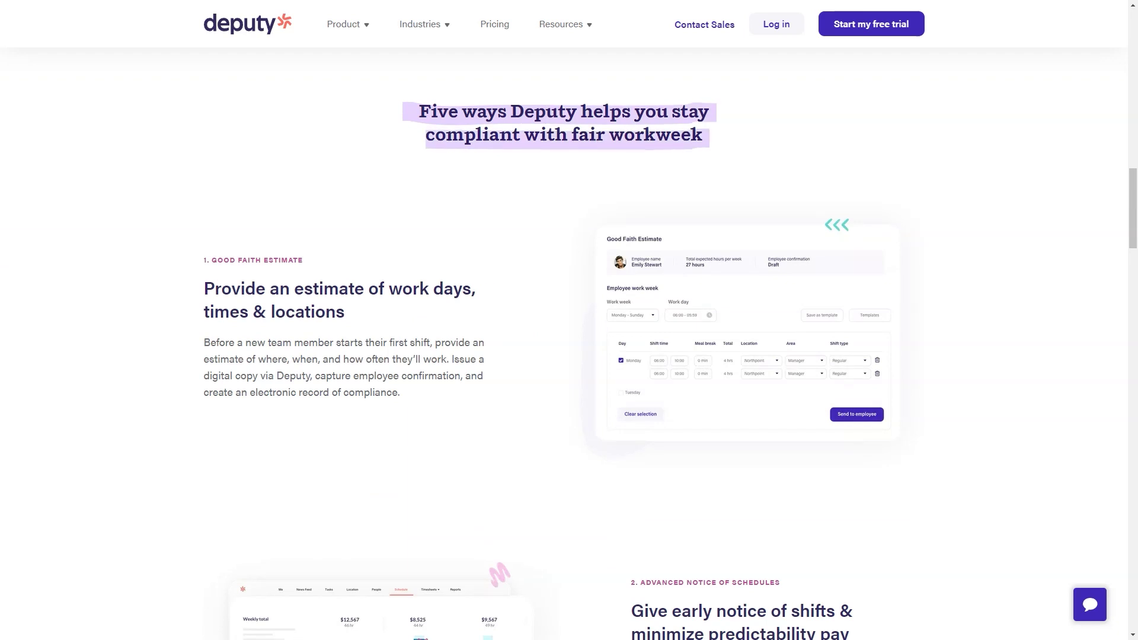
{"action": "scroll", "coordinate": [569, 320], "scroll_direction": "down", "scroll_amount": 5}
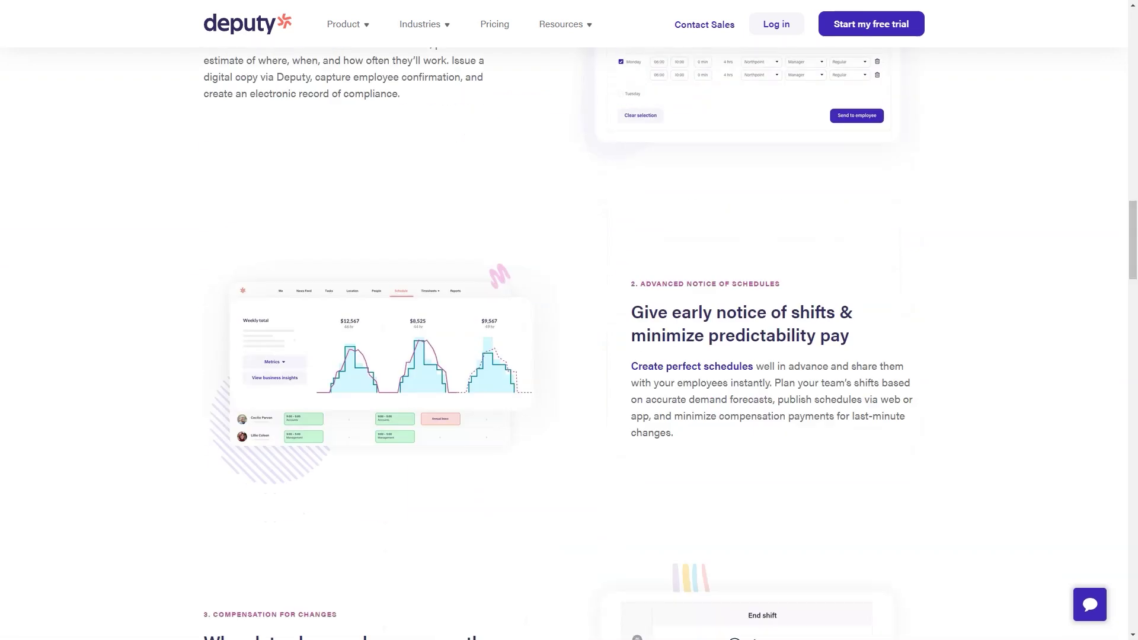
{"action": "scroll", "coordinate": [569, 320], "scroll_direction": "down", "scroll_amount": 9}
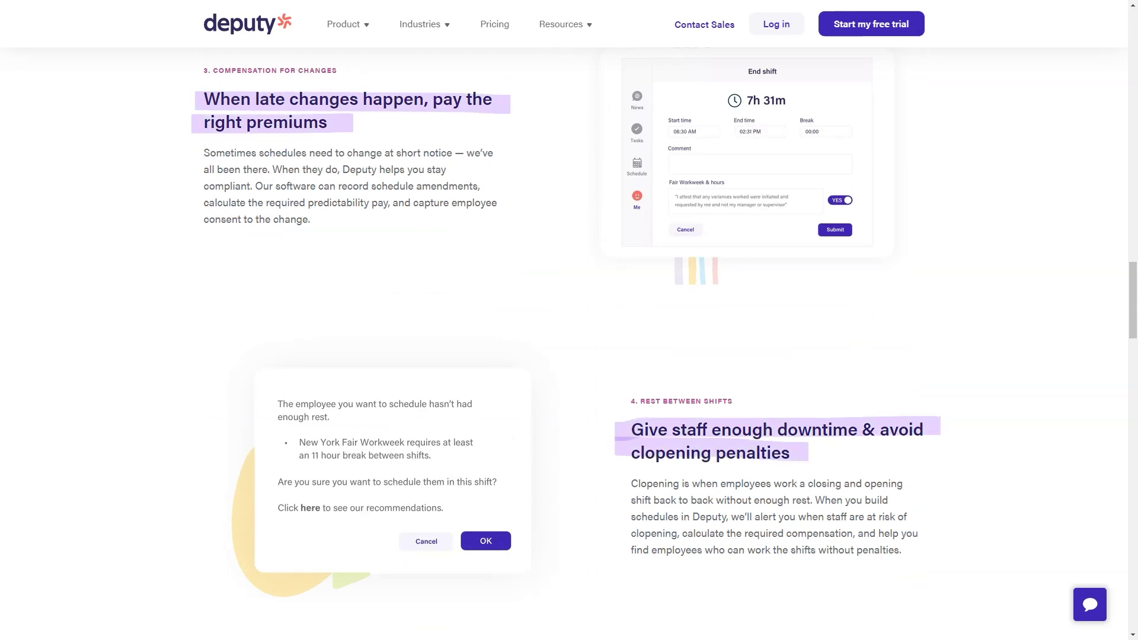
{"action": "scroll", "coordinate": [569, 320], "scroll_direction": "down", "scroll_amount": 9}
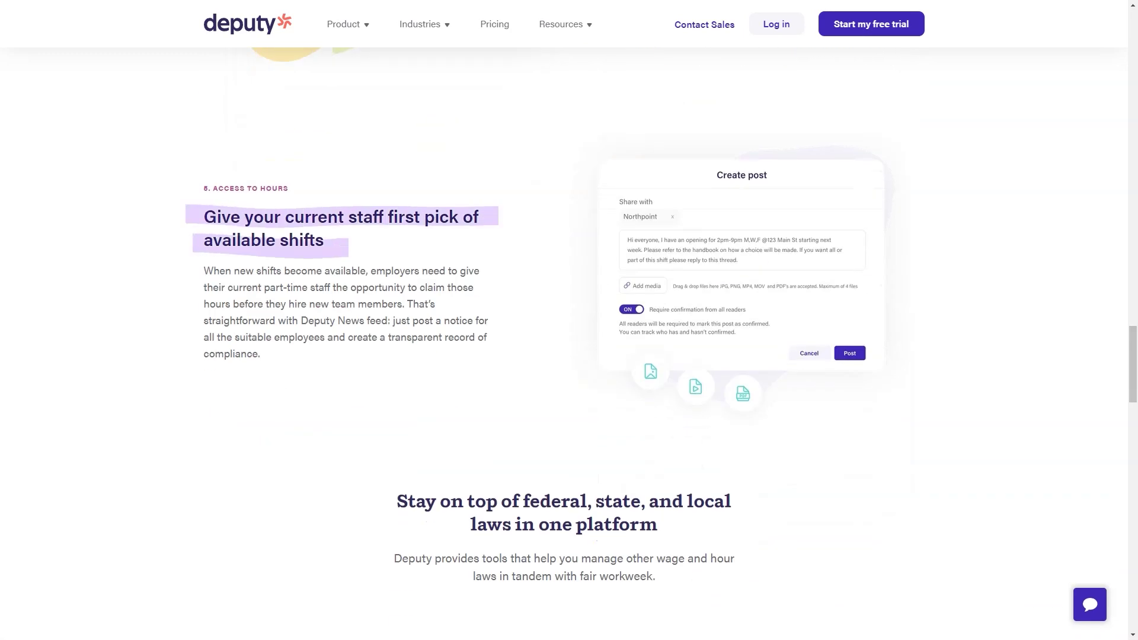
{"action": "scroll", "coordinate": [569, 320], "scroll_direction": "down", "scroll_amount": 7}
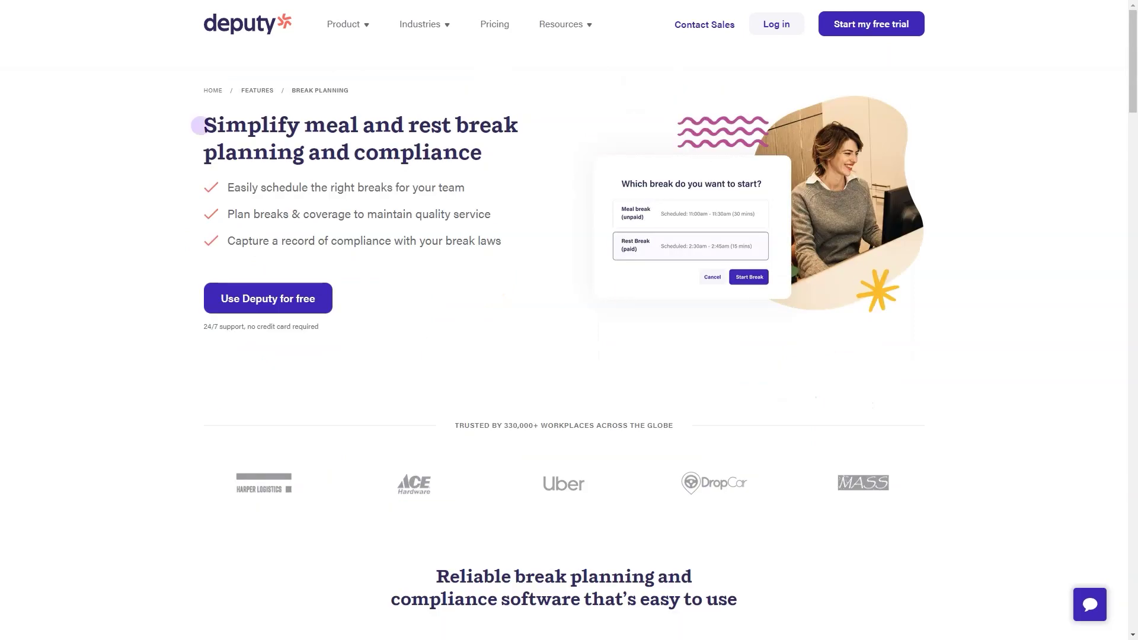
{"action": "scroll", "coordinate": [569, 320], "scroll_direction": "down", "scroll_amount": 8}
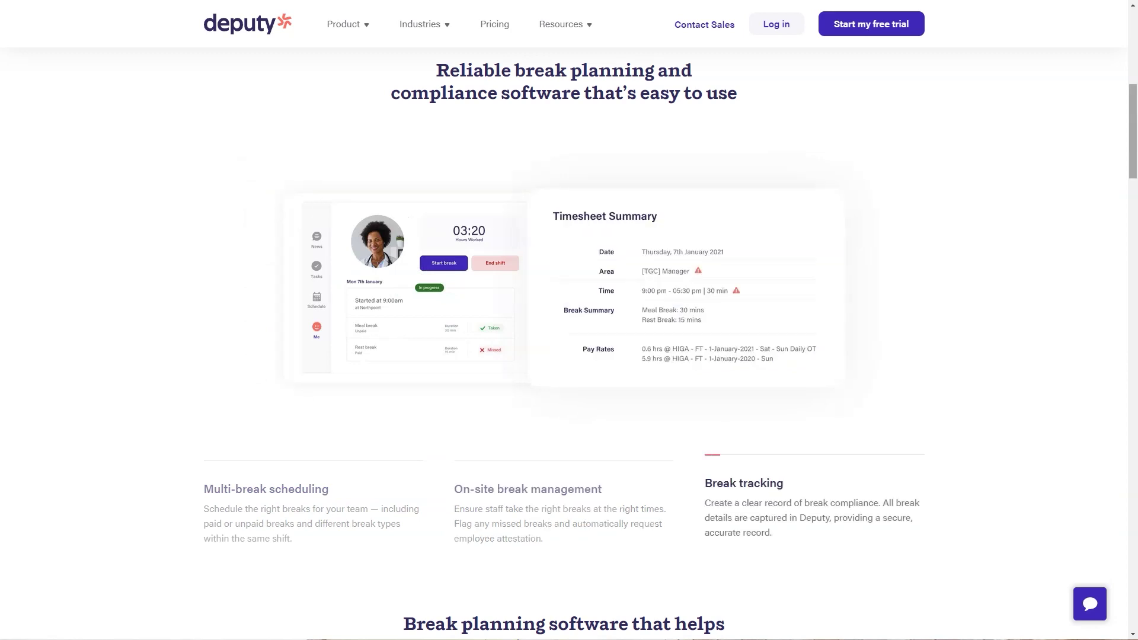
Continue down to the Break templates section and the free-trial banner
{"action": "scroll", "coordinate": [569, 320], "scroll_direction": "down", "scroll_amount": 8}
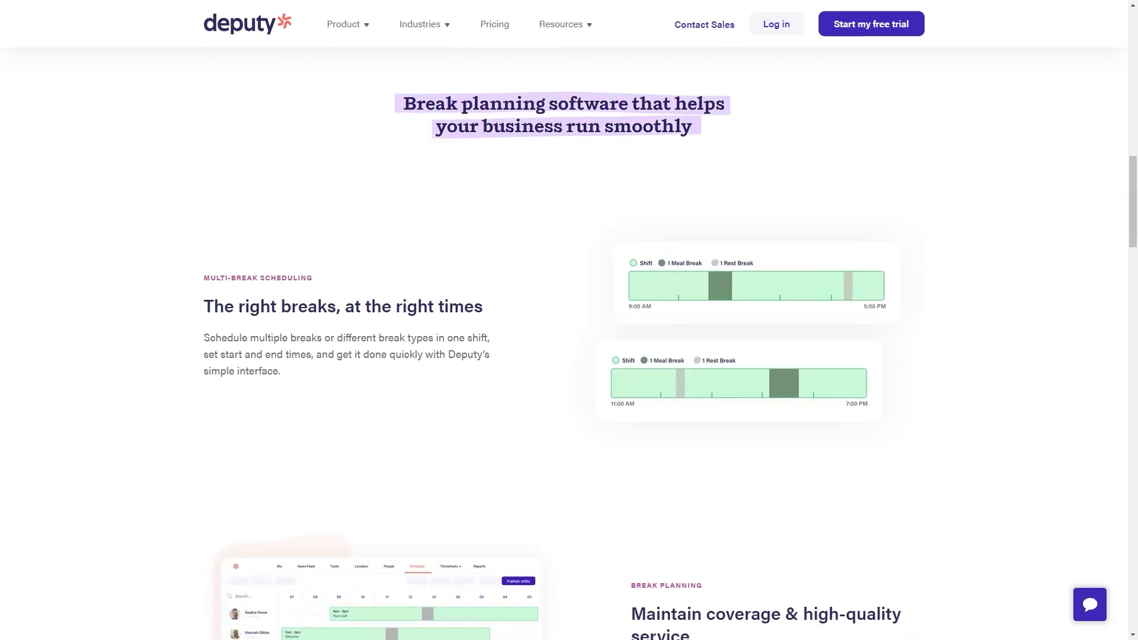
{"action": "scroll", "coordinate": [569, 320], "scroll_direction": "down", "scroll_amount": 7}
{"action": "scroll", "coordinate": [569, 320], "scroll_direction": "down", "scroll_amount": 1}
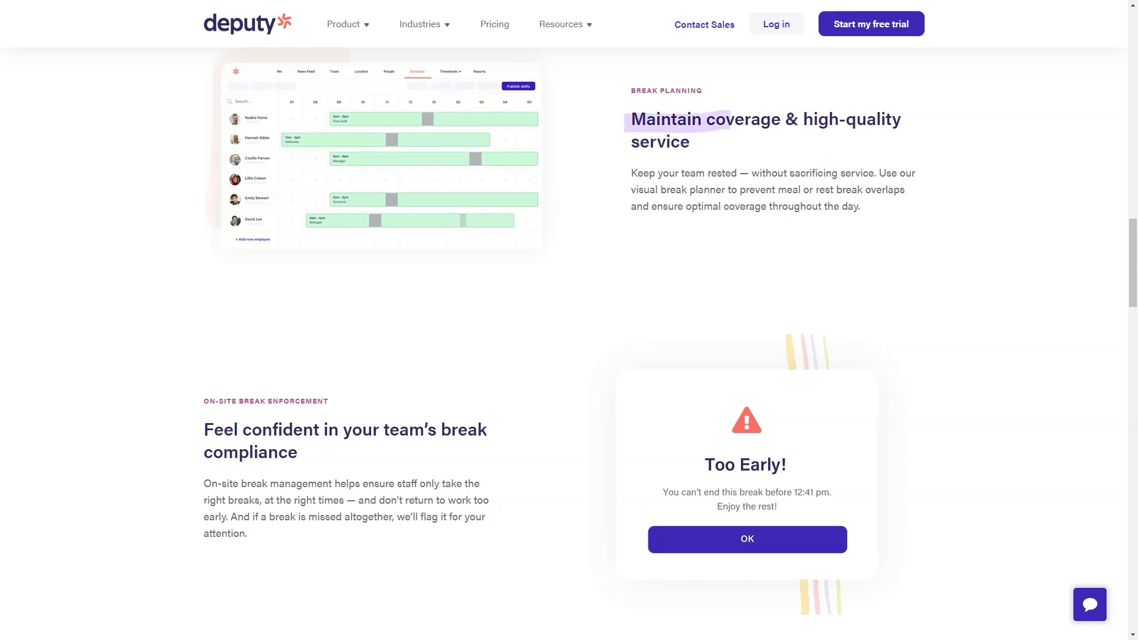
{"action": "scroll", "coordinate": [568, 320], "scroll_direction": "down", "scroll_amount": 4}
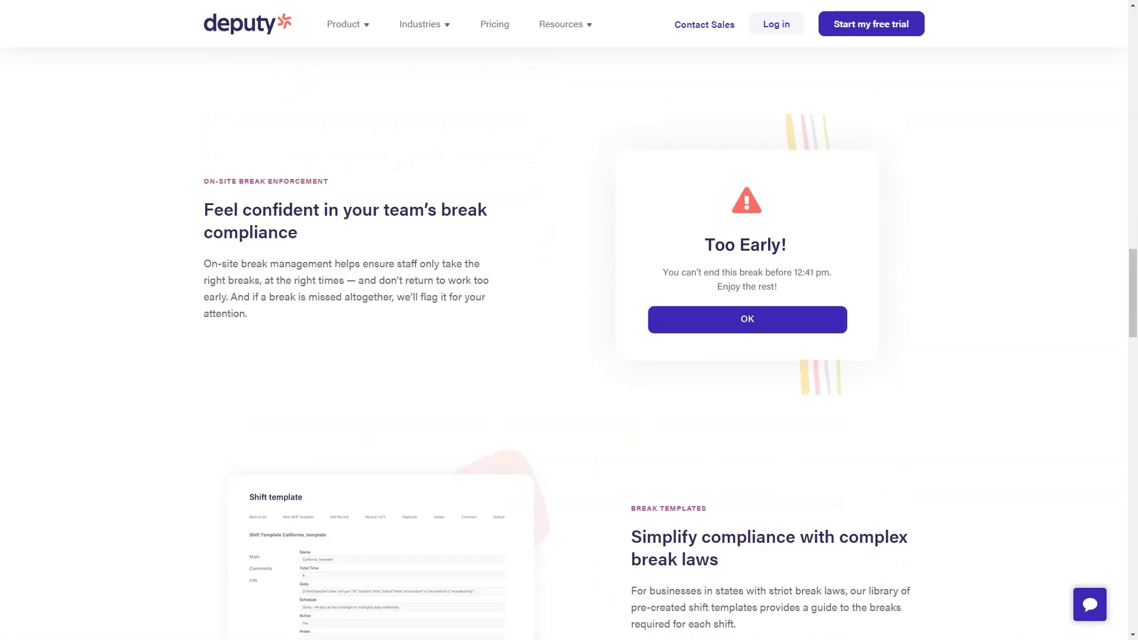
{"action": "scroll", "coordinate": [570, 320], "scroll_direction": "down", "scroll_amount": 7}
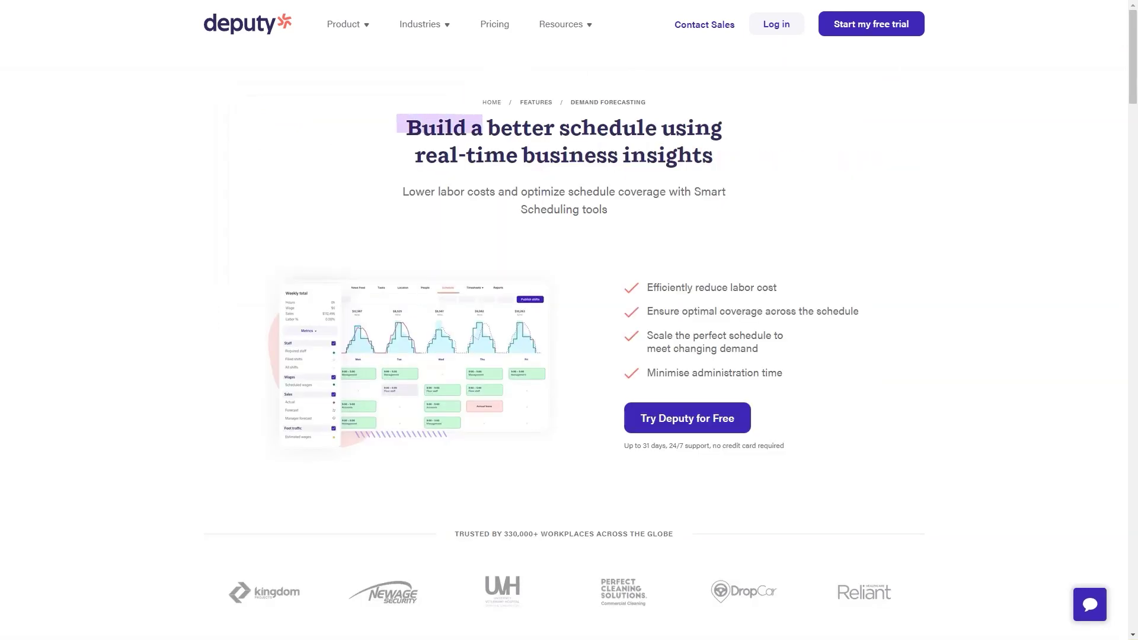
Scroll through the Demand Forecasting page's real-time business insights sections
{"action": "scroll", "coordinate": [570, 320], "scroll_direction": "down", "scroll_amount": 10}
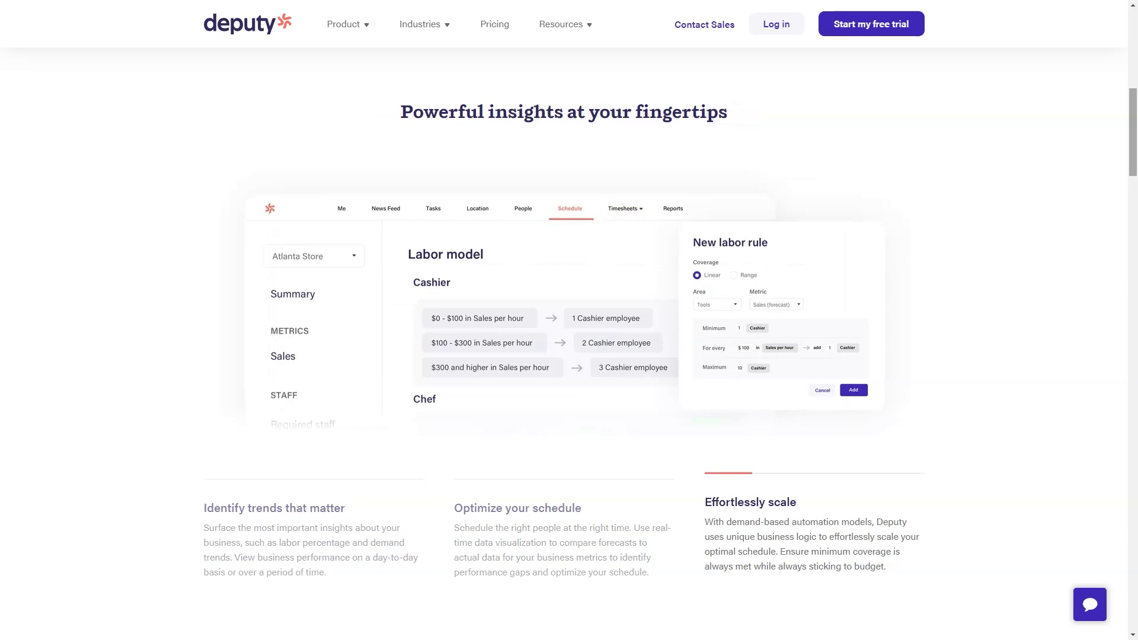
{"action": "scroll", "coordinate": [569, 320], "scroll_direction": "down", "scroll_amount": 8}
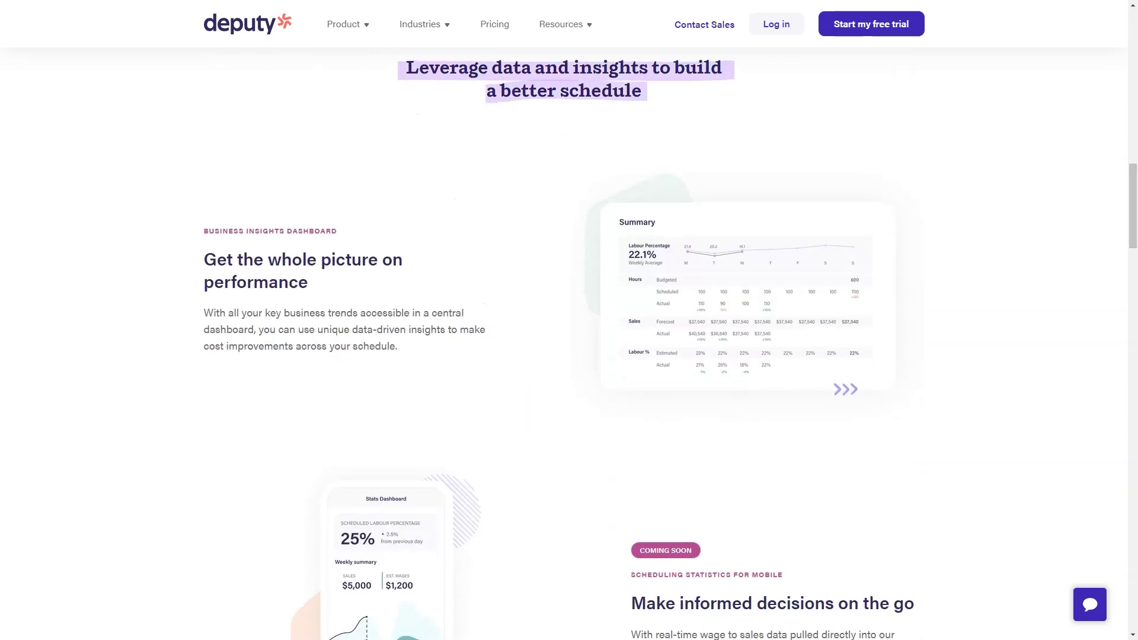
{"action": "scroll", "coordinate": [569, 320], "scroll_direction": "down", "scroll_amount": 5}
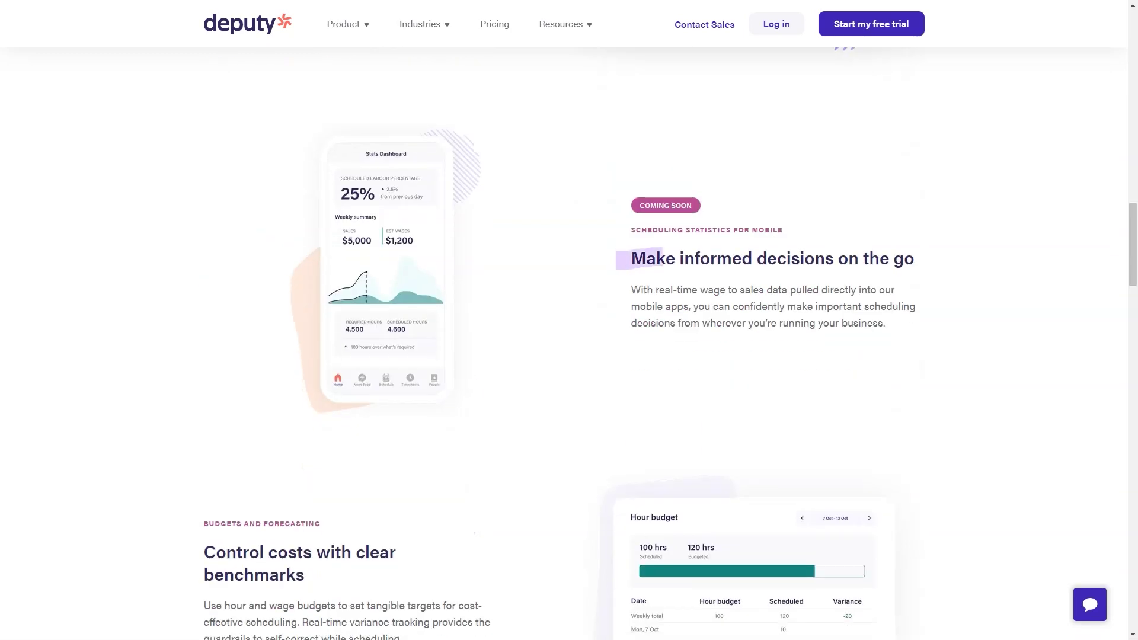
{"action": "scroll", "coordinate": [570, 320], "scroll_direction": "down", "scroll_amount": 5}
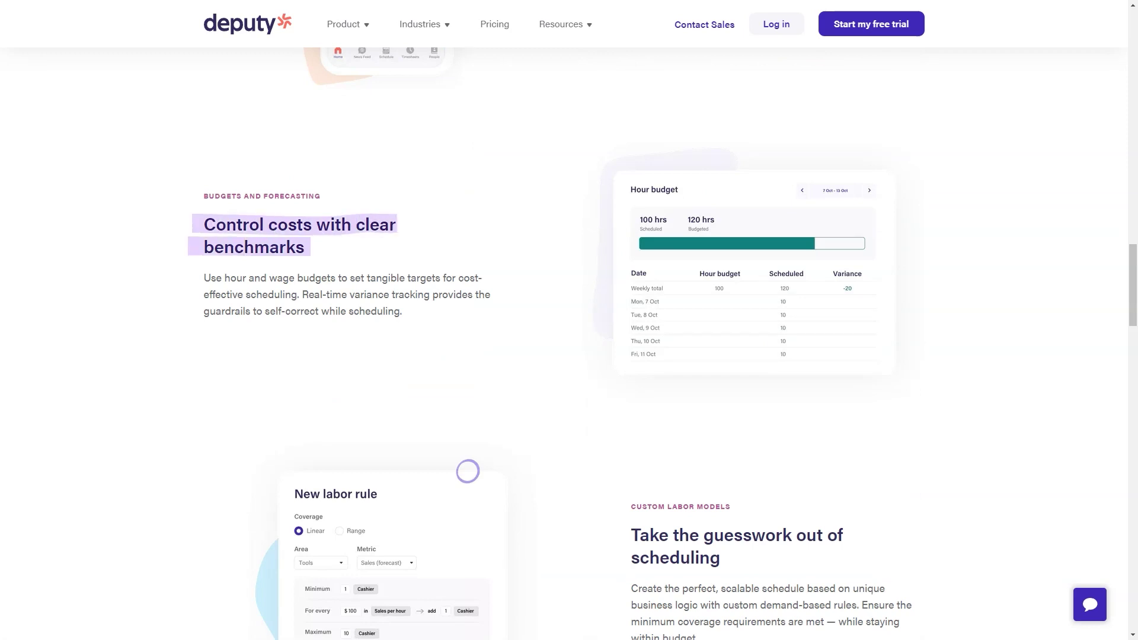
{"action": "scroll", "coordinate": [569, 320], "scroll_direction": "down", "scroll_amount": 5}
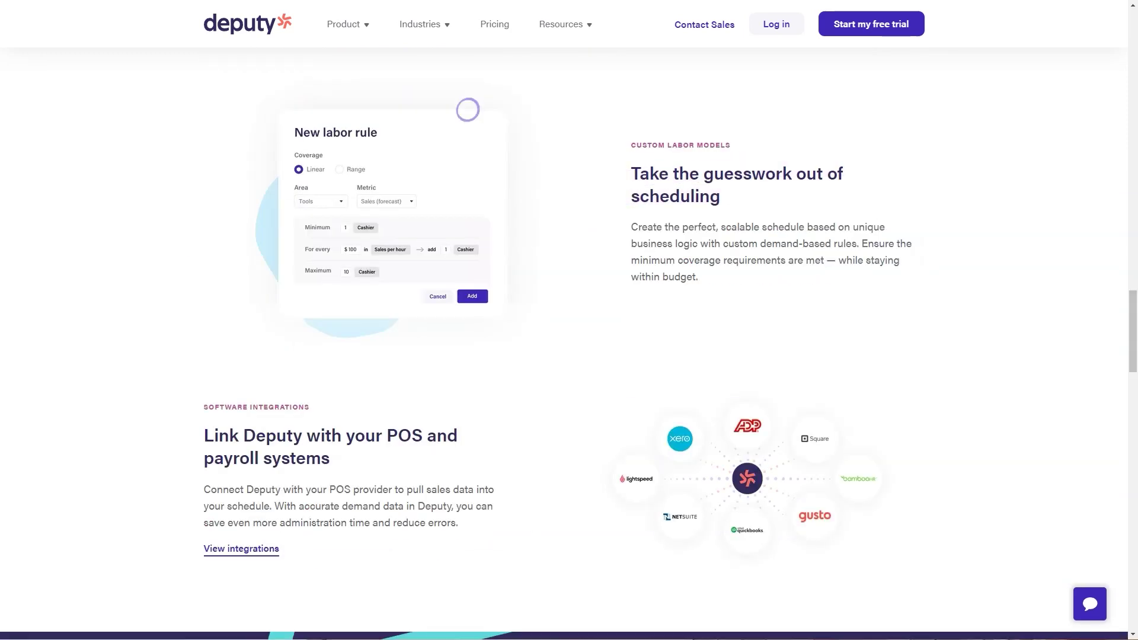
{"action": "scroll", "coordinate": [569, 320], "scroll_direction": "down", "scroll_amount": 3}
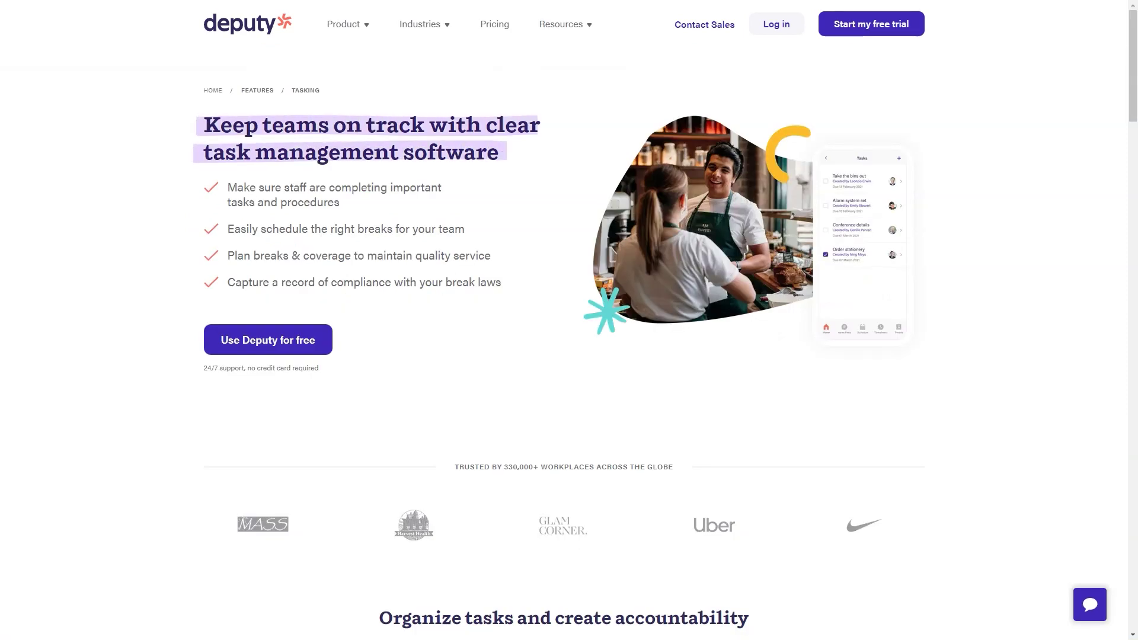
Read the Tasking page down to 'Handle tasks, schedules, and timesheets in one platform'
{"action": "scroll", "coordinate": [307, 282], "scroll_direction": "down", "scroll_amount": 8}
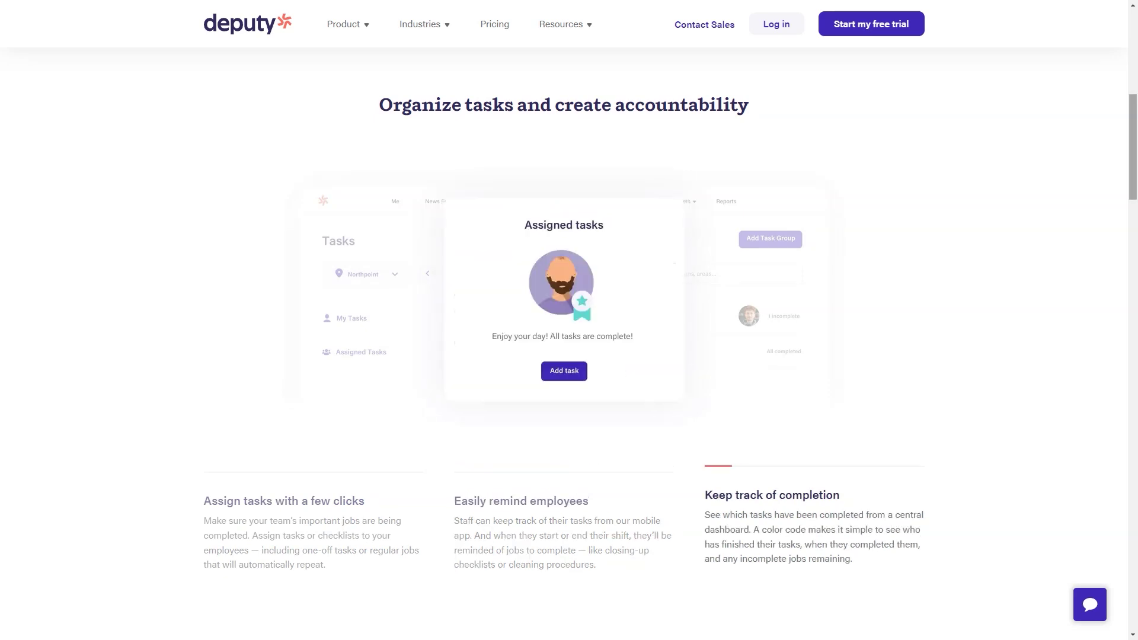
{"action": "scroll", "coordinate": [569, 320], "scroll_direction": "down", "scroll_amount": 10}
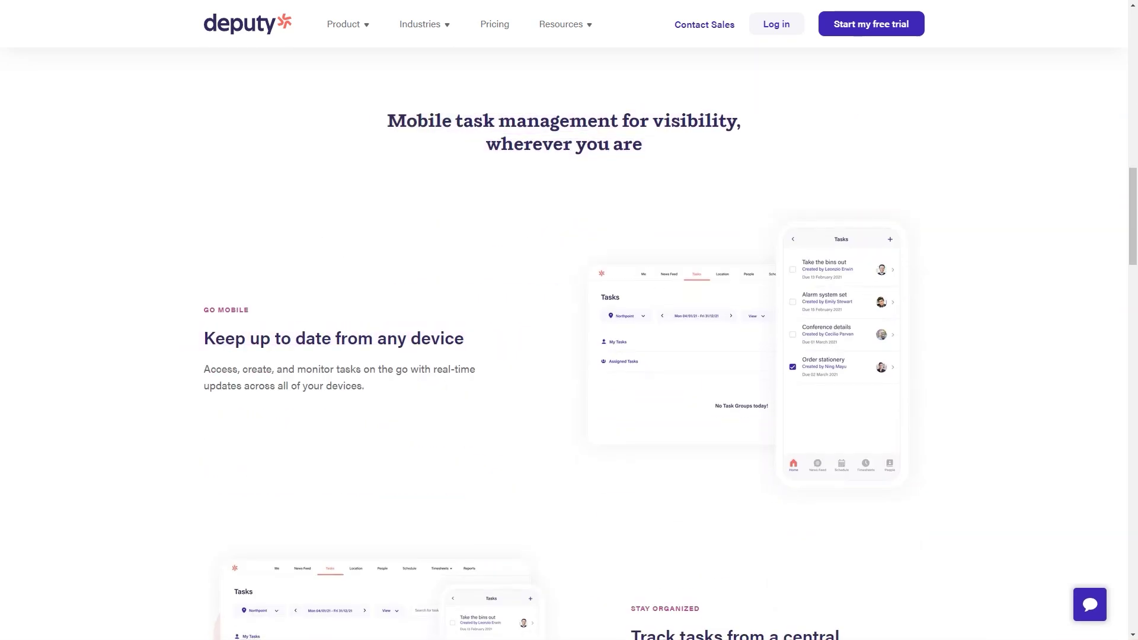
{"action": "scroll", "coordinate": [569, 320], "scroll_direction": "down", "scroll_amount": 8}
{"action": "scroll", "coordinate": [569, 320], "scroll_direction": "down", "scroll_amount": 5}
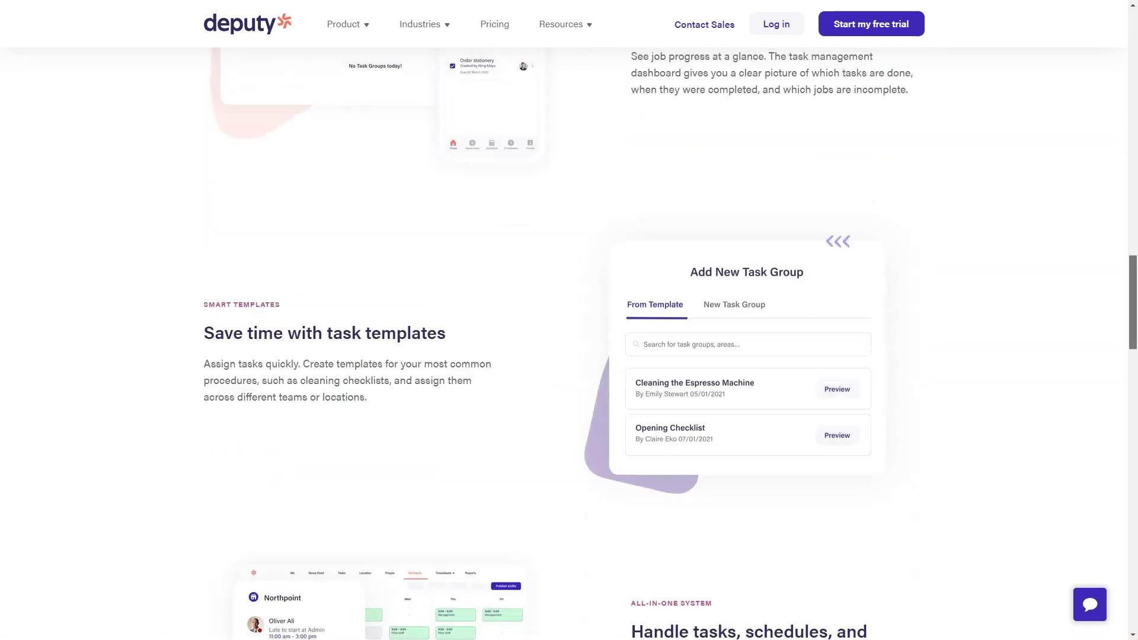
{"action": "scroll", "coordinate": [569, 320], "scroll_direction": "down", "scroll_amount": 3}
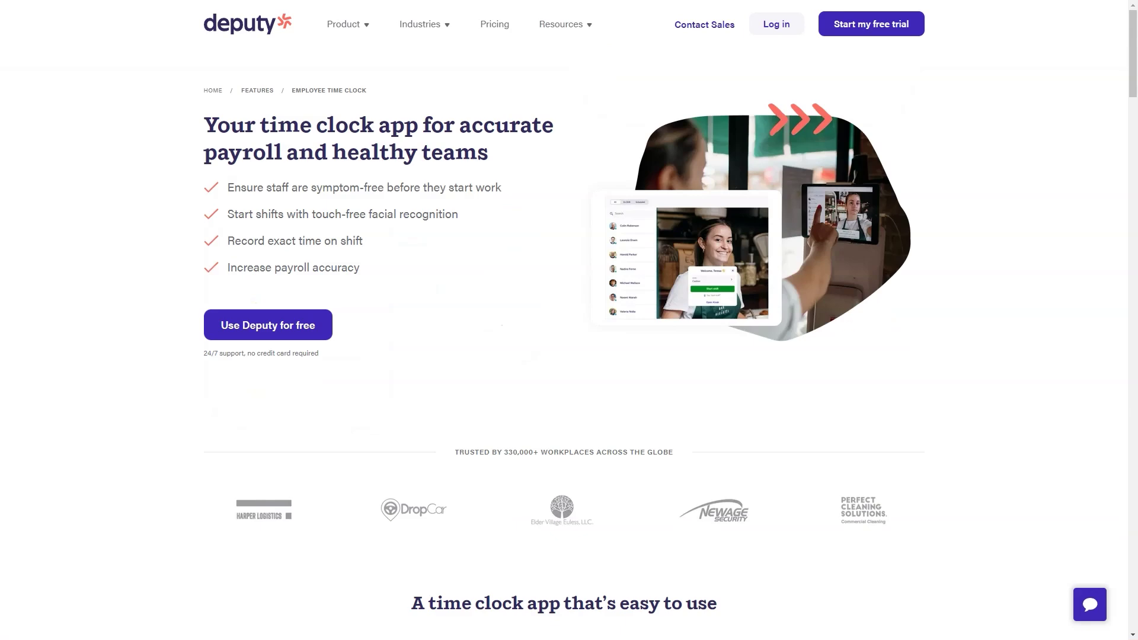
Scroll through the Employee Time Clock page's sections
{"action": "scroll", "coordinate": [568, 320], "scroll_direction": "down", "scroll_amount": 8}
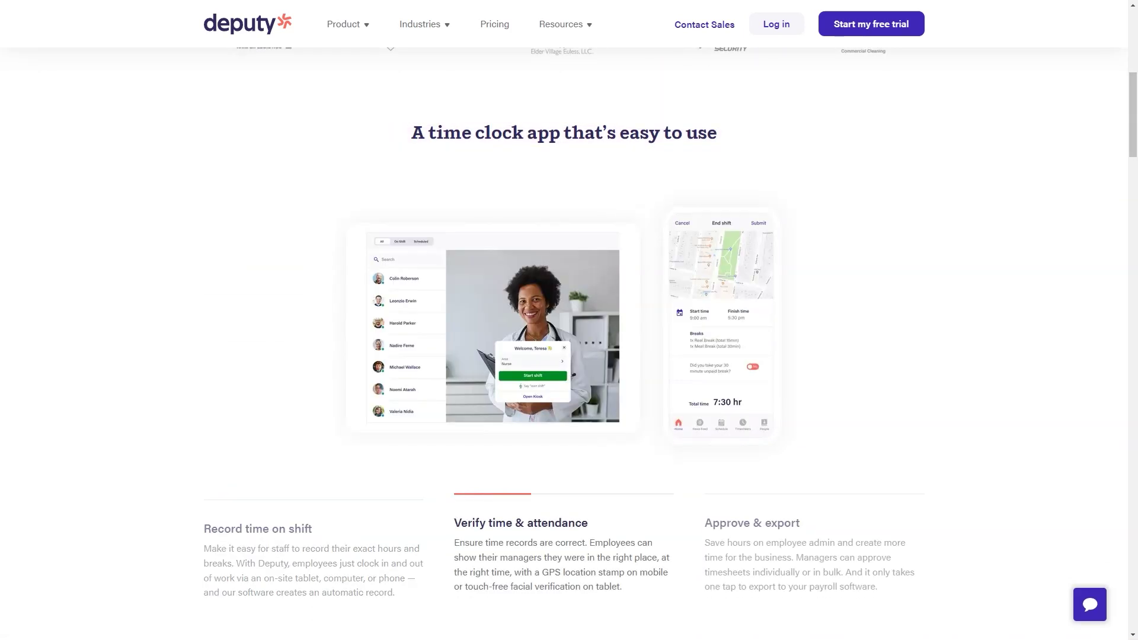
{"action": "scroll", "coordinate": [569, 320], "scroll_direction": "down", "scroll_amount": 9}
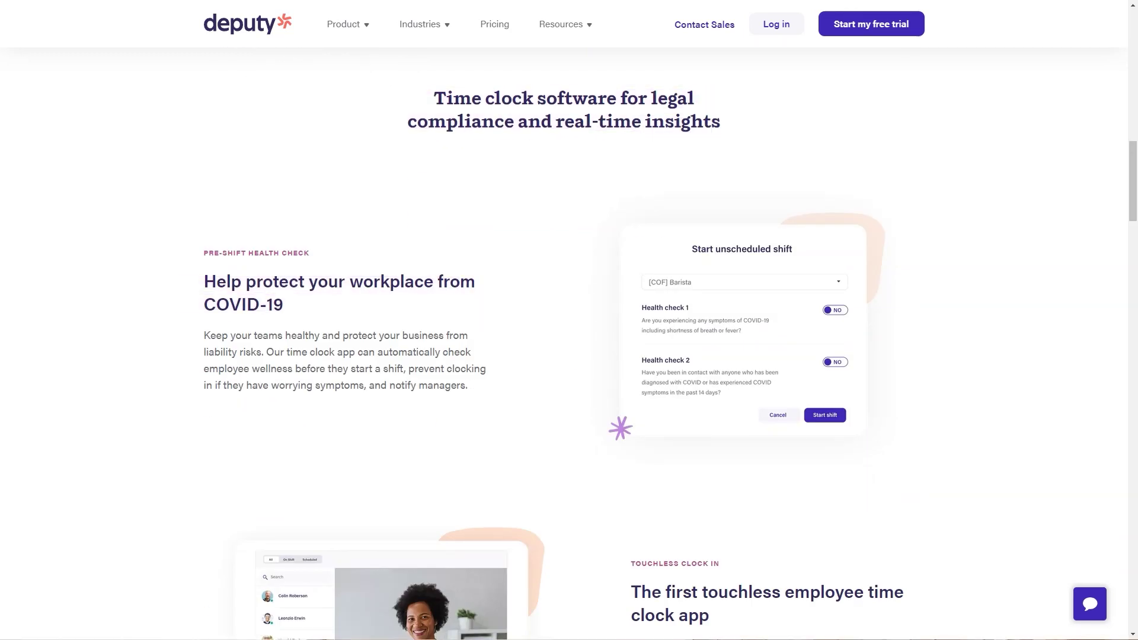
{"action": "scroll", "coordinate": [569, 320], "scroll_direction": "down", "scroll_amount": 7}
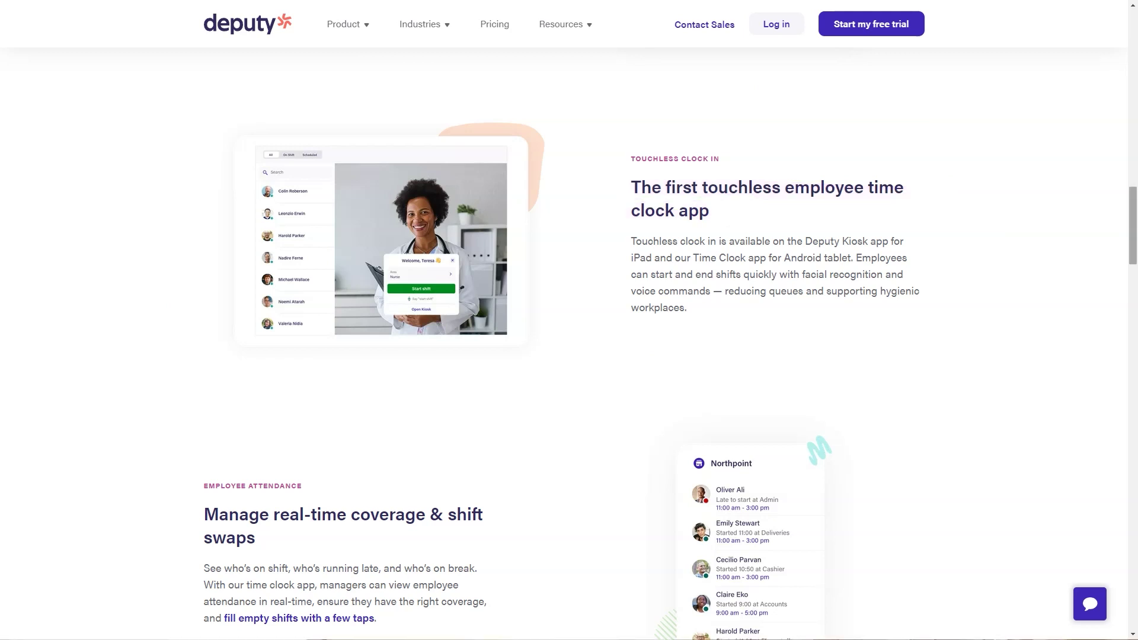
{"action": "scroll", "coordinate": [569, 321], "scroll_direction": "down", "scroll_amount": 5}
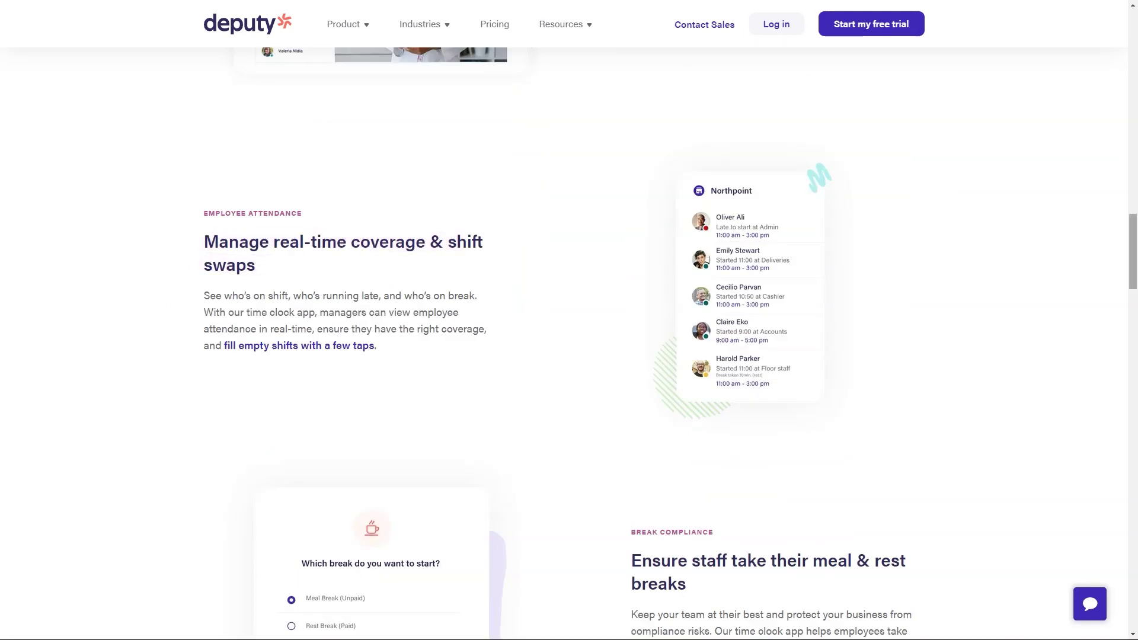
{"action": "scroll", "coordinate": [570, 321], "scroll_direction": "down", "scroll_amount": 7}
{"action": "scroll", "coordinate": [570, 320], "scroll_direction": "down", "scroll_amount": 5}
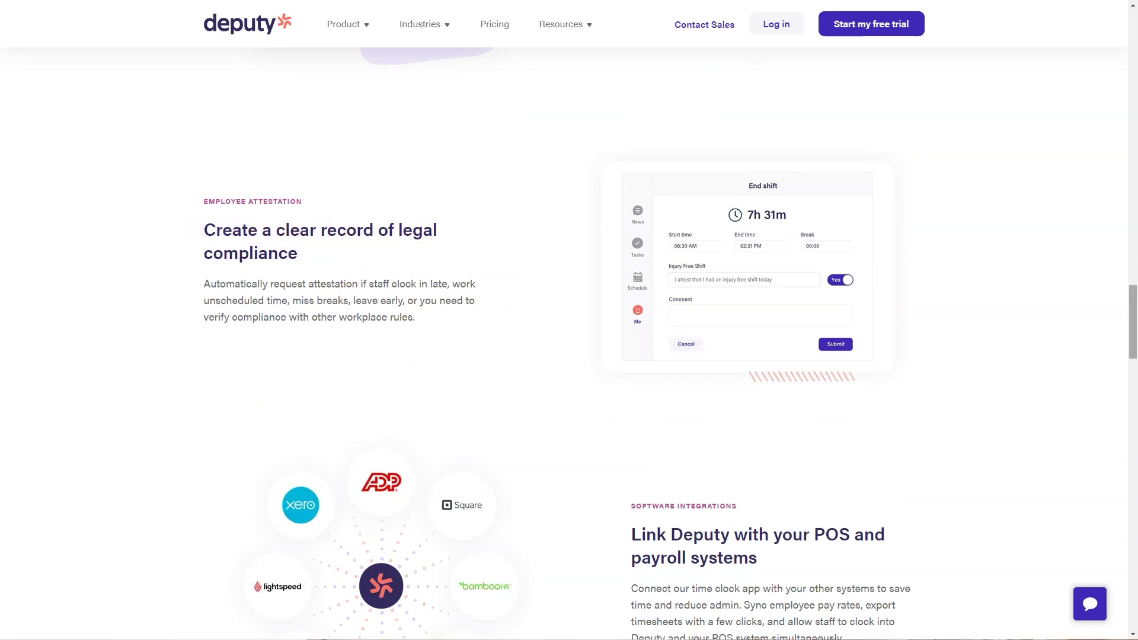
{"action": "scroll", "coordinate": [568, 321], "scroll_direction": "down", "scroll_amount": 5}
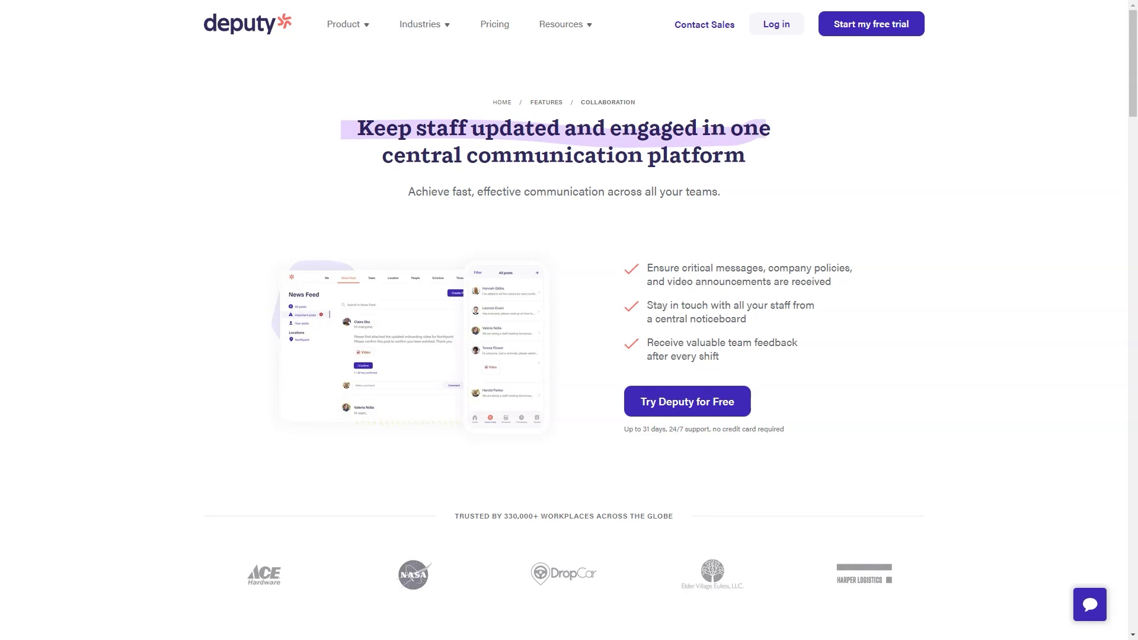
Read the Collaboration page down to the Go mobile section and trial banner
{"action": "scroll", "coordinate": [569, 321], "scroll_direction": "down", "scroll_amount": 10}
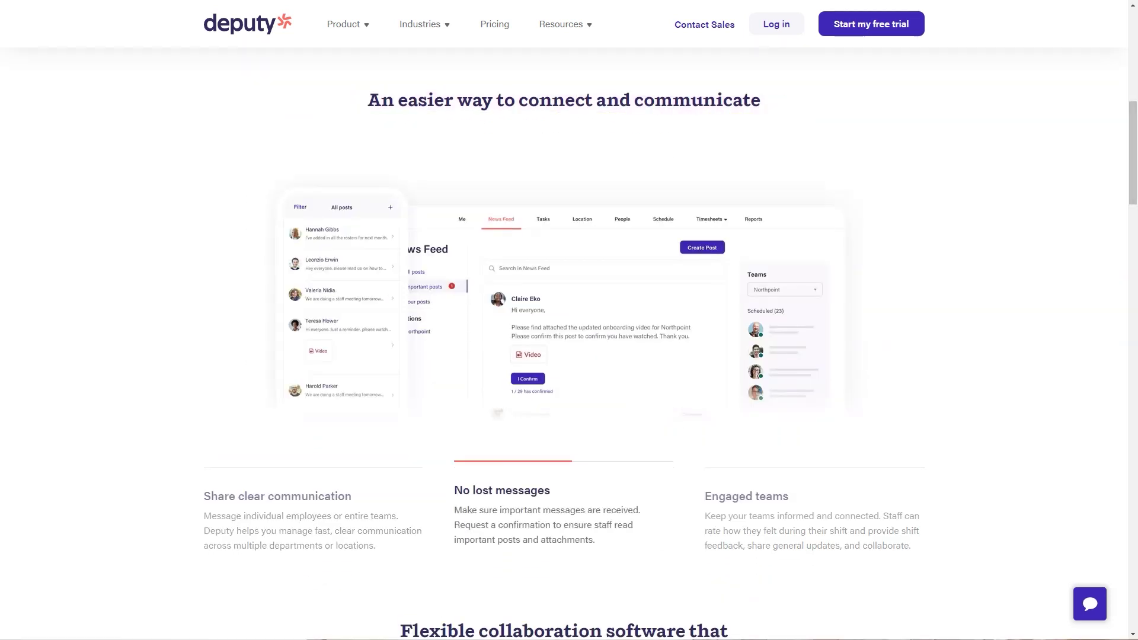
{"action": "scroll", "coordinate": [570, 320], "scroll_direction": "down", "scroll_amount": 9}
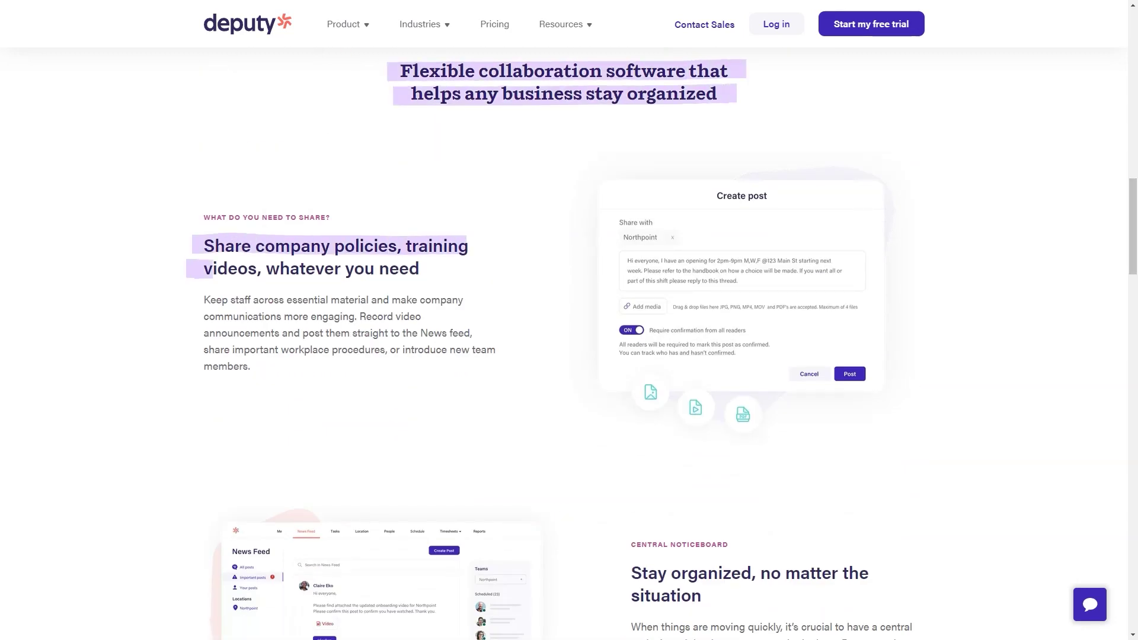
{"action": "scroll", "coordinate": [569, 320], "scroll_direction": "down", "scroll_amount": 7}
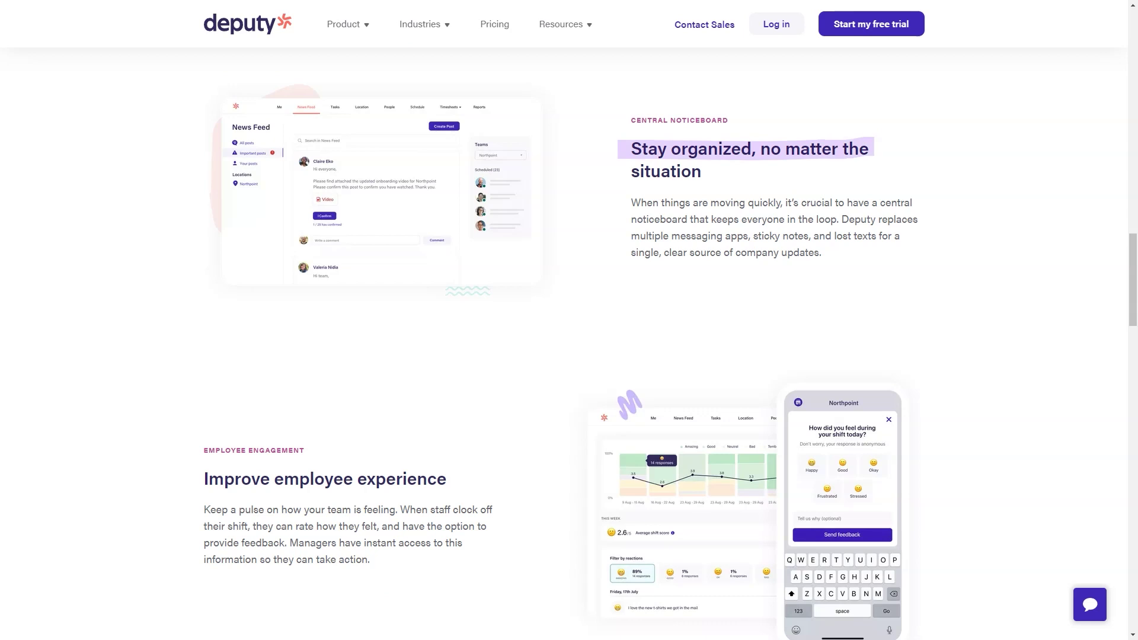
{"action": "scroll", "coordinate": [569, 320], "scroll_direction": "down", "scroll_amount": 5}
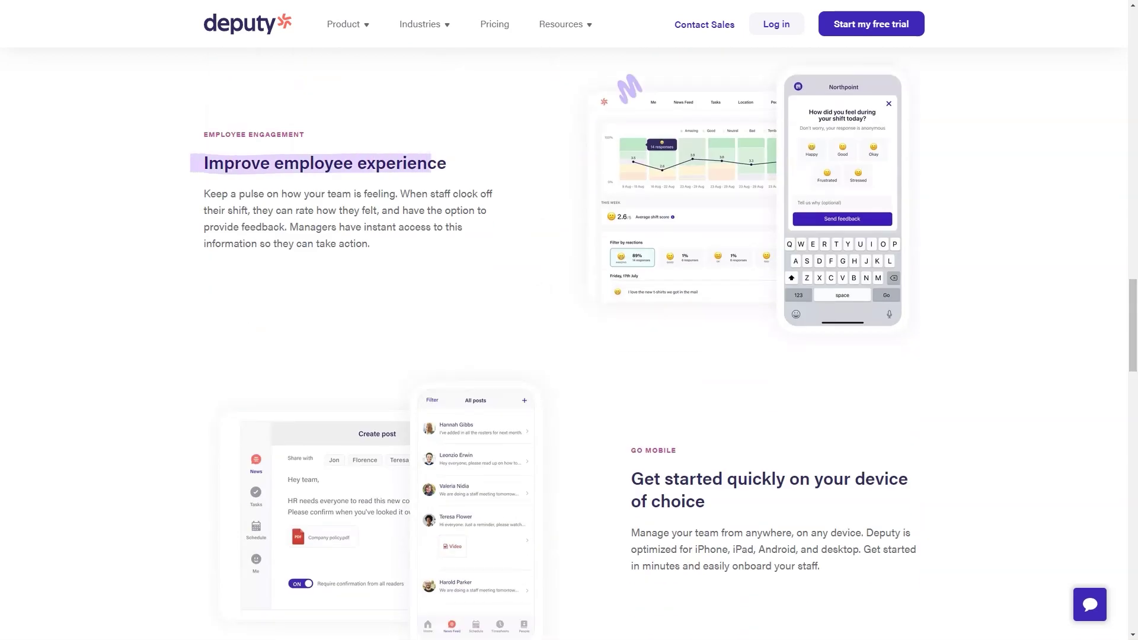
{"action": "scroll", "coordinate": [569, 320], "scroll_direction": "down", "scroll_amount": 4}
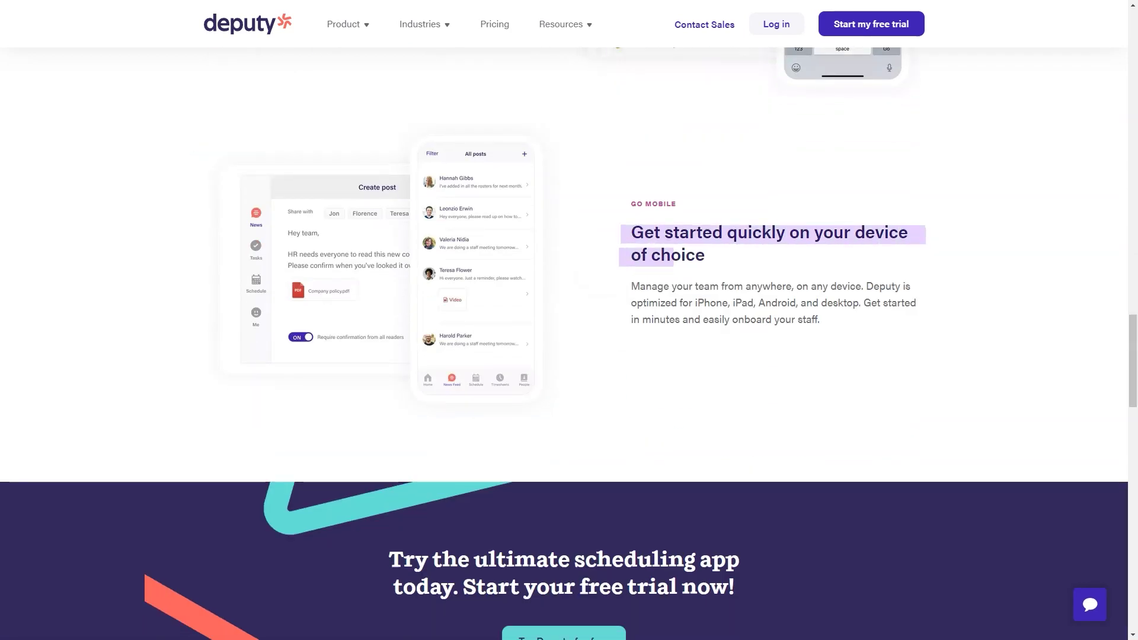